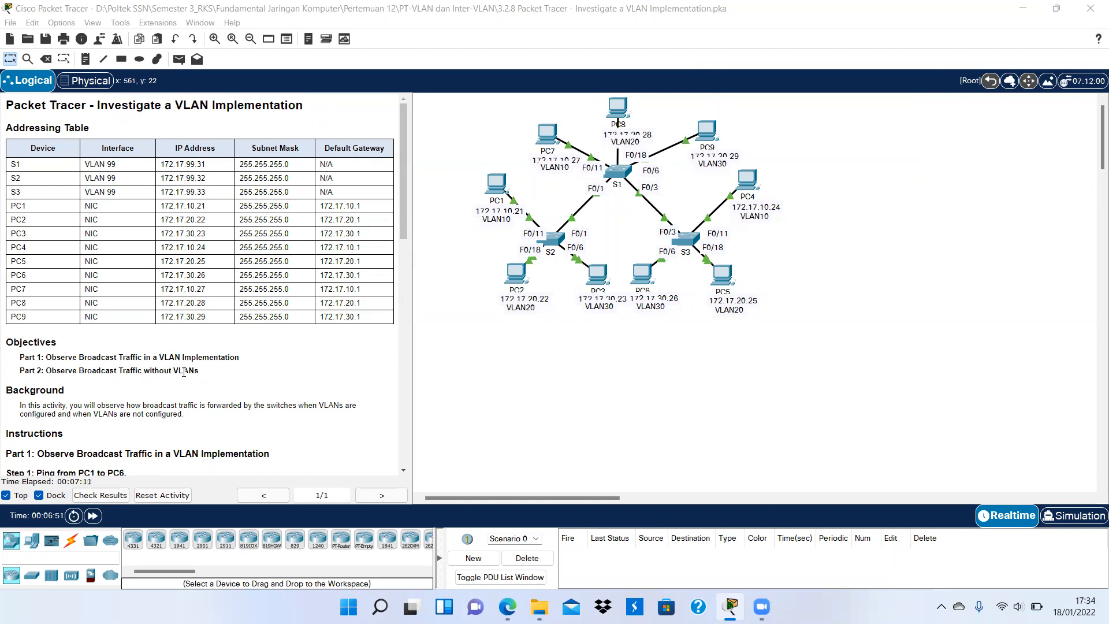
Read the Part 1 instructions and fast-forward the network time to speed up link convergence.
scroll(194, 374, down, 5)
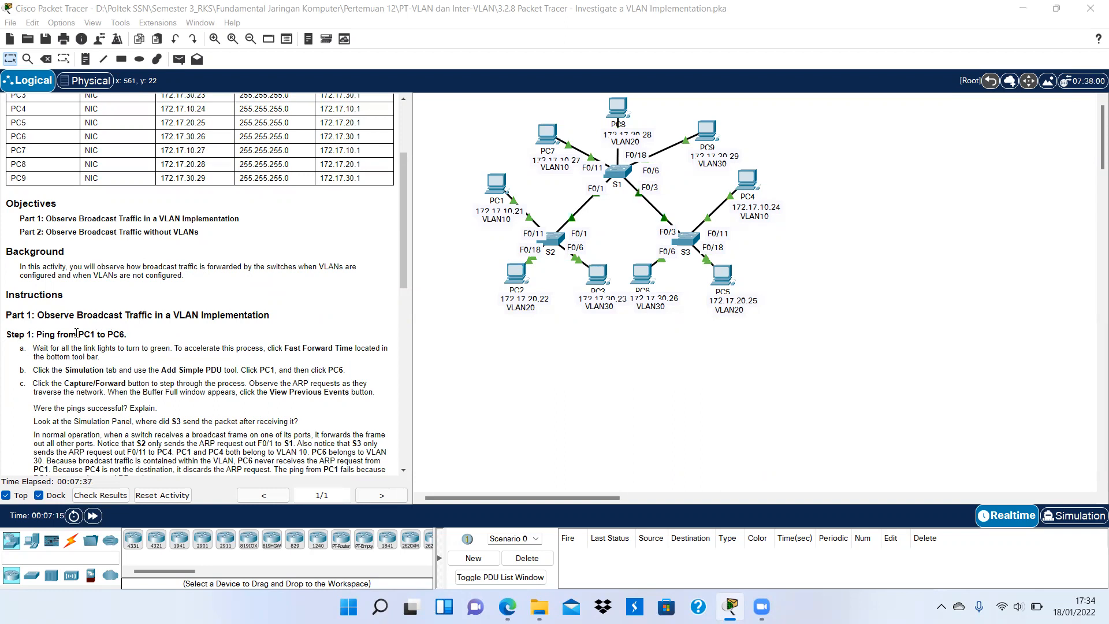
scroll(35, 346, down, 3)
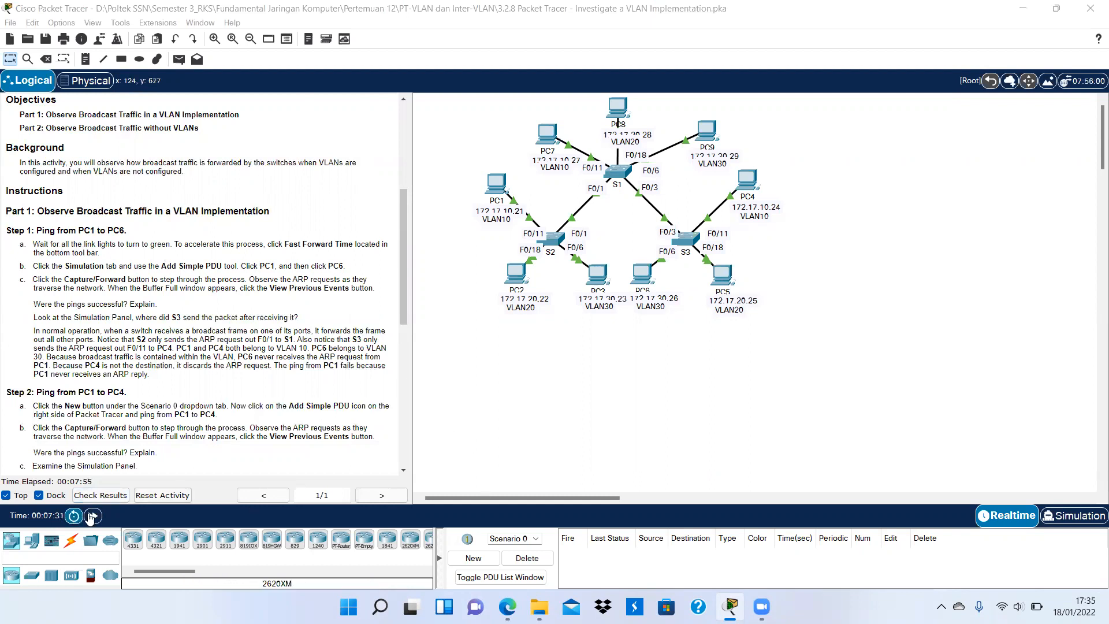
click(91, 518)
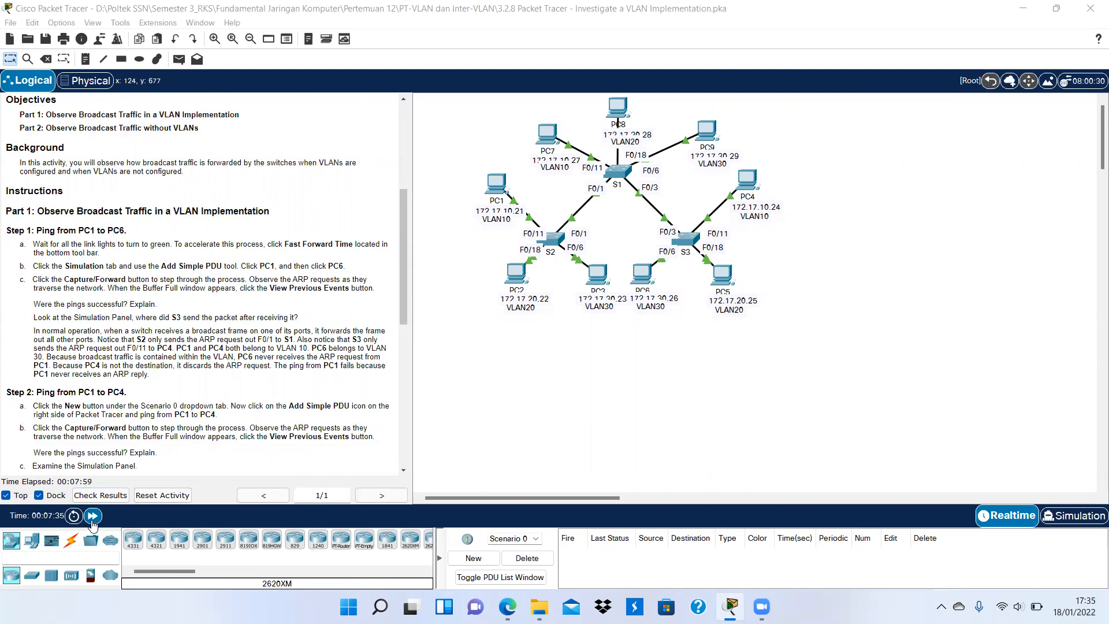
click(93, 518)
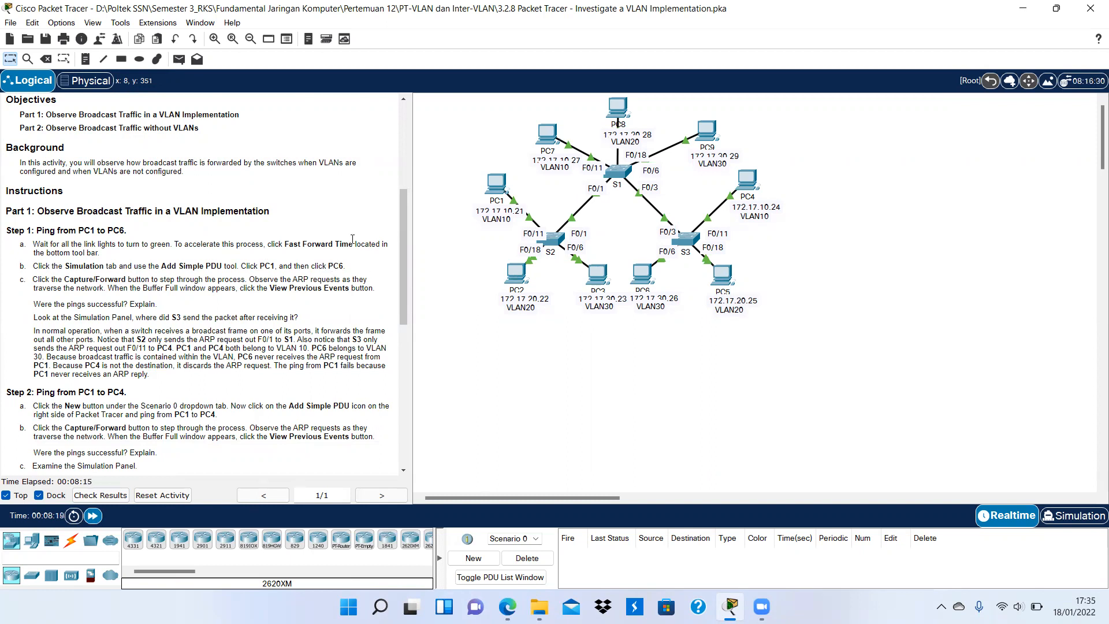
Switch to Simulation mode and add a simple PDU from PC1 to PC6.
key(shift+s)
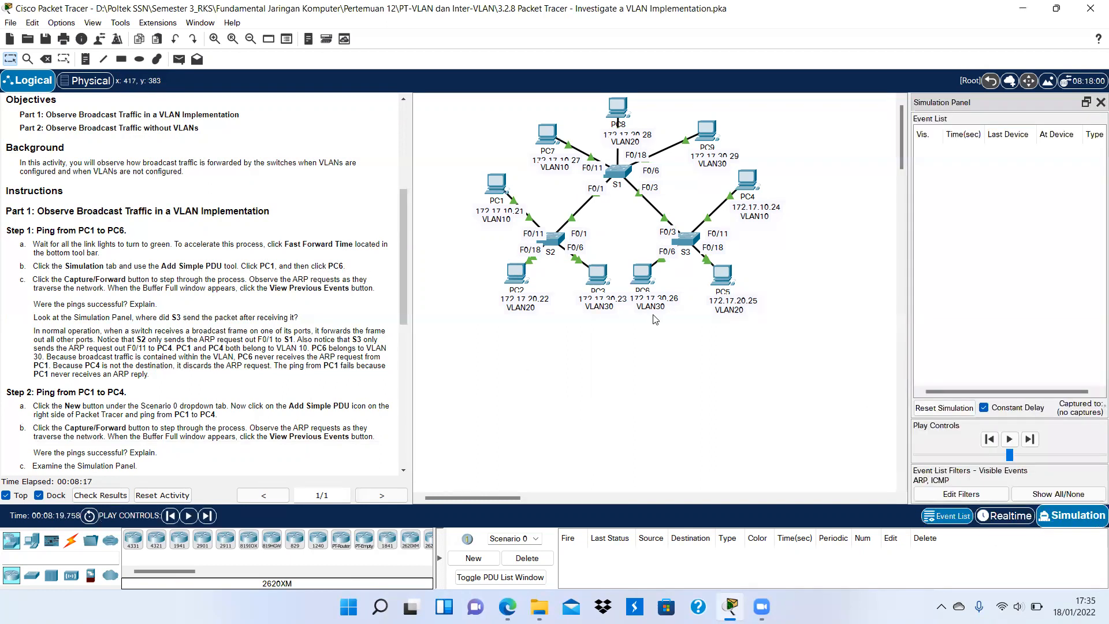
click(179, 60)
click(497, 185)
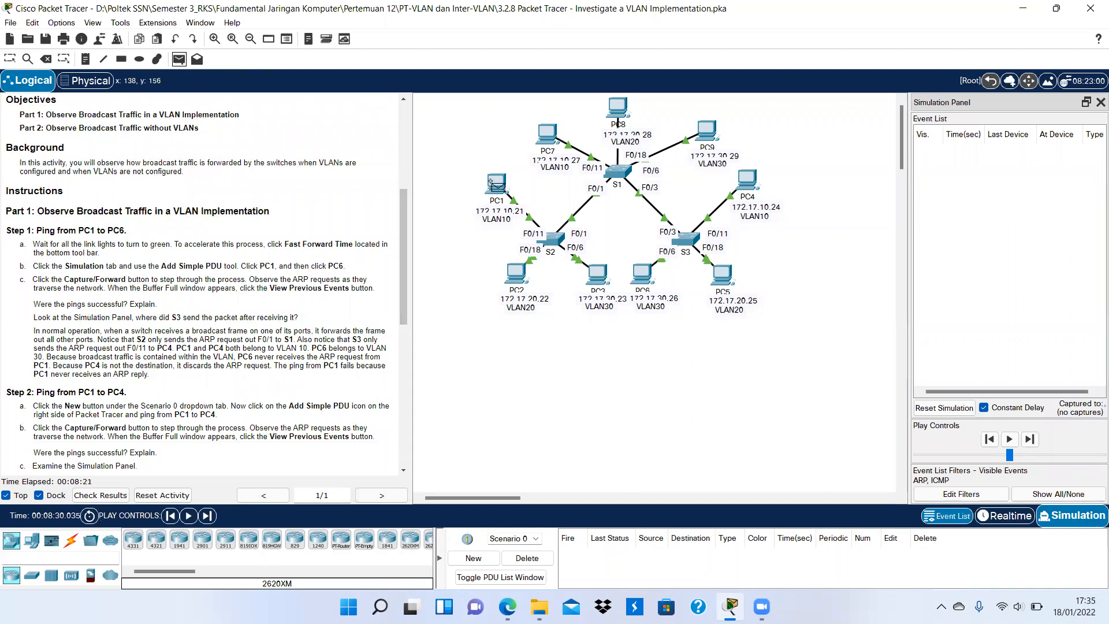
click(643, 270)
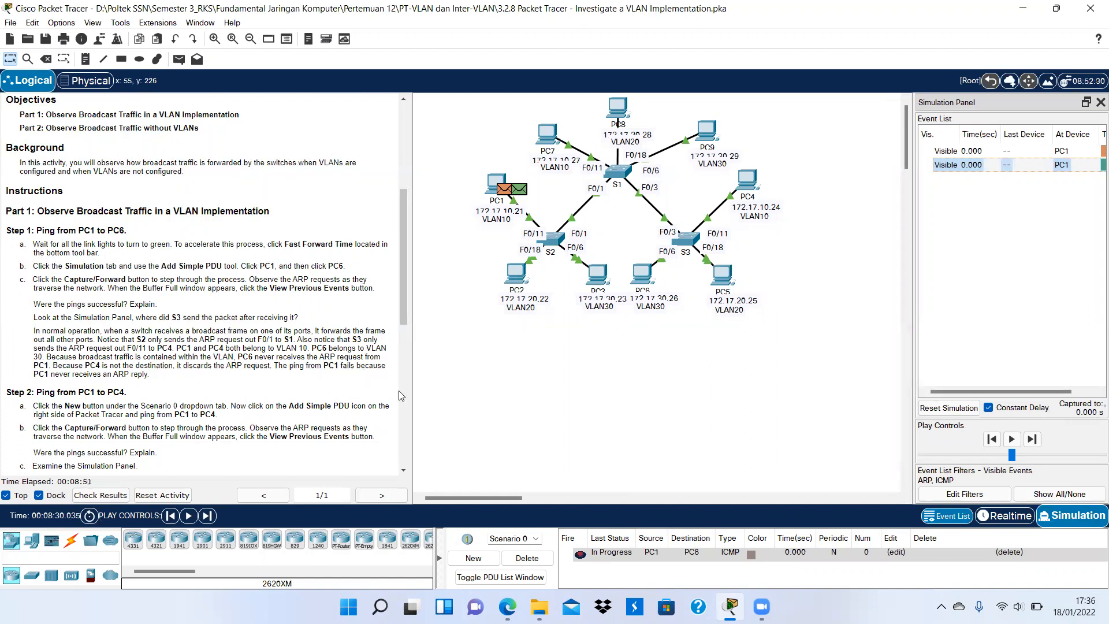
Step the simulation forward event by event, following the ARP request from PC1 through the switches until the ping attempt ends.
click(209, 514)
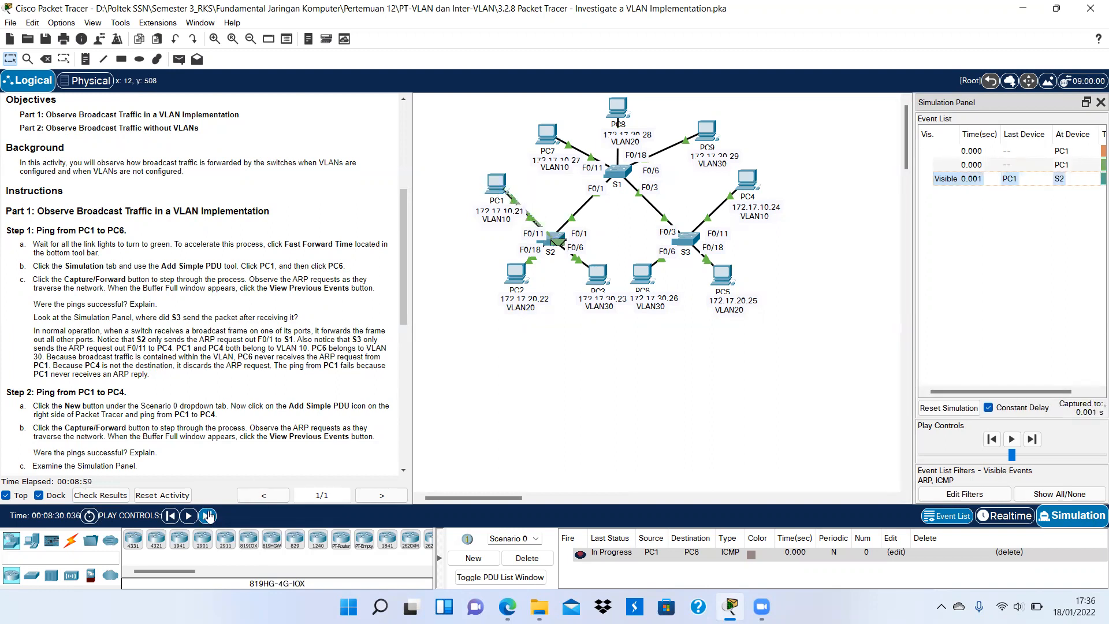
click(209, 515)
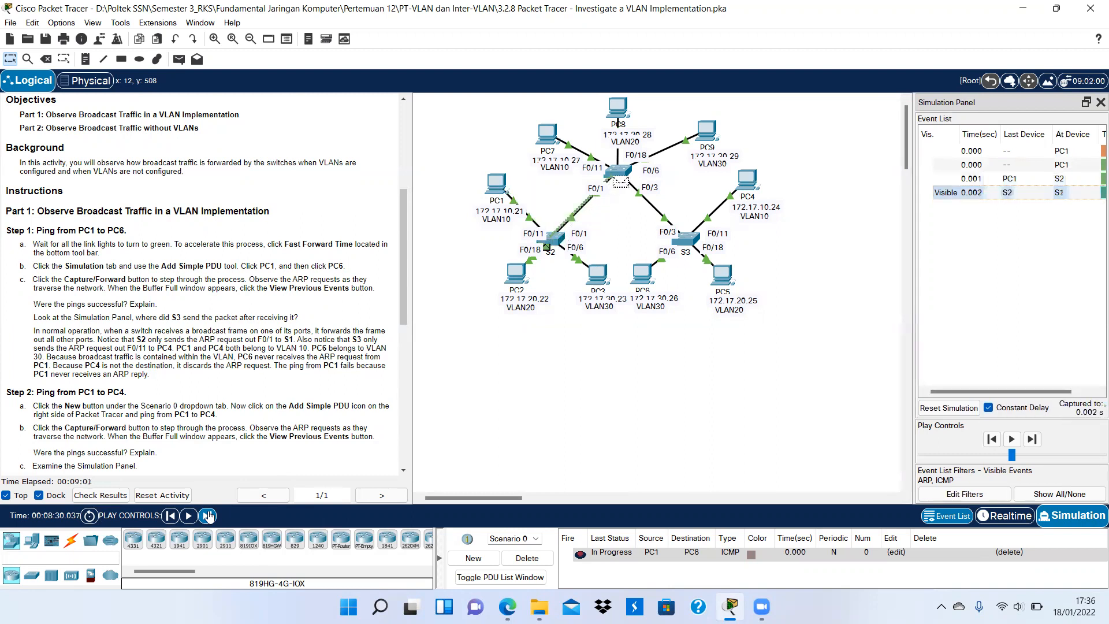
click(209, 514)
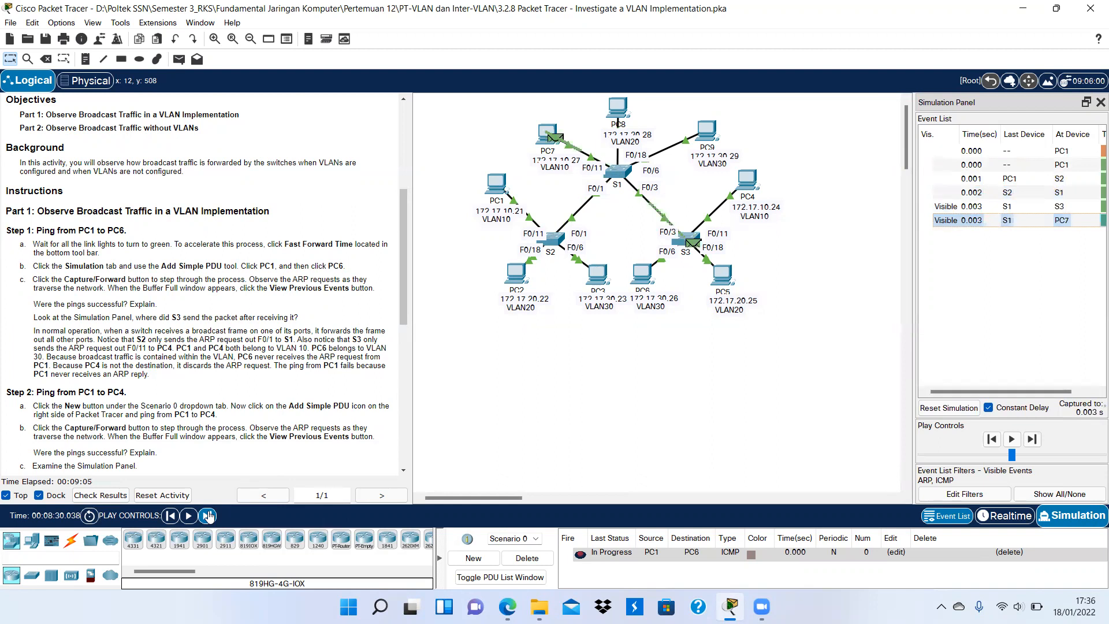
click(209, 514)
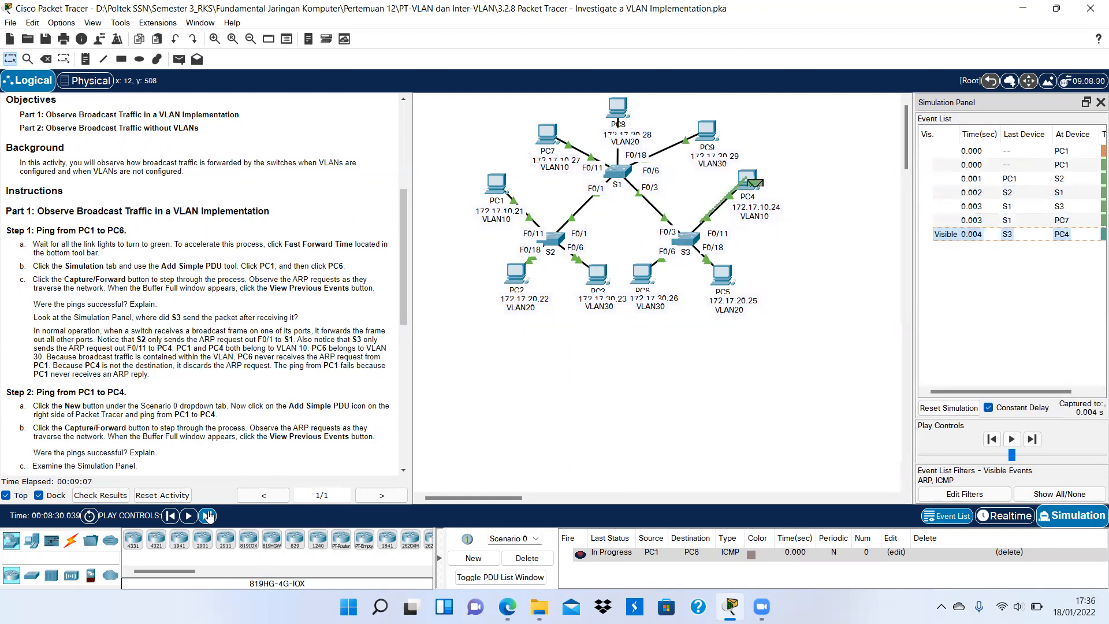
click(209, 515)
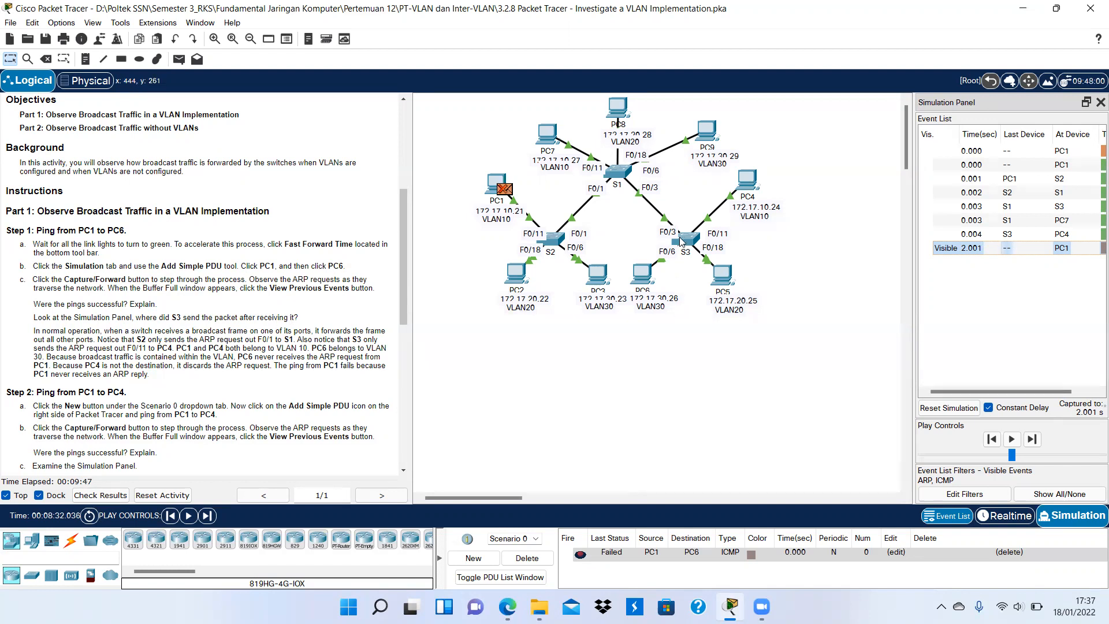
mouse_move(685, 238)
mouse_move(759, 201)
Open the command line of switch S2 and enter privileged EXEC mode with enable.
click(551, 238)
click(449, 120)
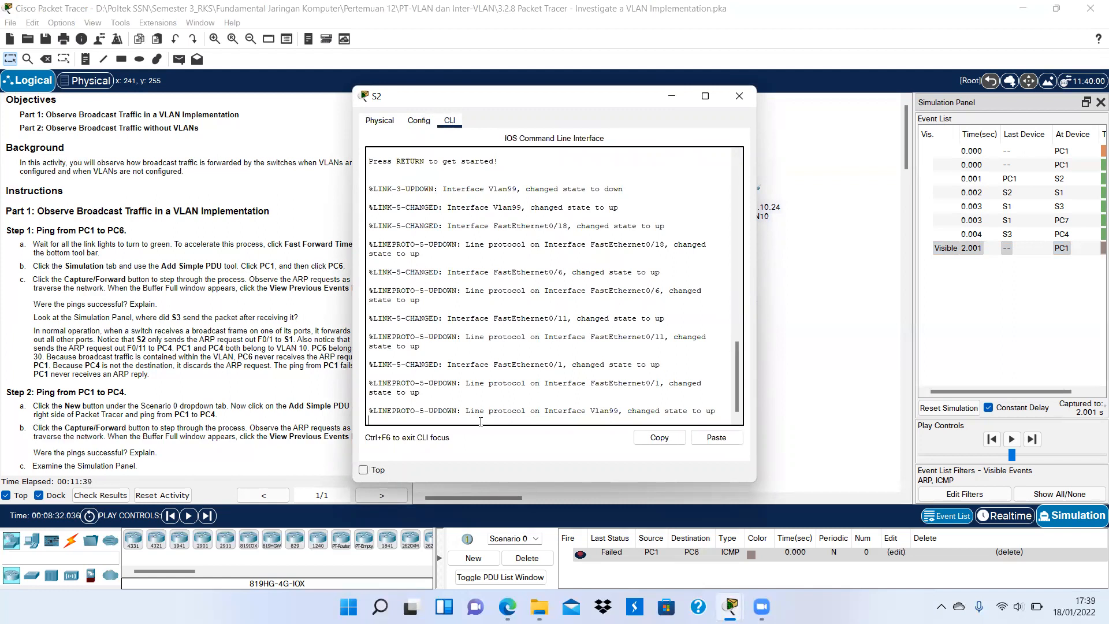
key(Return)
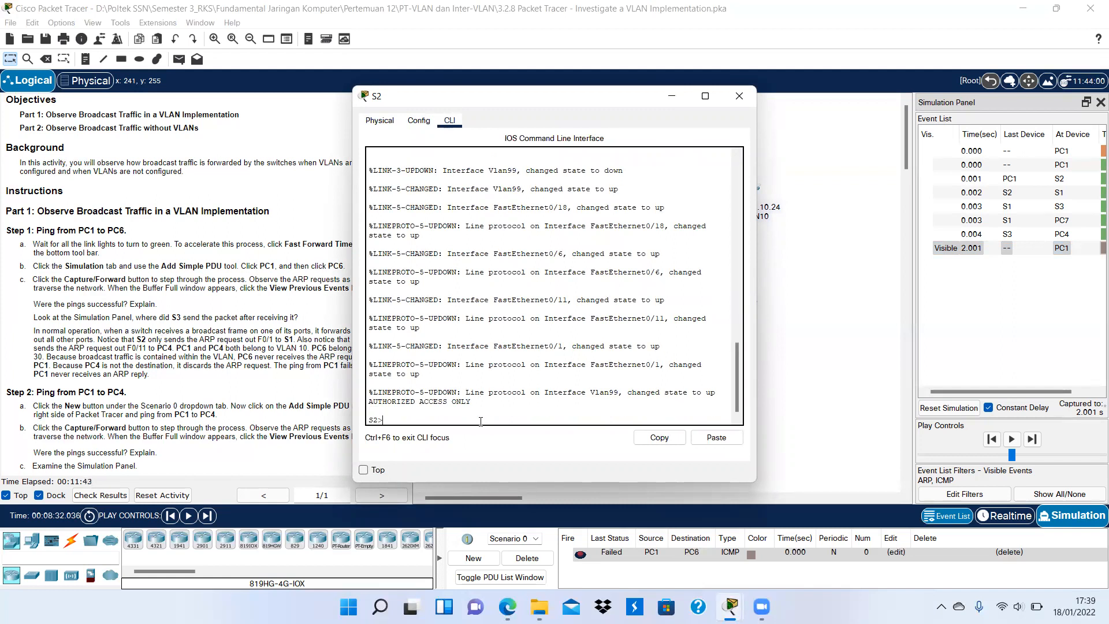
text(ena)
key(Tab)
key(Return)
Run show running-config on S2 and page through the whole configuration to examine the VLAN assignments of its interfaces.
text(show rung)
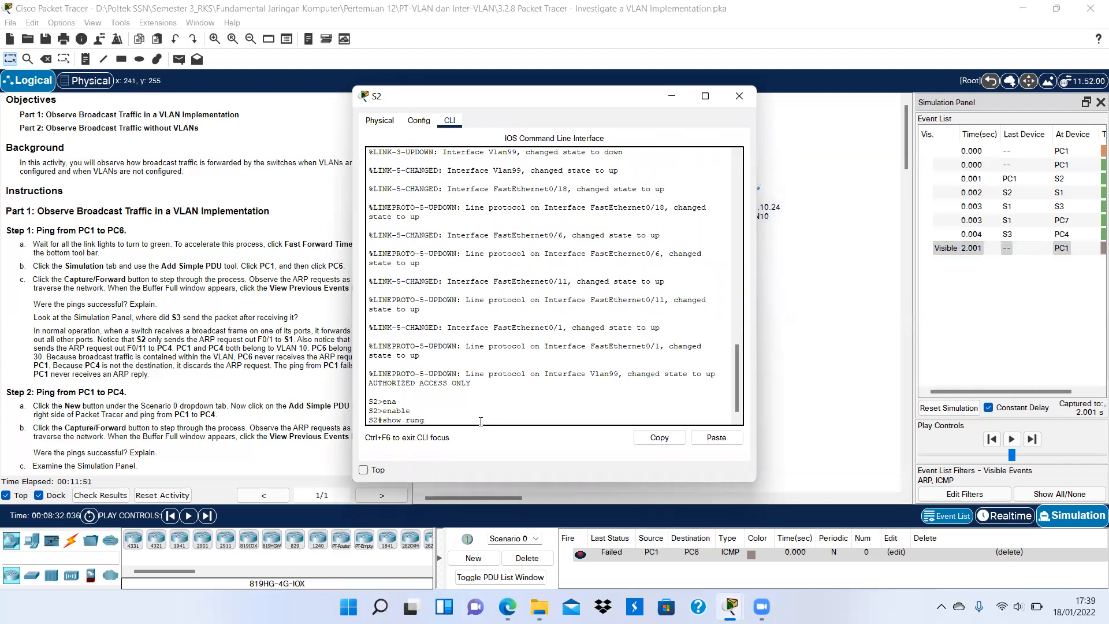
key(BackSpace)
key(Tab)
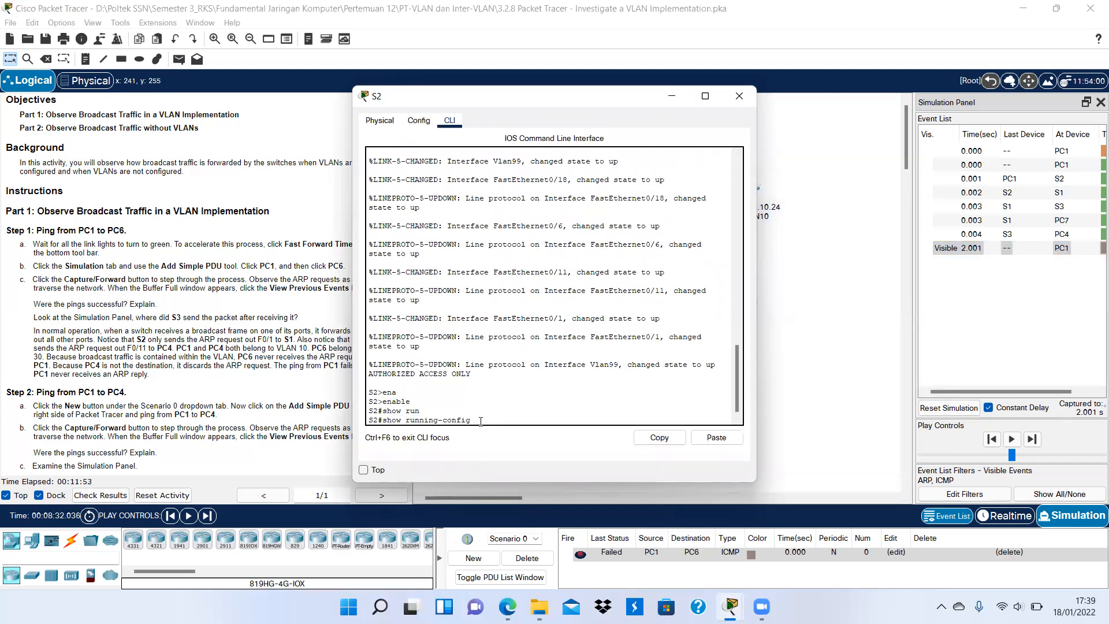
key(Return)
key(Return)
key(Return)
key(Return)
key(Return)
key(Return)
key(Return)
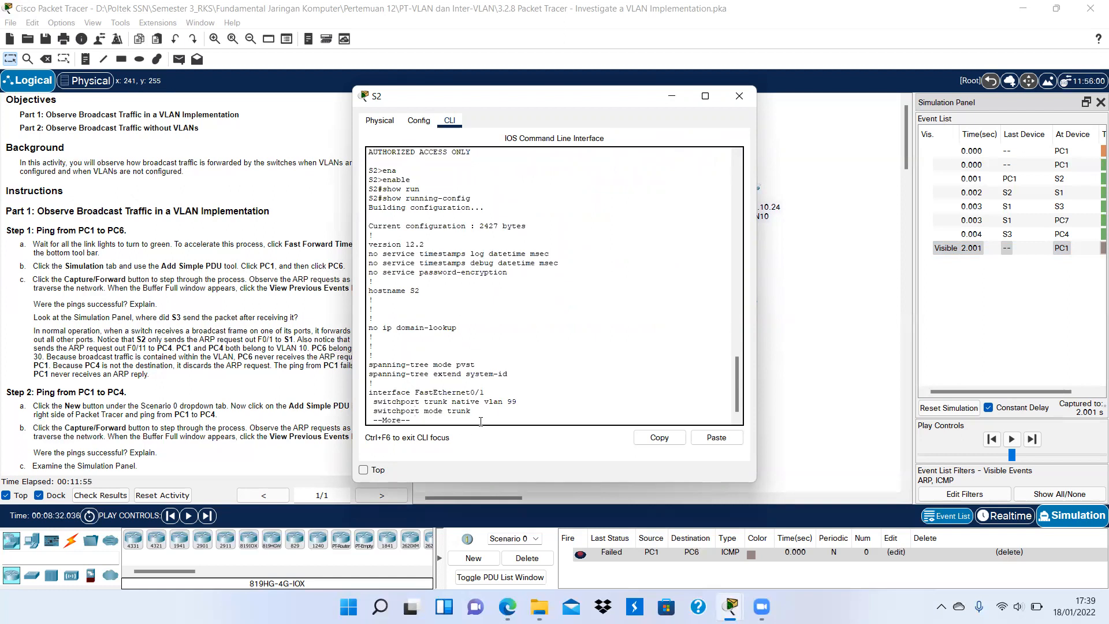
key(Return)
key(Return)
key(Return)
key(Return)
key(Return)
key(Return)
key(Return)
key(Return)
key(Return)
key(Return)
key(Return)
key(Return)
key(Return)
key(Return)
key(Return)
key(Return)
key(Return)
key(Return)
key(Return)
key(Return)
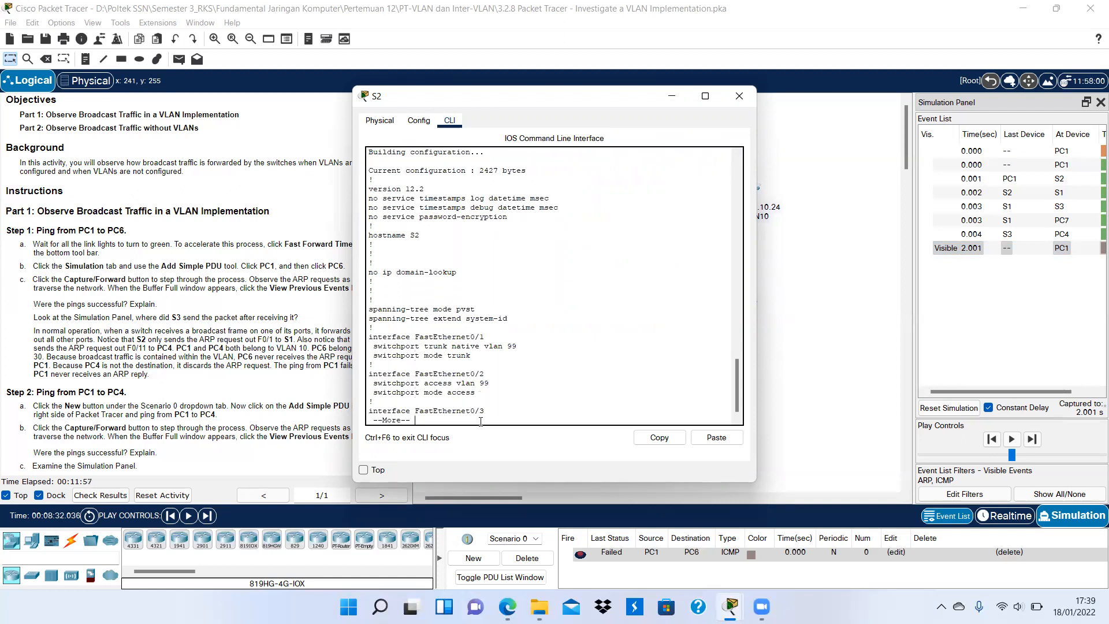
key(Return)
key(Return)
key(Return)
key(Return)
key(Return)
key(Return)
key(Return)
key(Return)
key(Return)
key(Return)
key(Return)
key(Return)
key(Return)
key(Return)
key(Return)
key(Return)
key(Return)
key(Return)
key(Return)
key(Return)
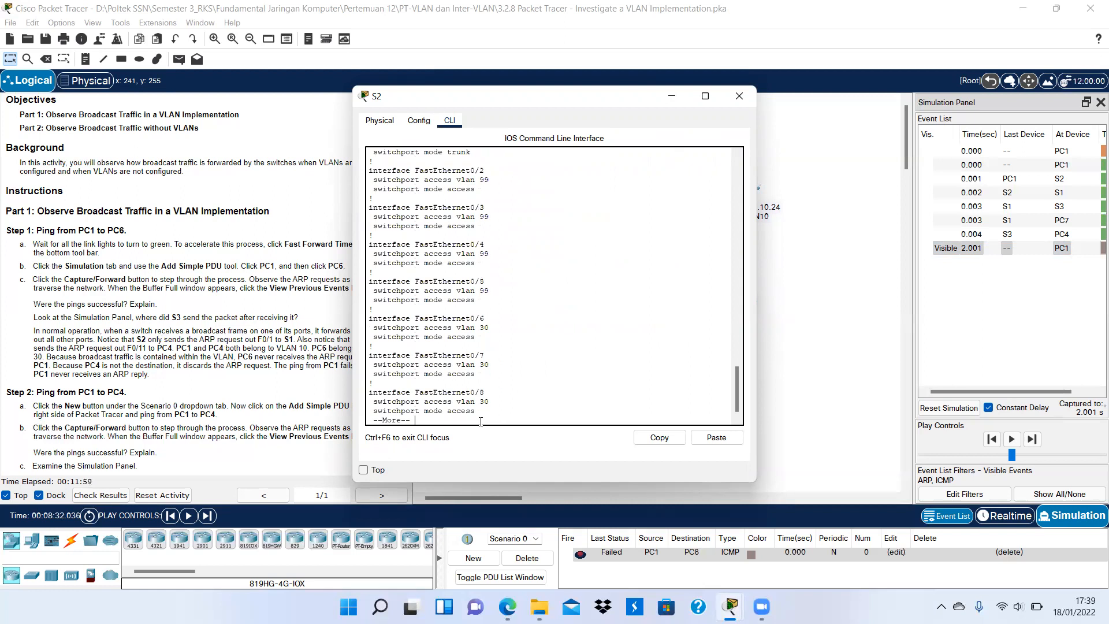
key(Return)
key(Return)
key(Return)
key(Return)
key(Return)
key(Return)
key(Return)
key(Return)
key(Return)
key(Return)
key(Return)
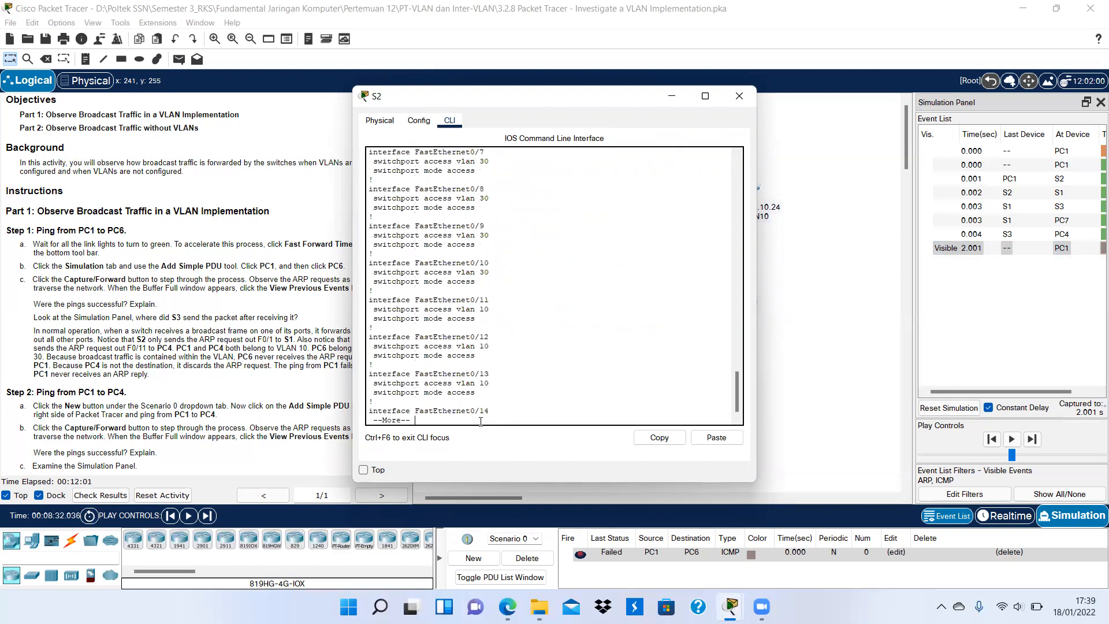
key(Return)
key(Return)
key(Return)
key(Return)
key(Return)
key(Return)
key(Return)
key(Return)
key(Return)
key(Return)
key(Return)
key(Return)
key(Return)
key(Return)
key(Return)
key(Return)
key(Return)
key(Return)
key(Return)
key(Return)
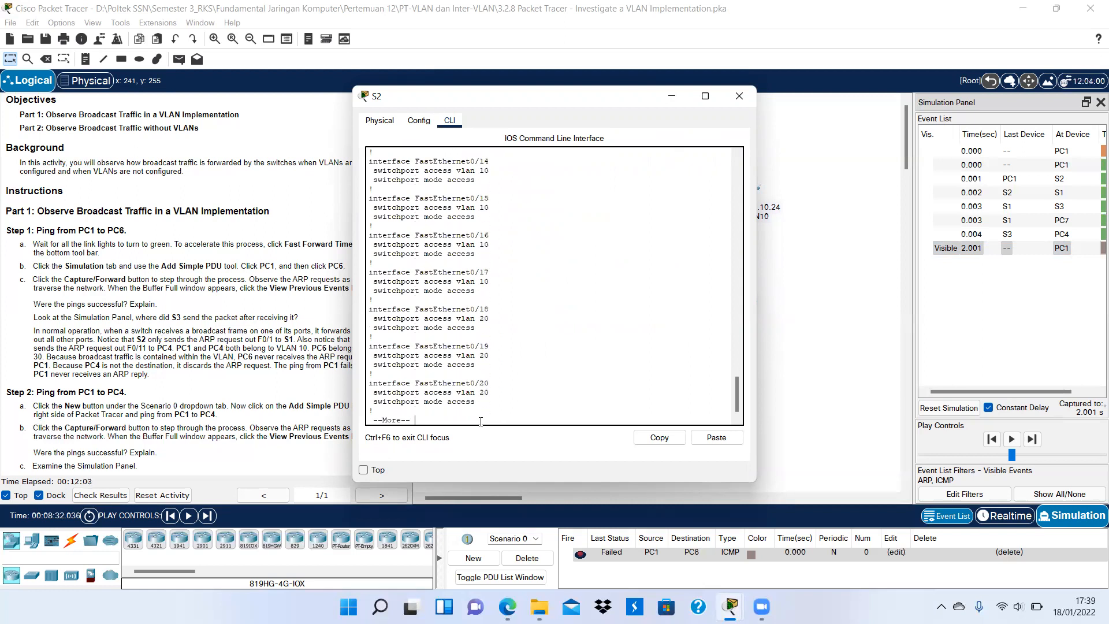
key(Return)
key(Return)
key(Return)
key(Return)
key(Return)
key(Return)
key(Return)
key(Return)
key(Return)
key(Return)
key(Return)
key(Return)
key(Return)
key(Return)
key(Return)
key(Return)
key(Return)
key(Return)
key(Return)
key(Return)
key(Return)
key(Return)
key(Return)
key(Return)
key(Return)
key(Return)
key(Return)
key(Return)
key(Return)
key(Return)
key(Return)
key(Return)
key(Return)
key(Return)
key(Return)
key(Return)
key(Return)
key(Return)
key(Return)
key(Return)
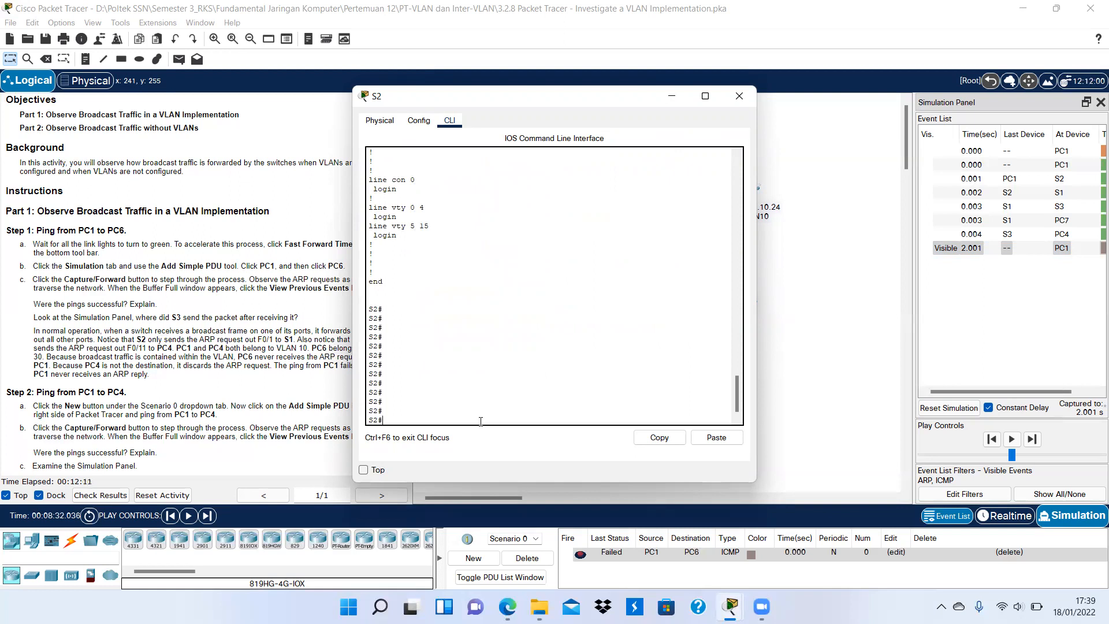
Run show vlan brief on S2 to review its port-to-VLAN assignments, and close the switch window.
text(show vlan brief)
key(Return)
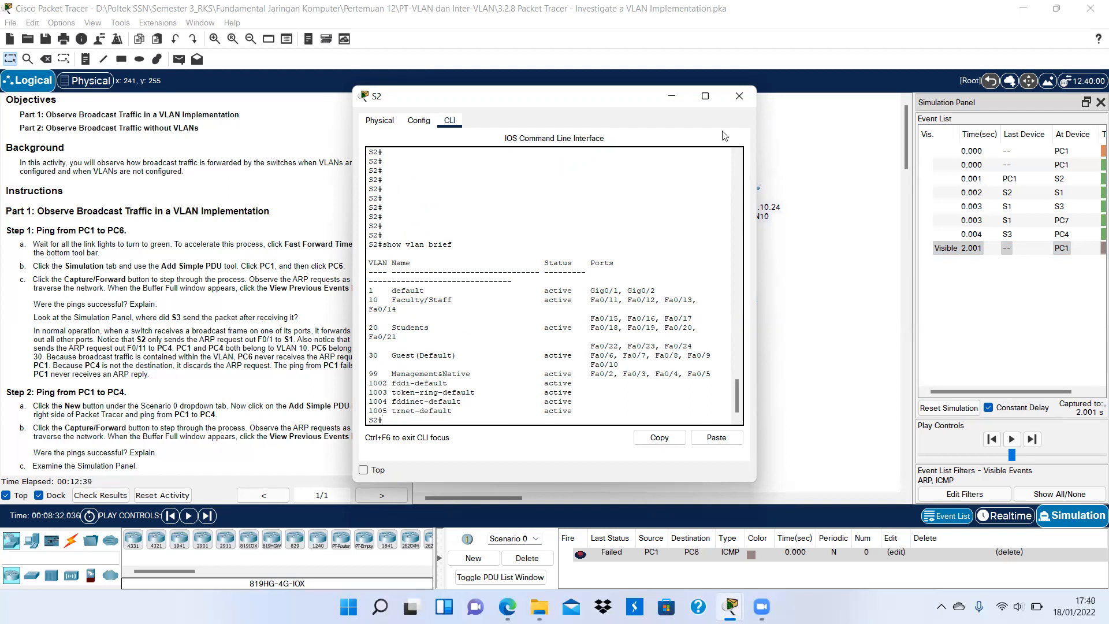
click(736, 96)
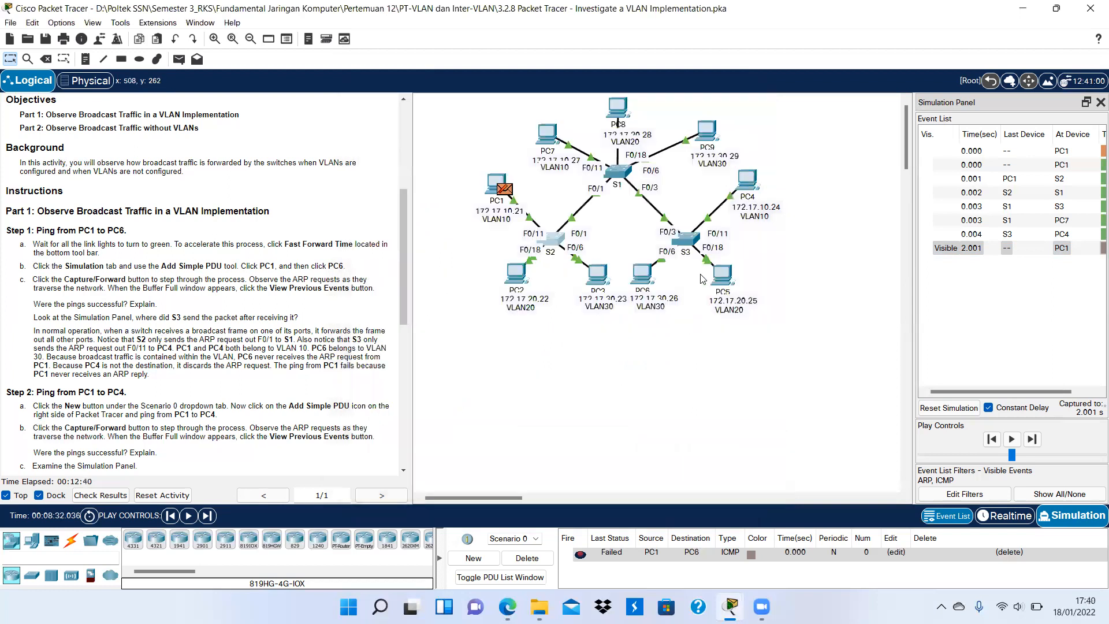
Open the command line of switch S3 and enter privileged EXEC mode with enable.
click(676, 241)
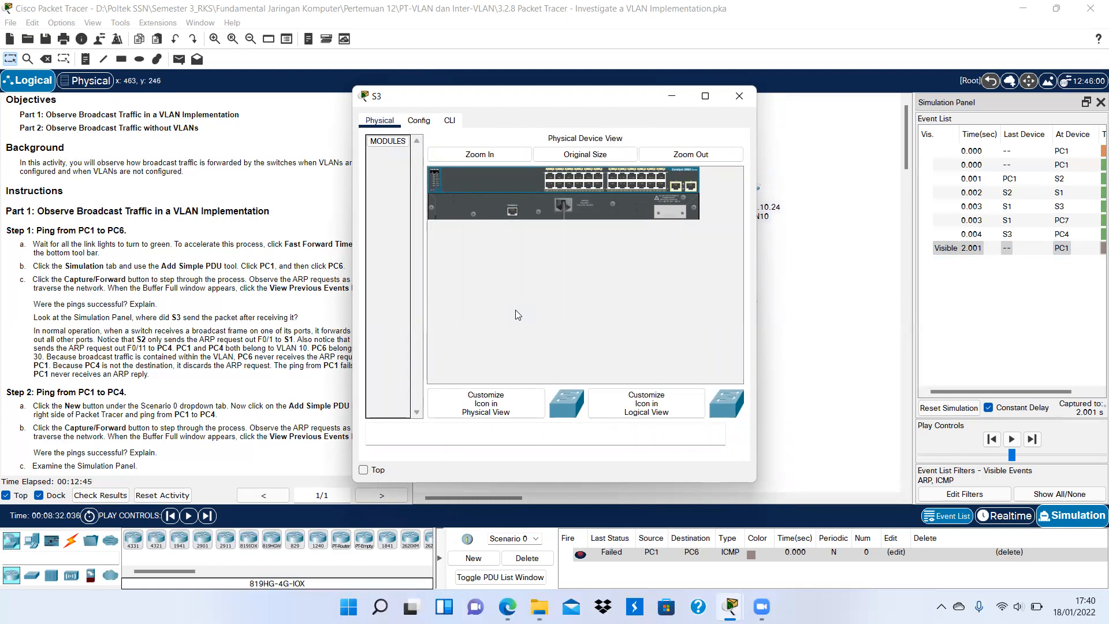
click(449, 120)
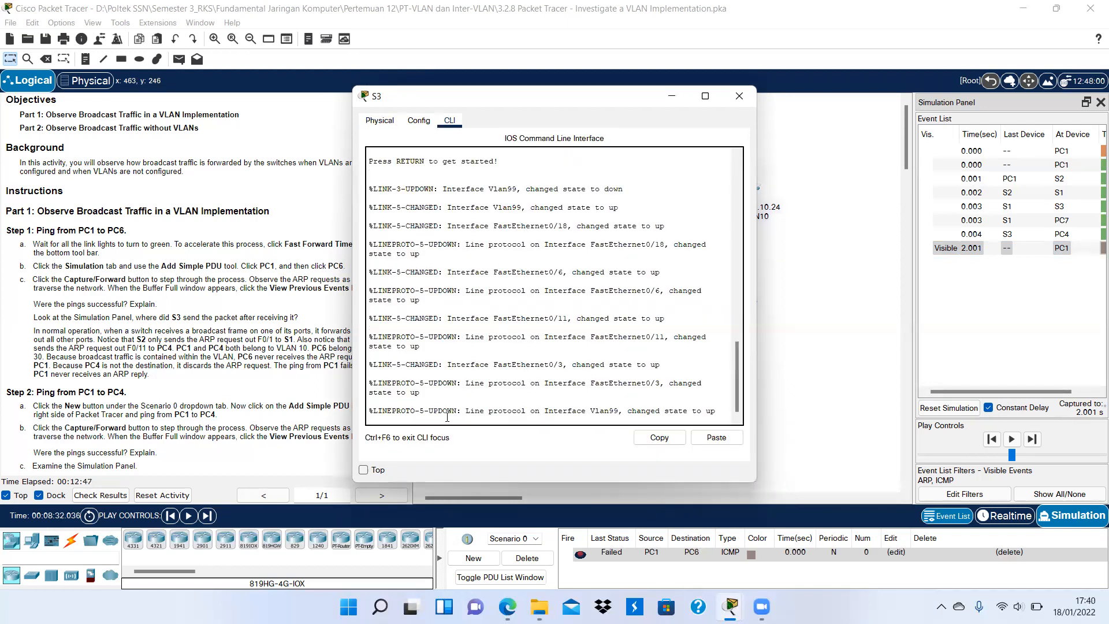
key(Return)
text(ena)
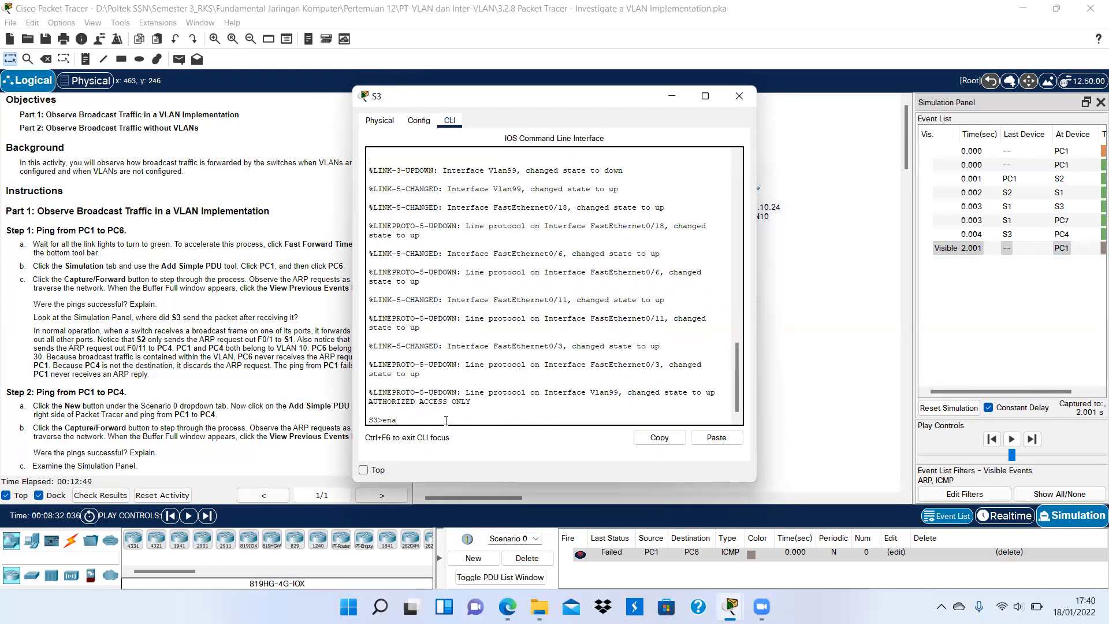
key(Tab)
key(Return)
Run show vlan brief on S3 to review its port-to-VLAN assignments, and close the switch window.
text(show)
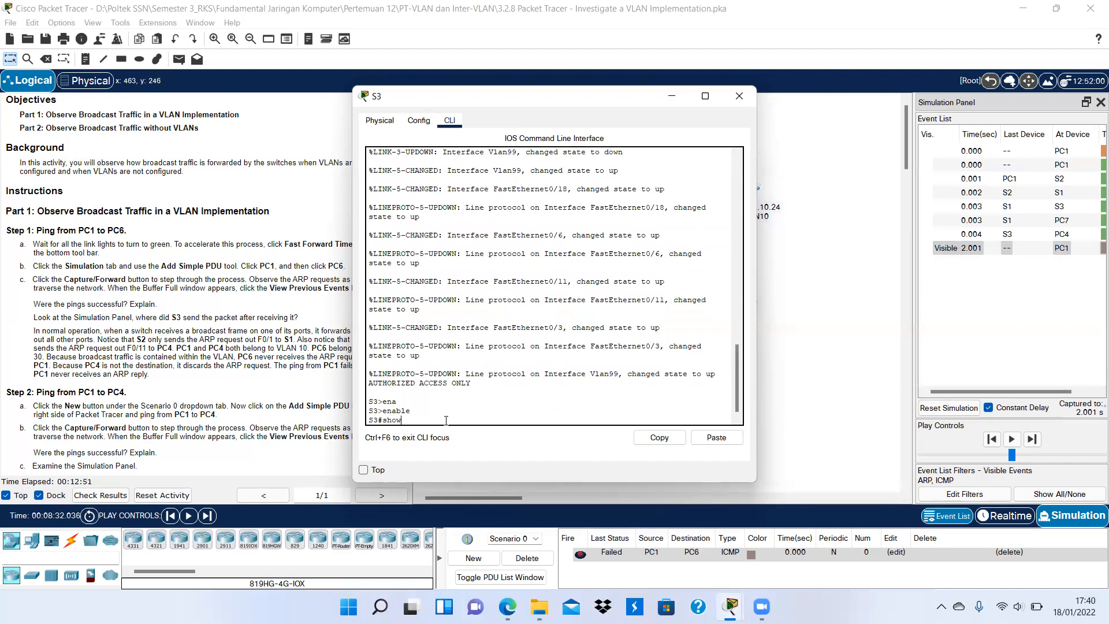
text( vlan br)
key(Tab)
key(Return)
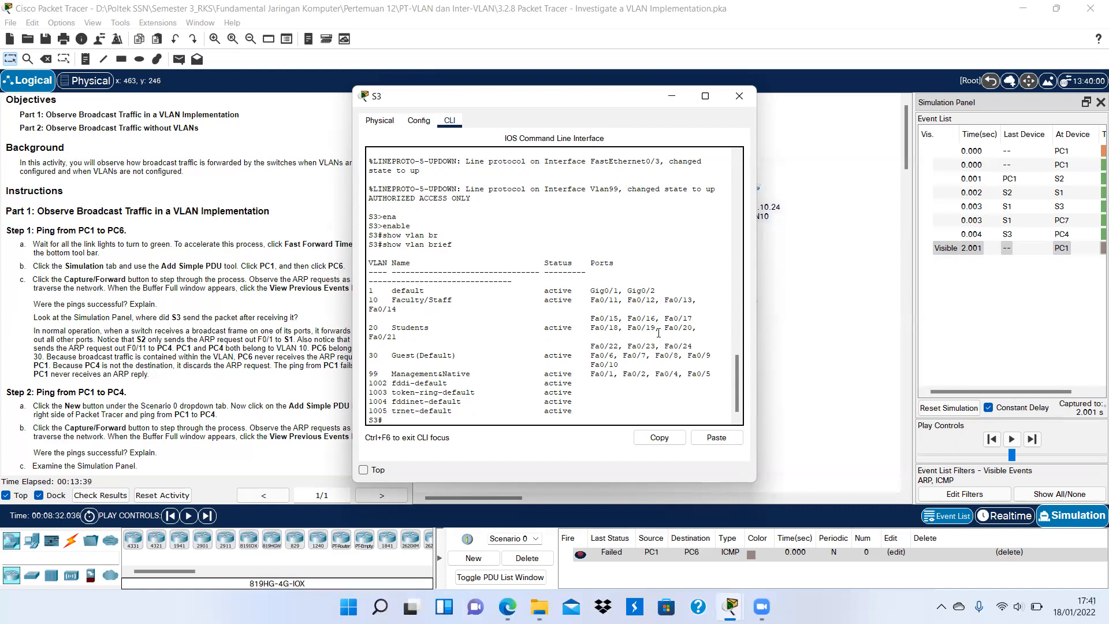
click(739, 96)
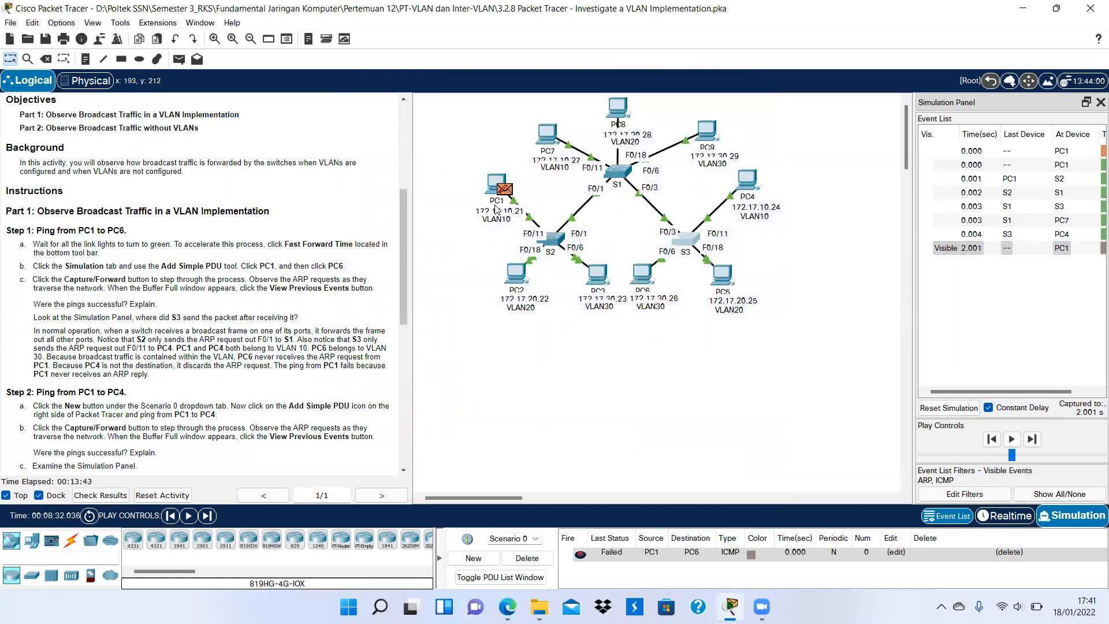
Inspect the PDU information of the packet at PC1, close it, and wait for the program to respond.
click(506, 189)
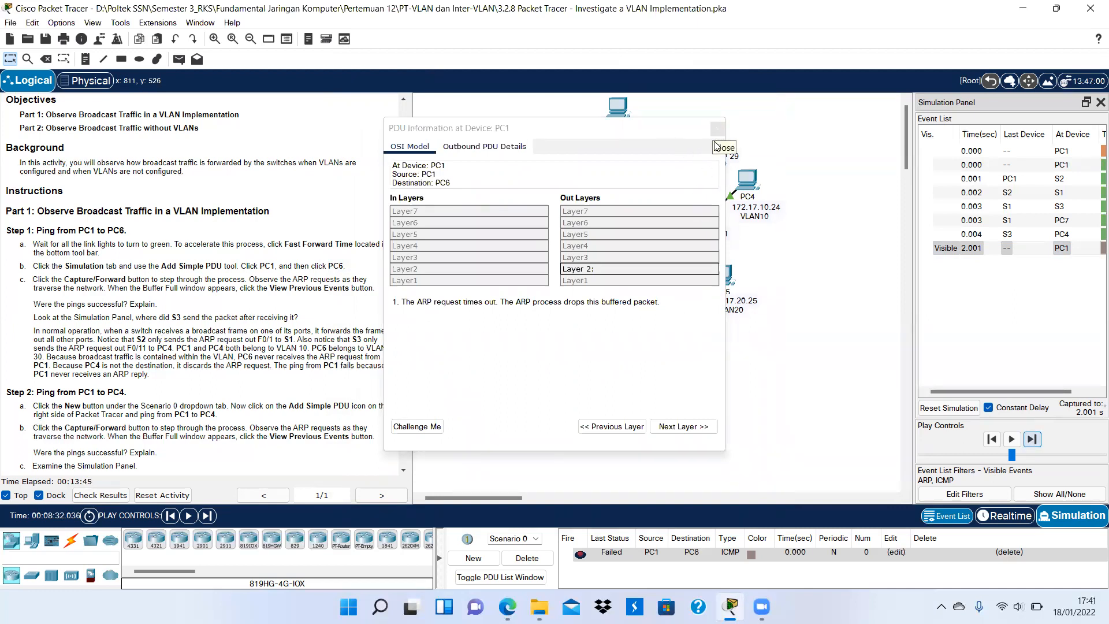
click(717, 128)
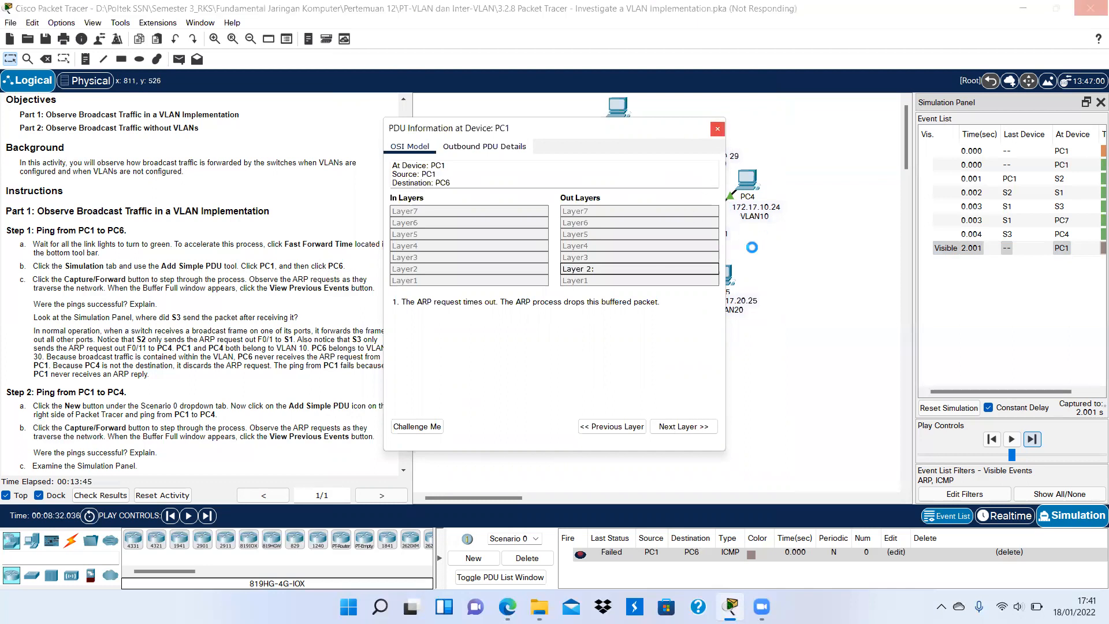
click(715, 132)
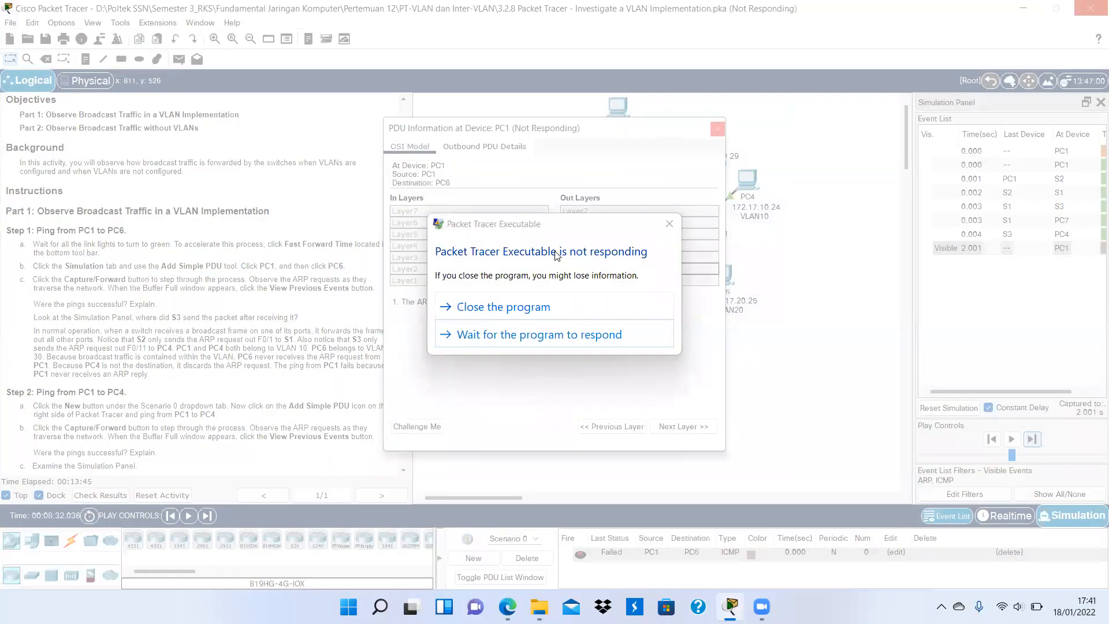
click(600, 334)
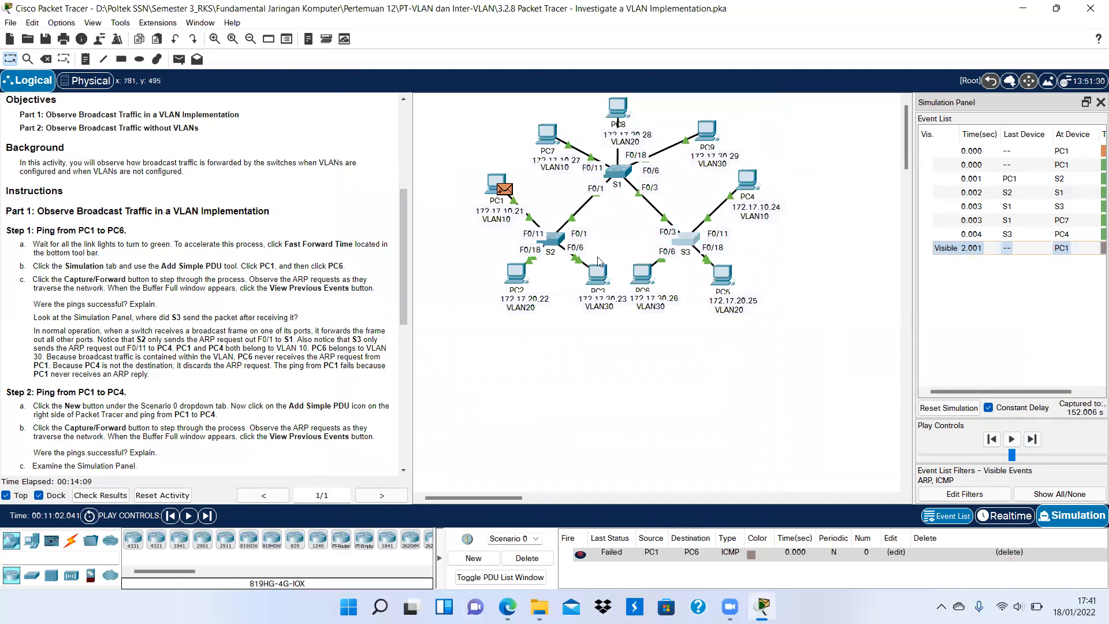
Check the PDU information of the packet at PC1 again, and advance the simulation while keeping the previous events.
click(504, 192)
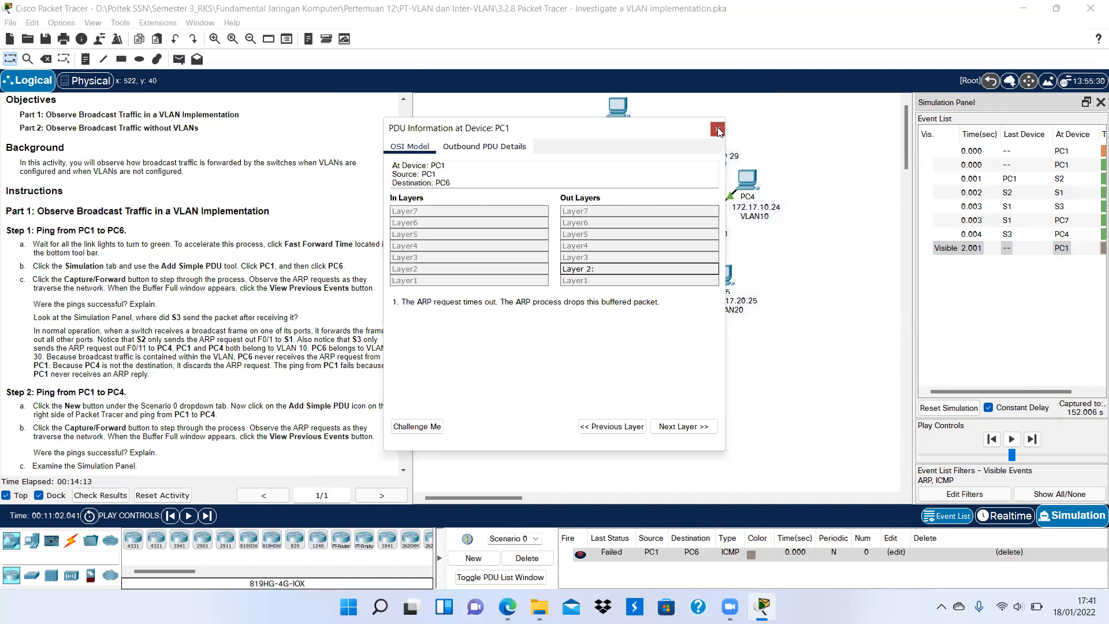
click(719, 128)
click(206, 515)
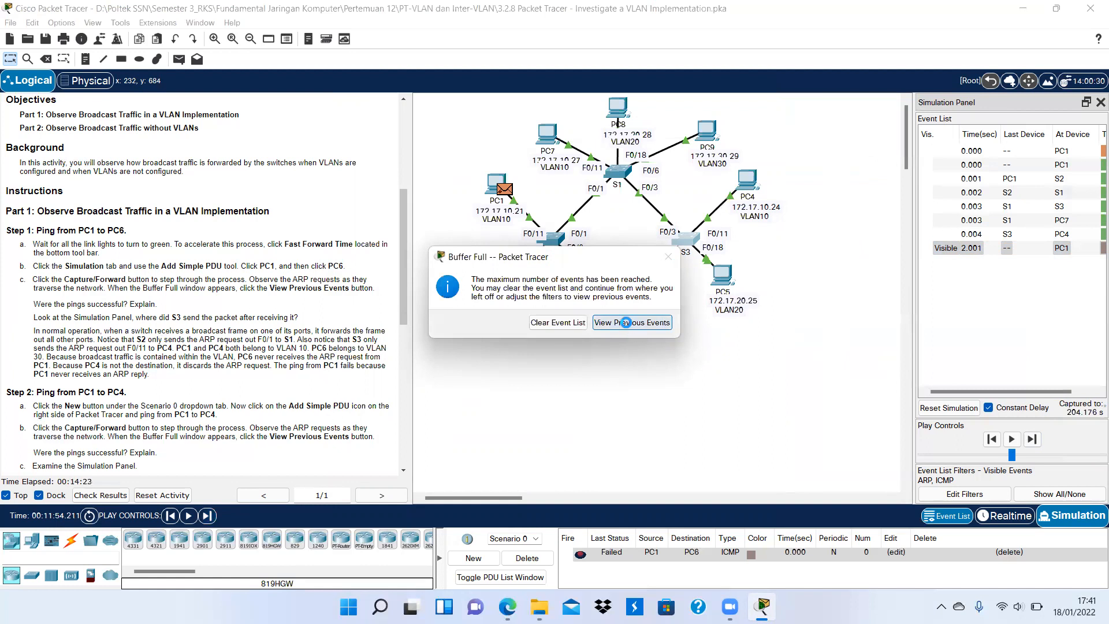
click(626, 322)
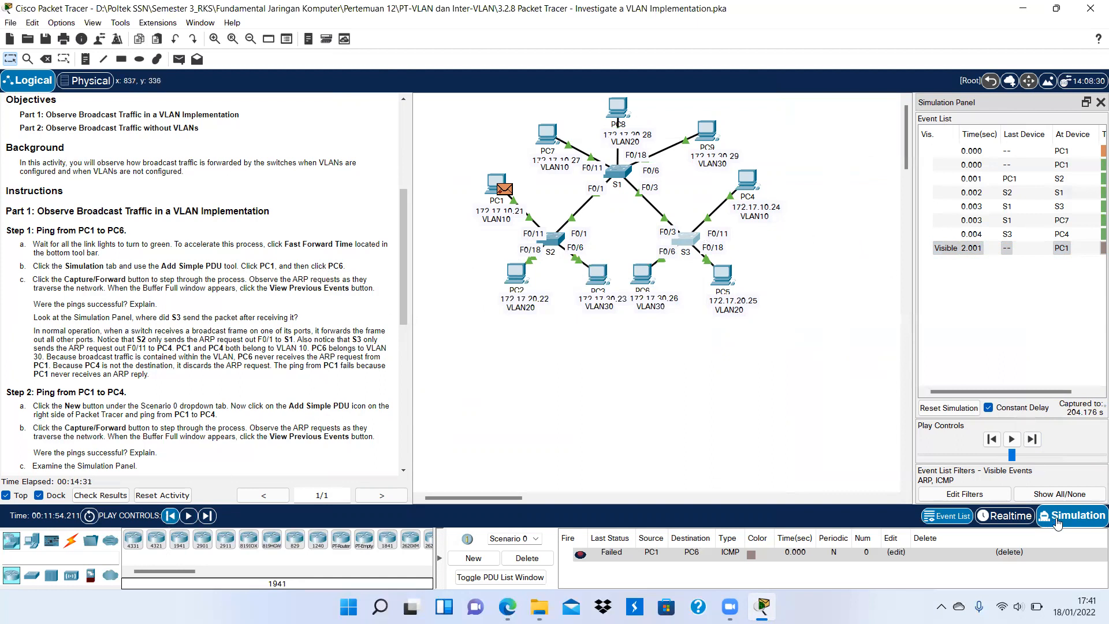
Close the Simulation Panel and replace the existing PDU in Scenario 0 with a new simple PDU from PC1 to PC6.
click(1100, 102)
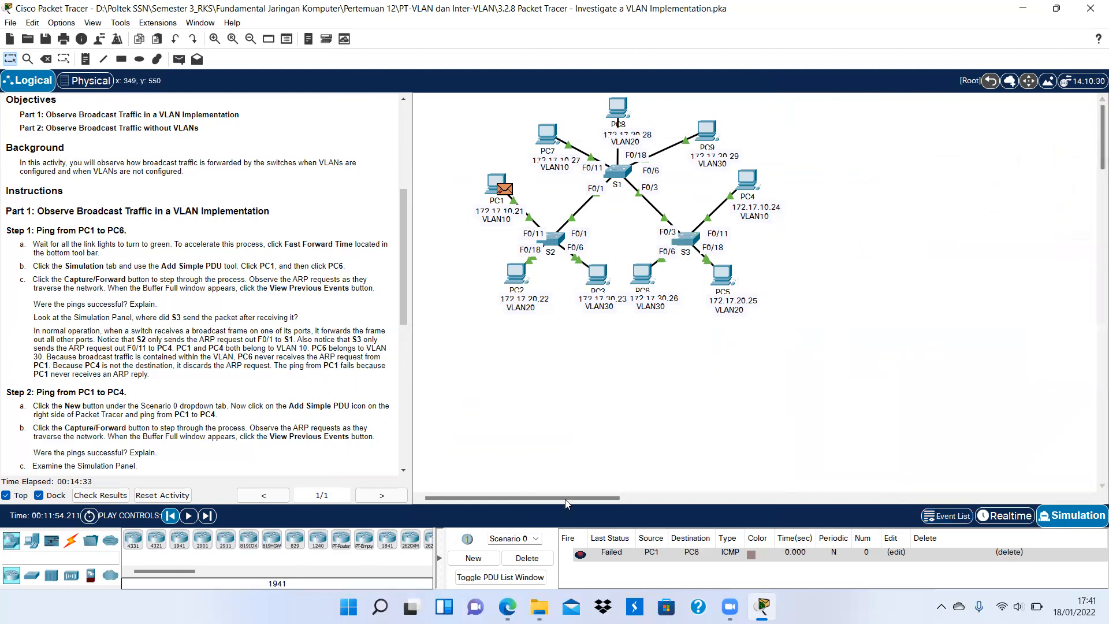
click(588, 553)
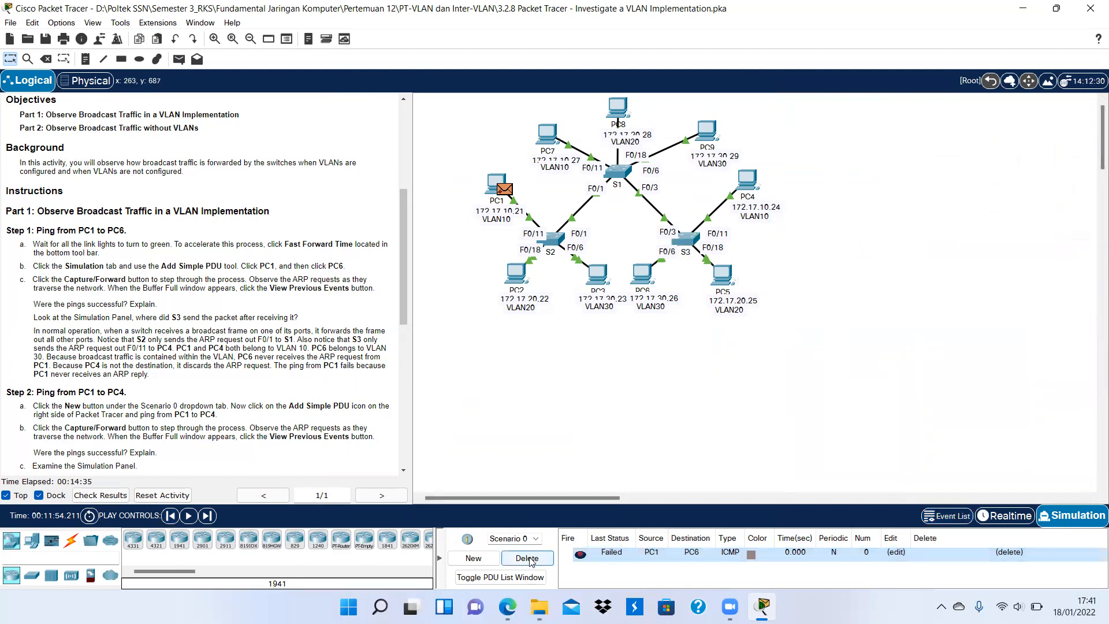
click(529, 558)
click(179, 58)
click(498, 182)
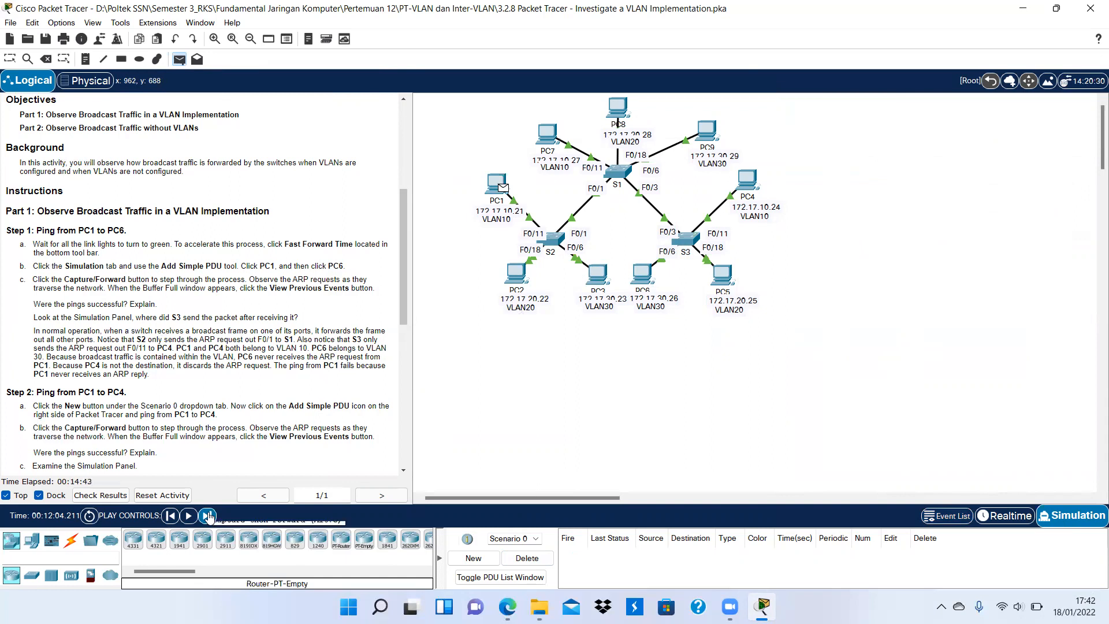
click(640, 275)
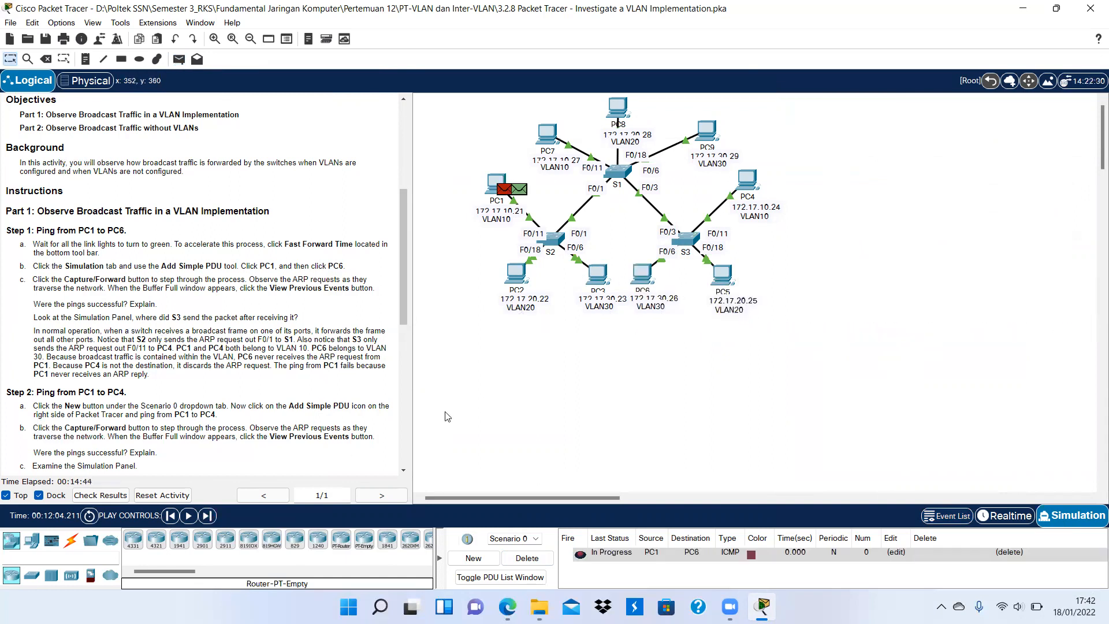
Advance the simulation event by event to follow PC1's ARP request for PC6 through switches S2, S1 and S3.
click(206, 516)
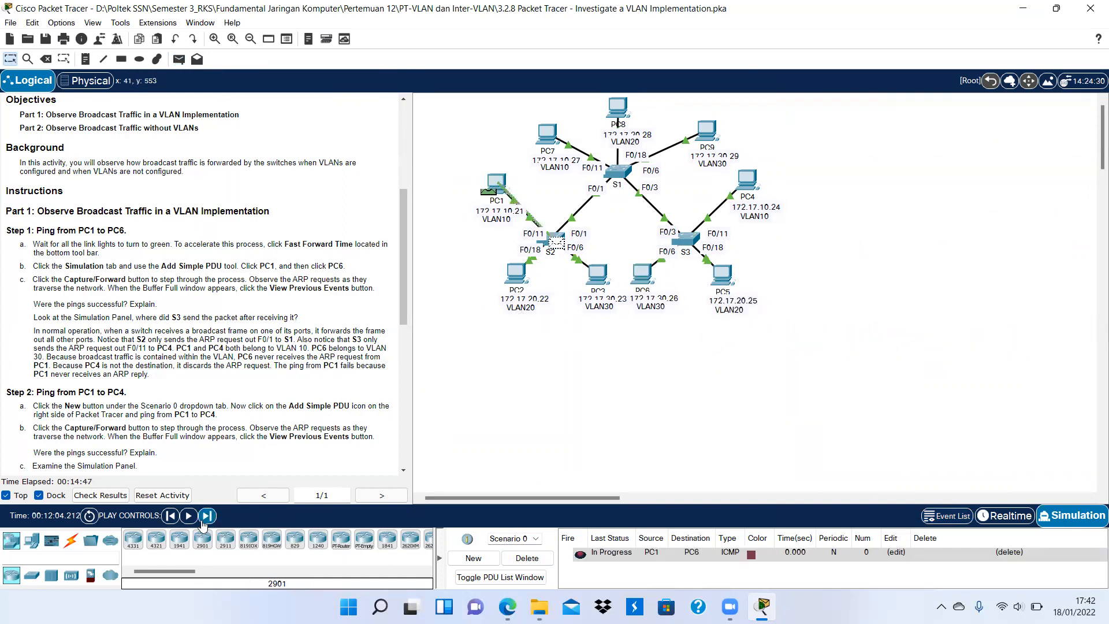
click(206, 516)
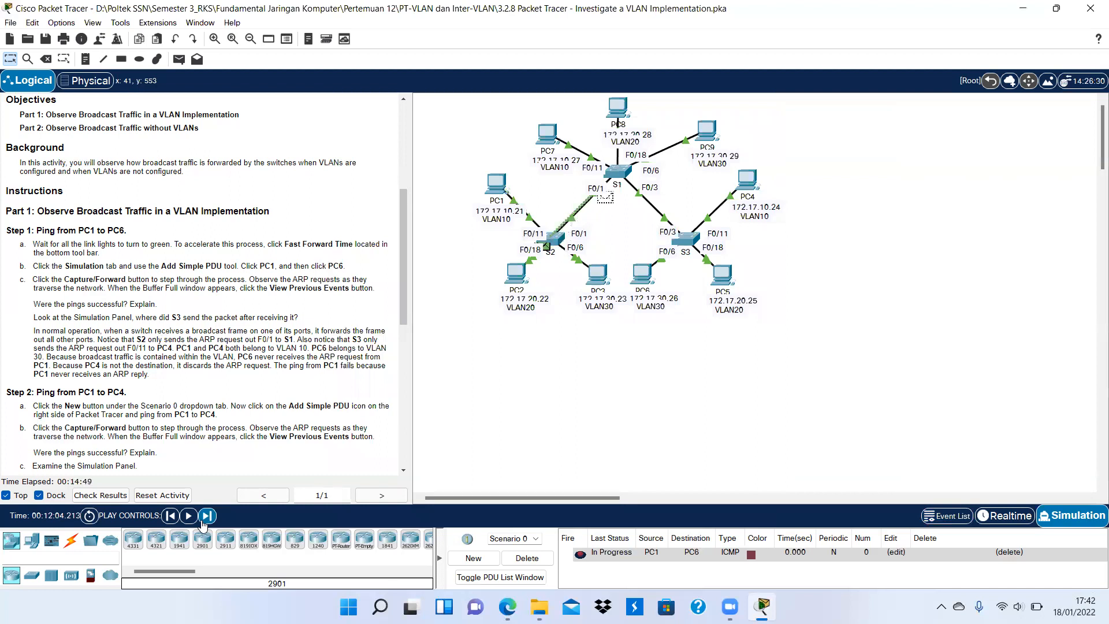
click(206, 516)
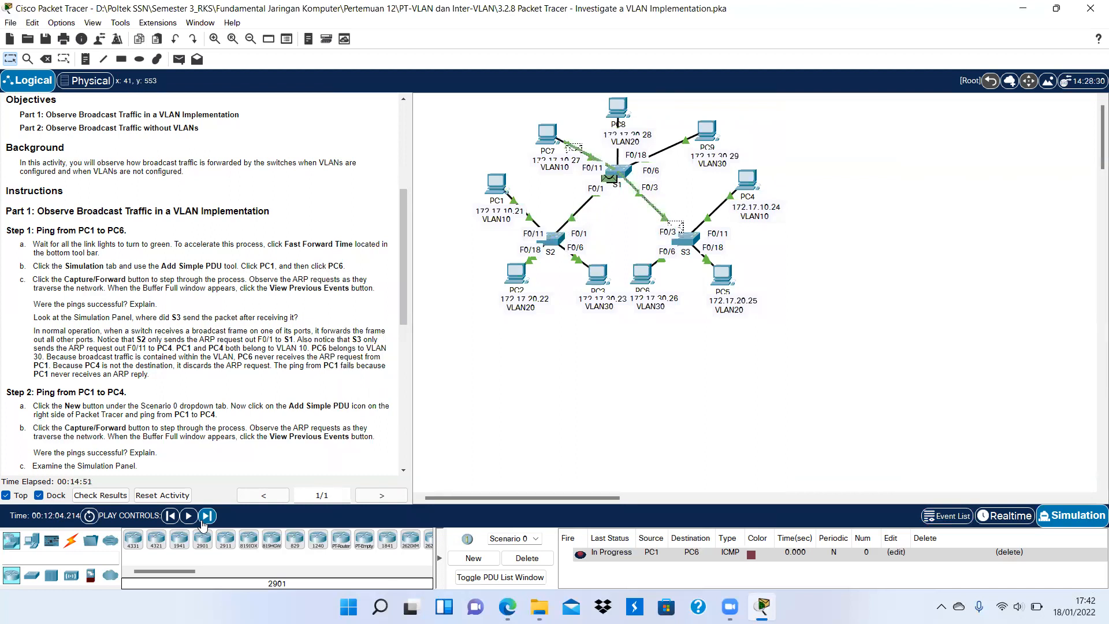
click(206, 516)
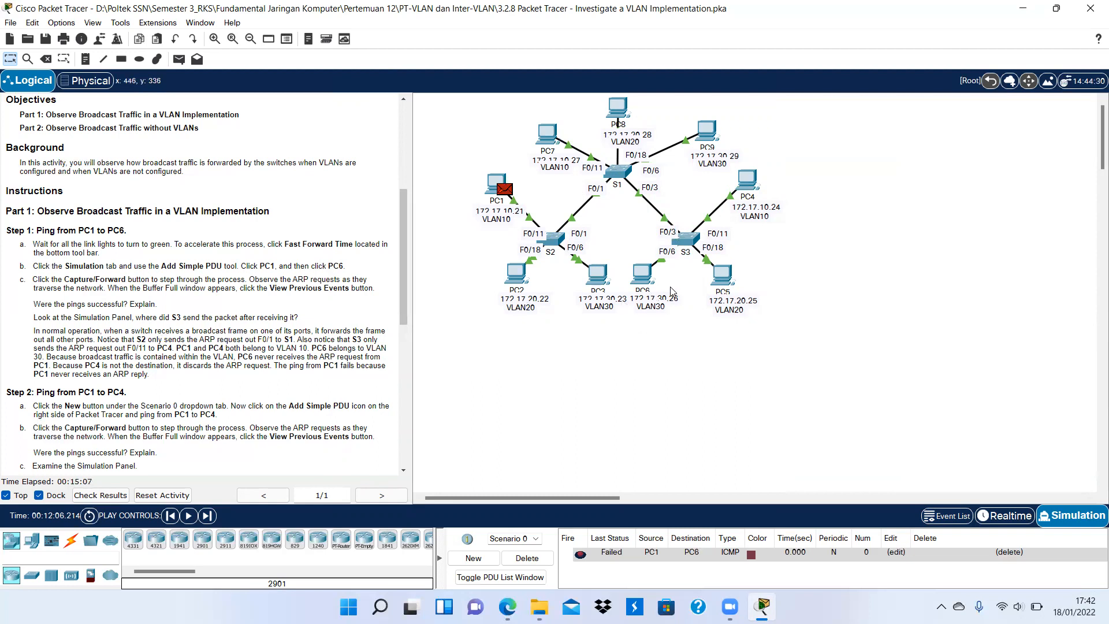
Delete the PC1 to PC6 PDU and add a simple PDU from PC1 to PC4 as Step 2 of the instructions requires.
scroll(81, 288, down, 4)
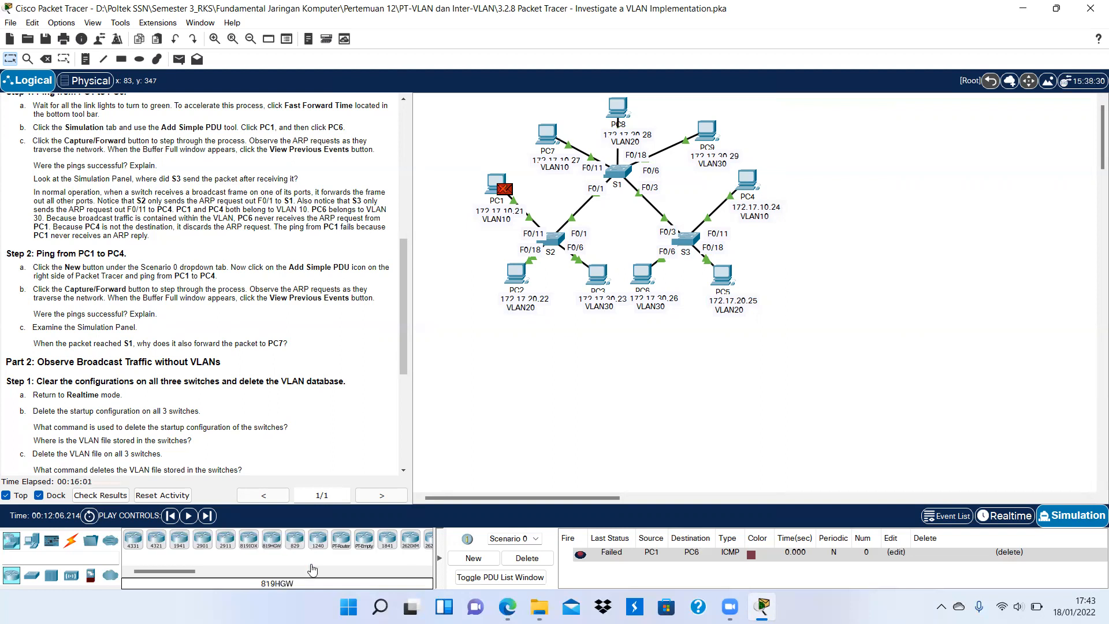
click(530, 558)
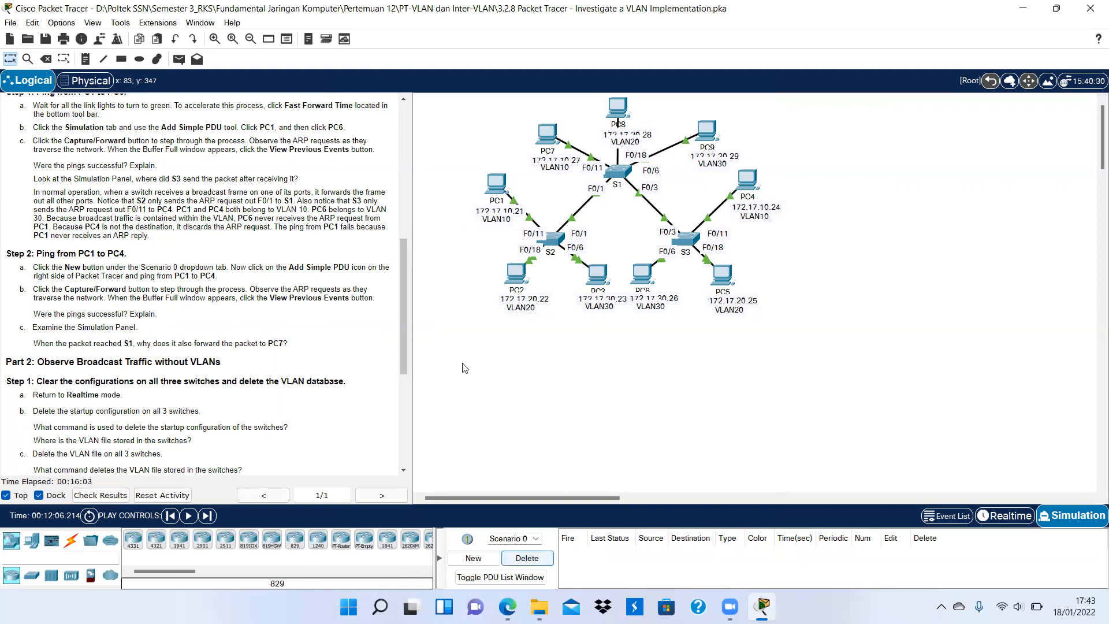
click(179, 59)
click(494, 186)
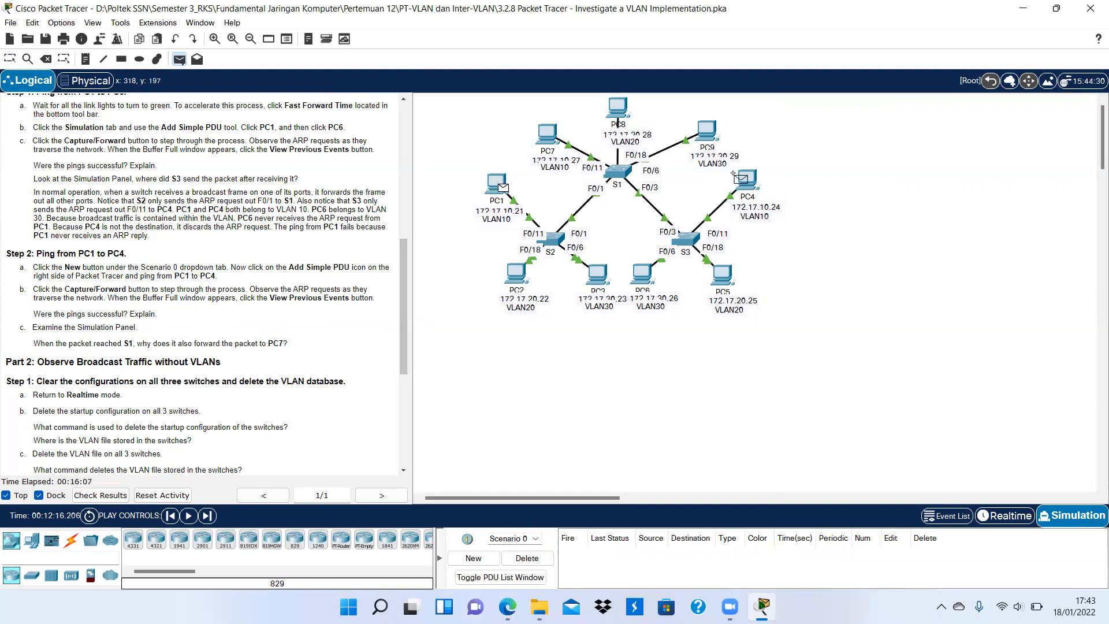
click(746, 180)
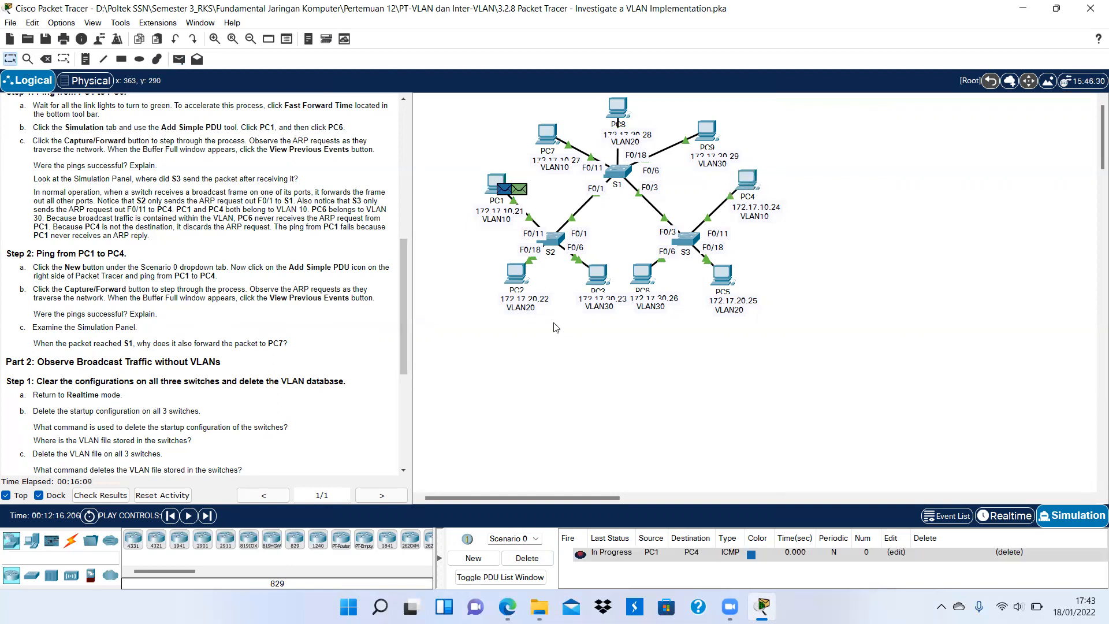
Advance the simulation event by event until the ARP request from PC1 reaches PC4.
click(212, 519)
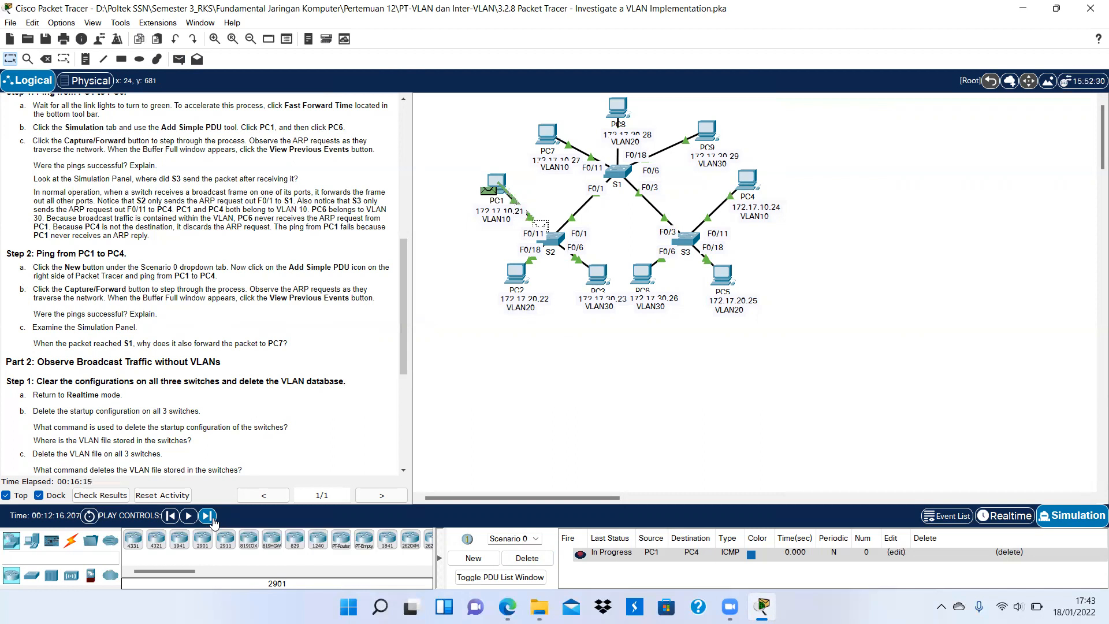
click(207, 515)
click(211, 518)
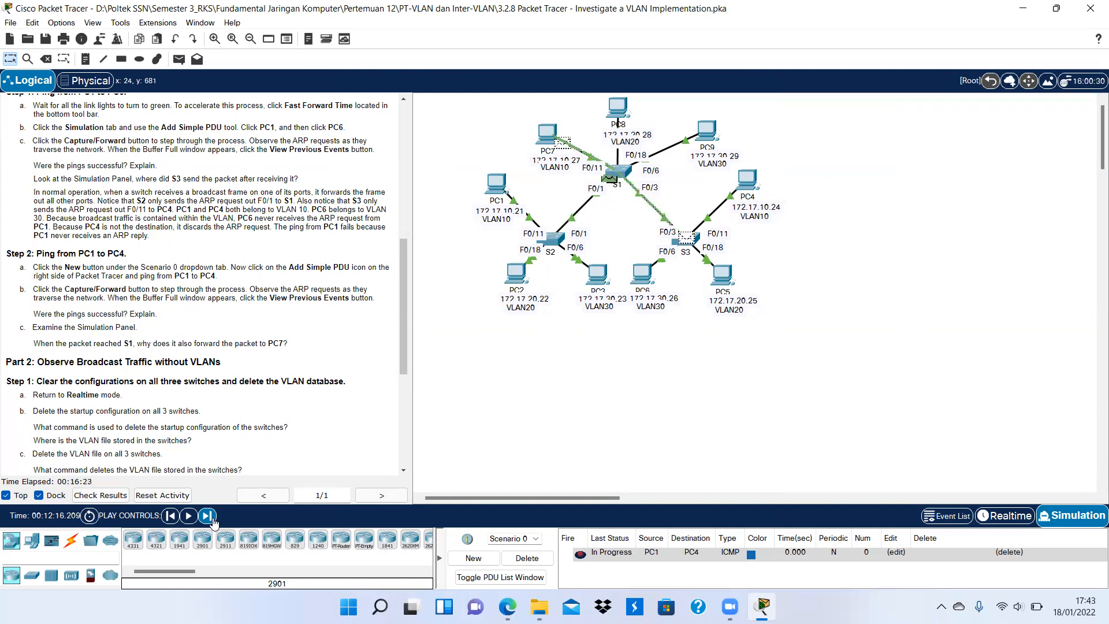
click(212, 519)
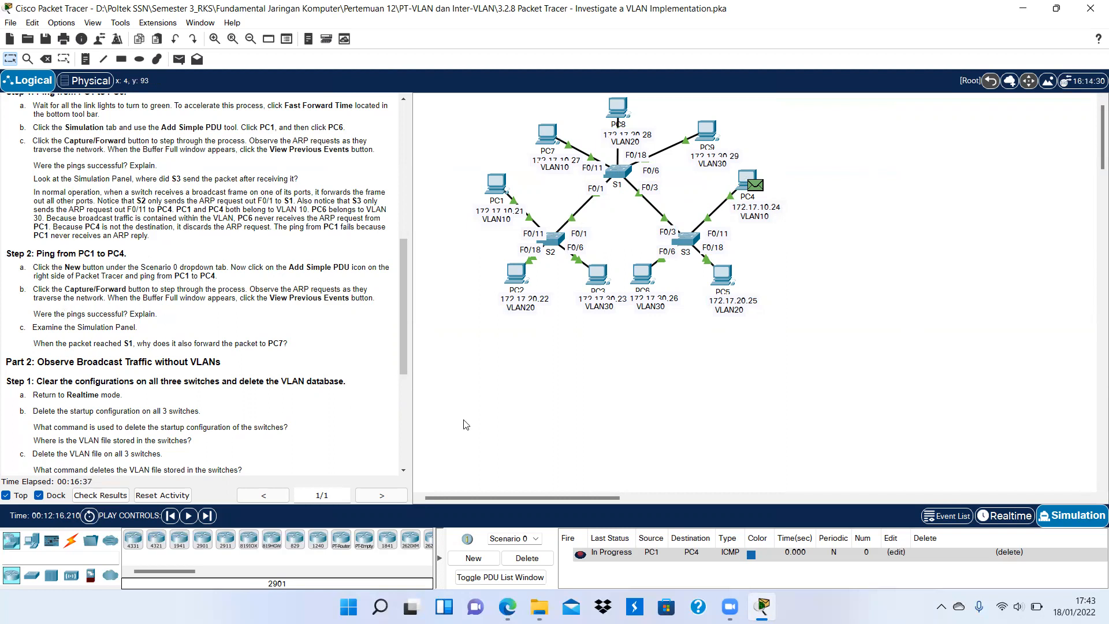
Advance the simulation to follow PC4's ARP reply back through S3, S1 and S2 to PC1.
click(209, 516)
click(209, 517)
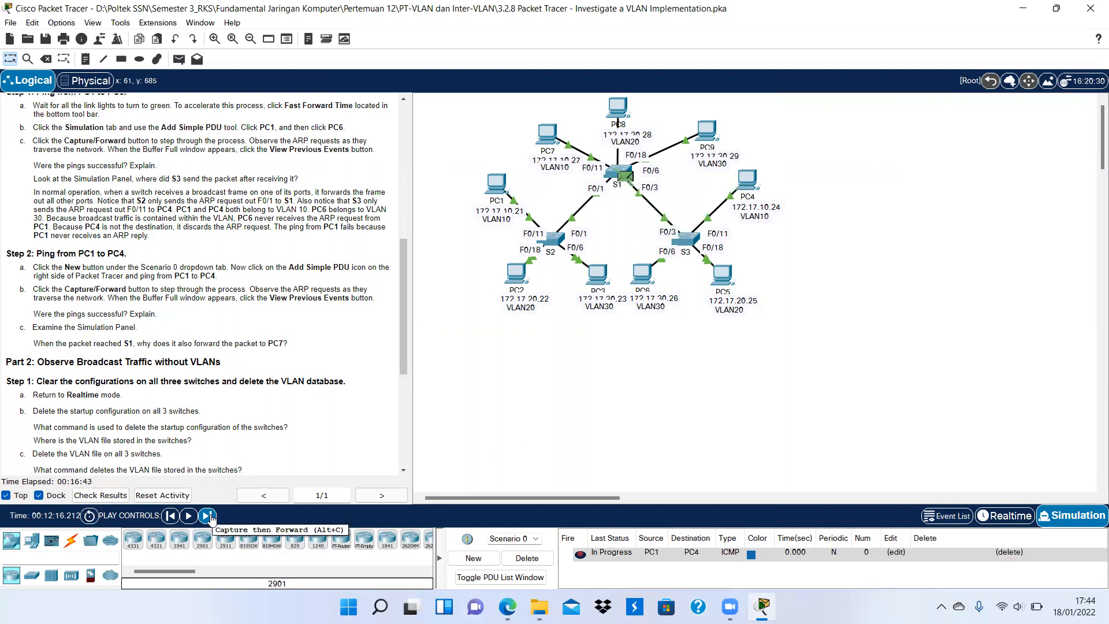
click(209, 516)
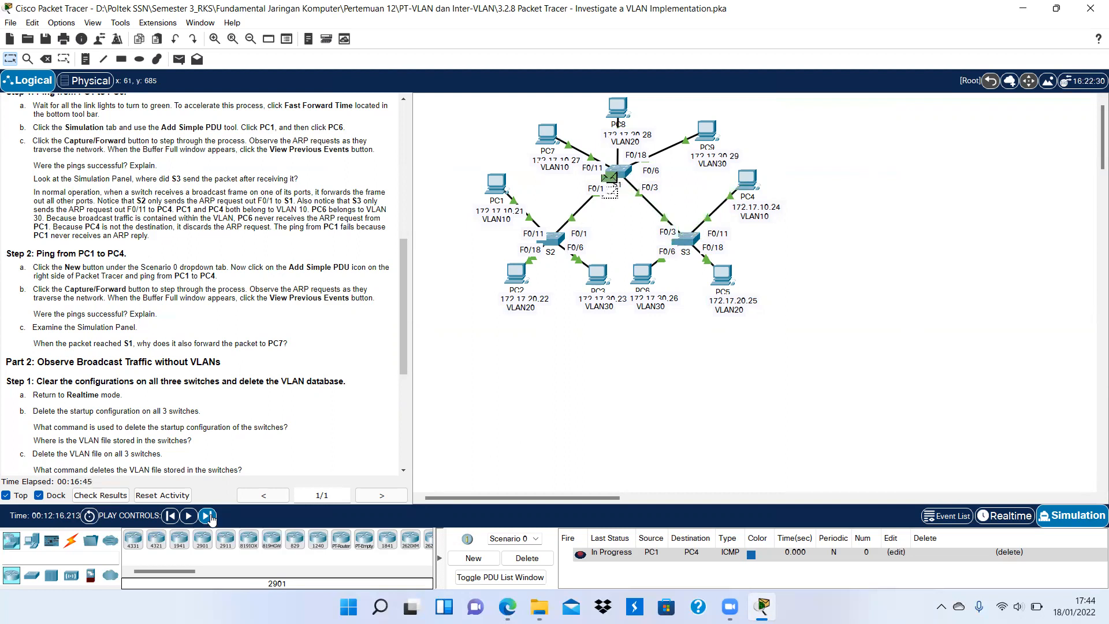
click(209, 517)
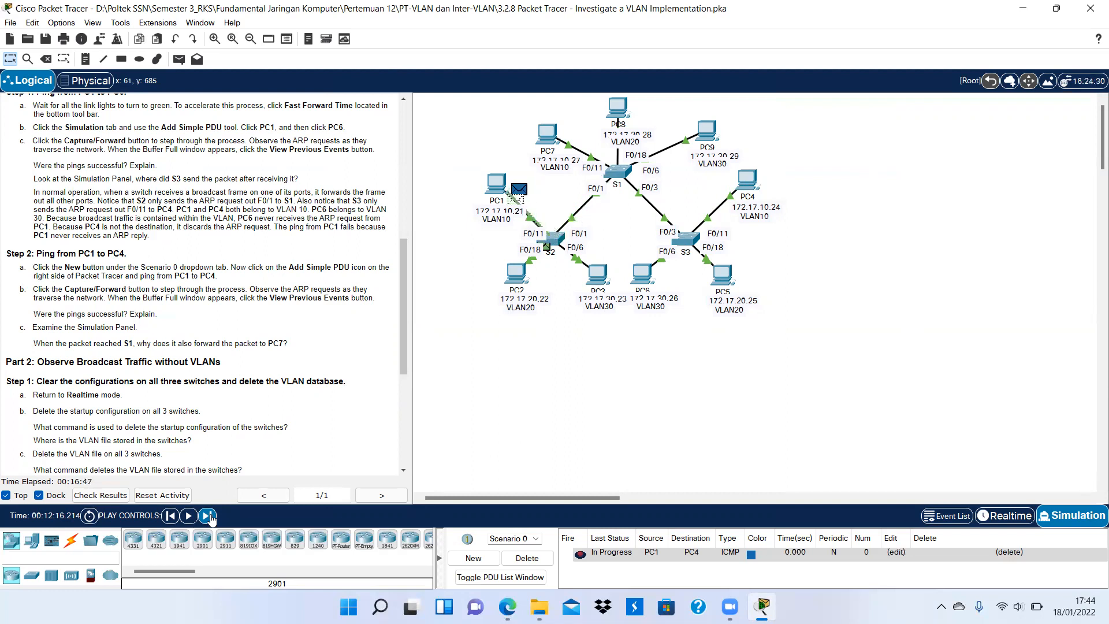
Advance the simulation to carry the ICMP echo request from PC1 to PC4 and its reply back to PC1.
click(209, 517)
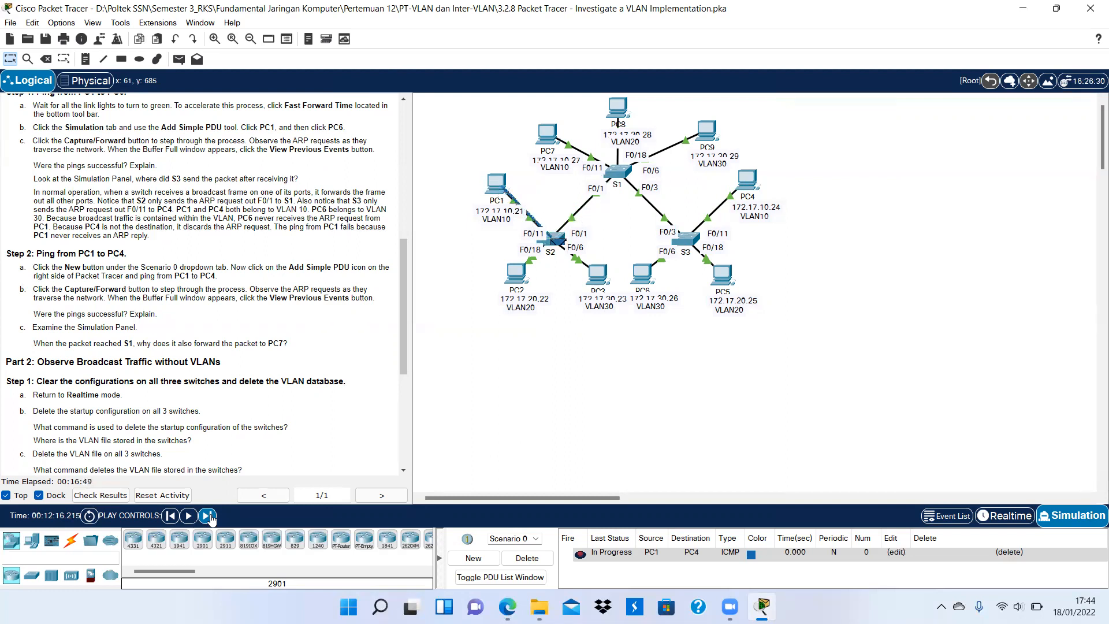
click(209, 516)
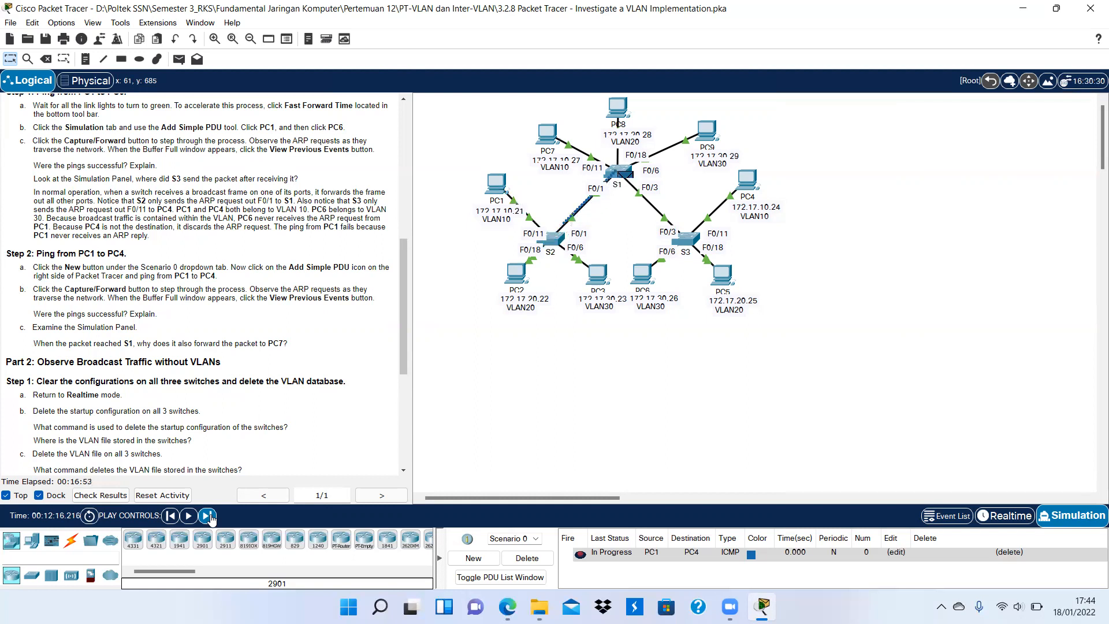
click(209, 516)
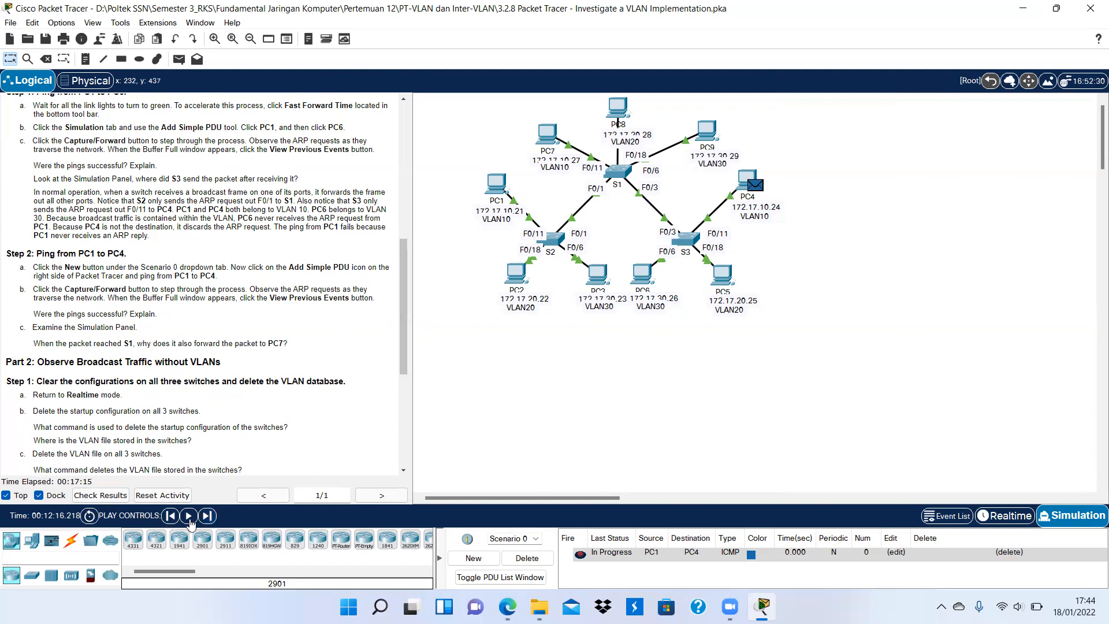
click(208, 516)
click(210, 516)
click(210, 516)
click(211, 515)
Review the show vlan brief output in S2's command line for the VLAN 10 ports, and close the switch window.
click(555, 240)
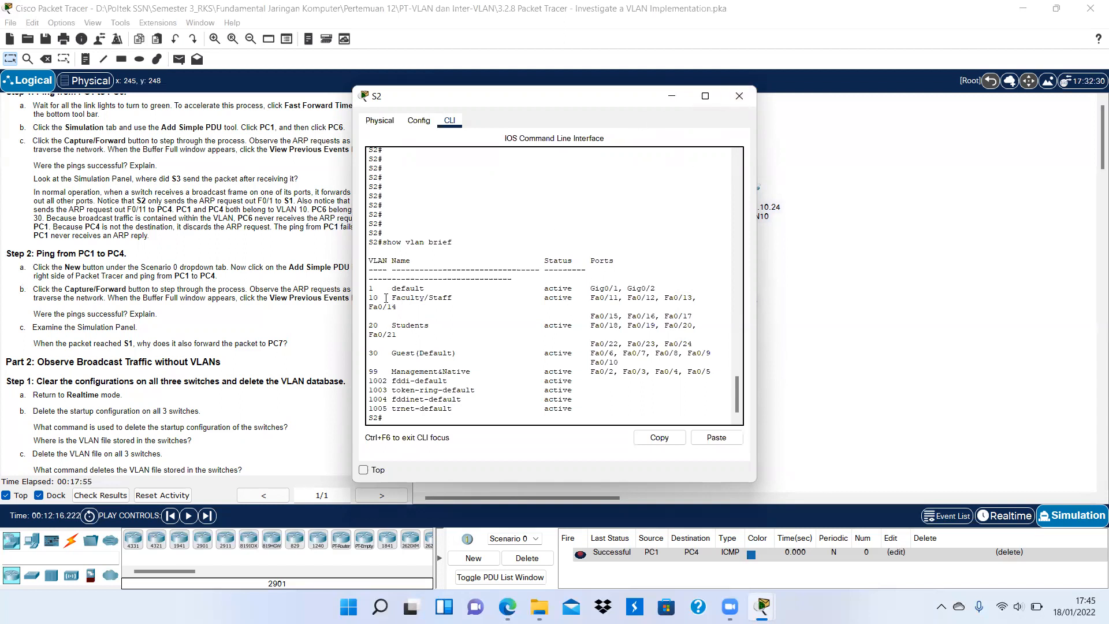
click(744, 96)
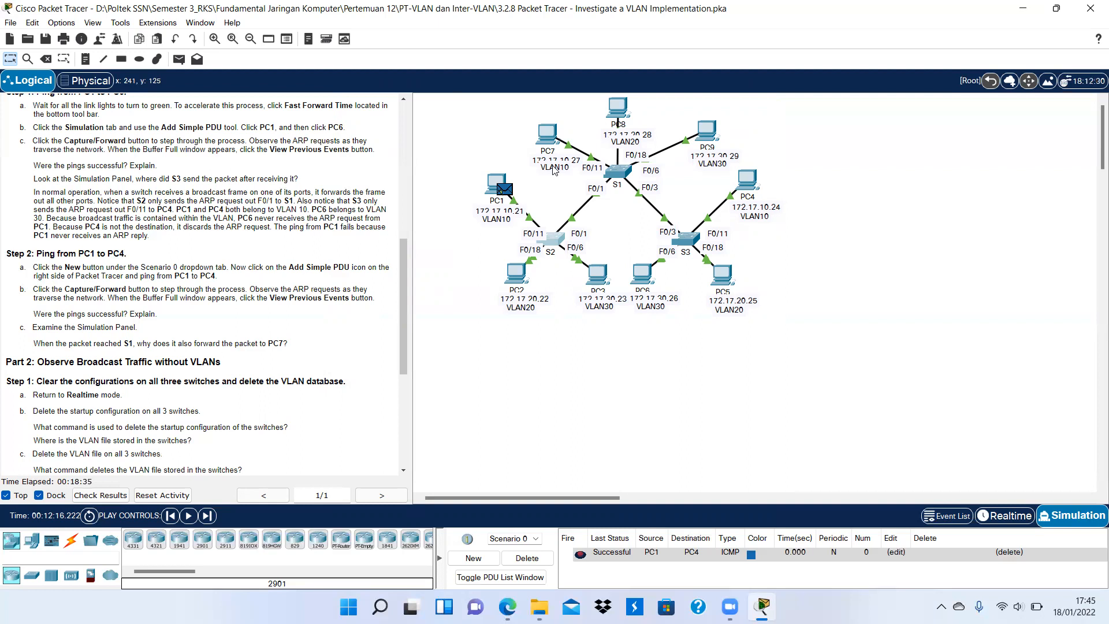
Delete the PC1 to PC4 PDU from Scenario 0 and return to Realtime mode to begin Part 2 of the instructions.
scroll(245, 251, down, 3)
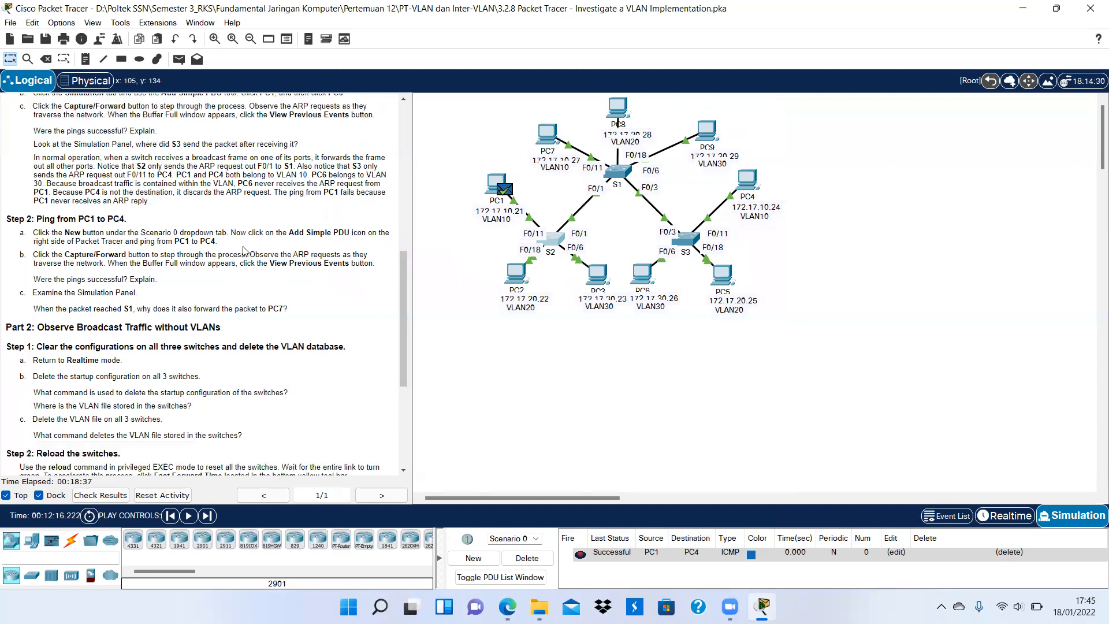
scroll(245, 250, down, 3)
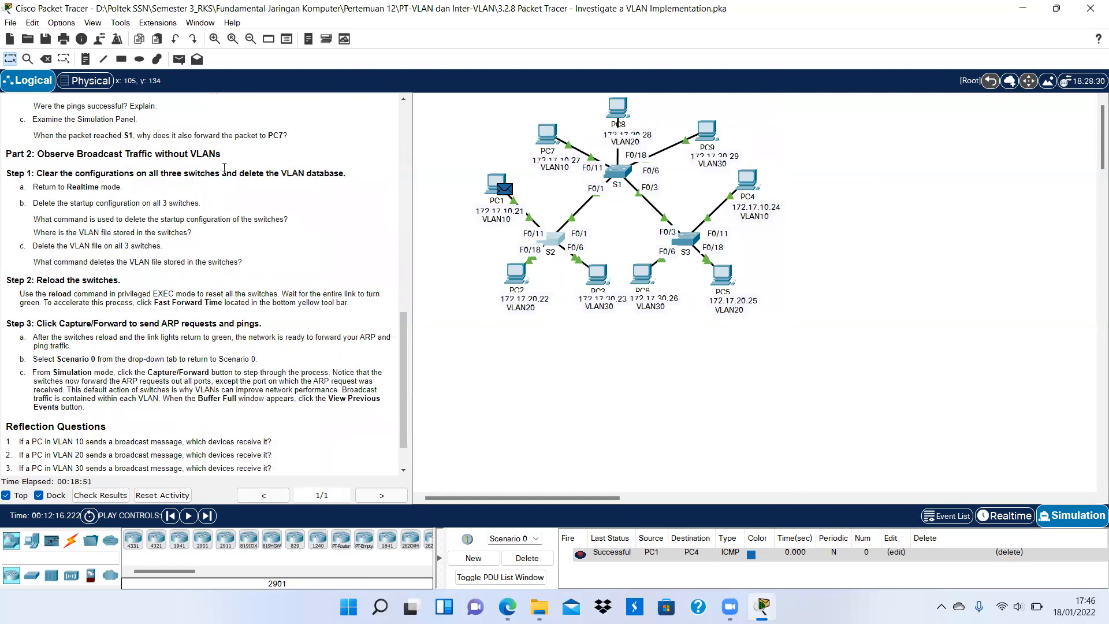
click(528, 560)
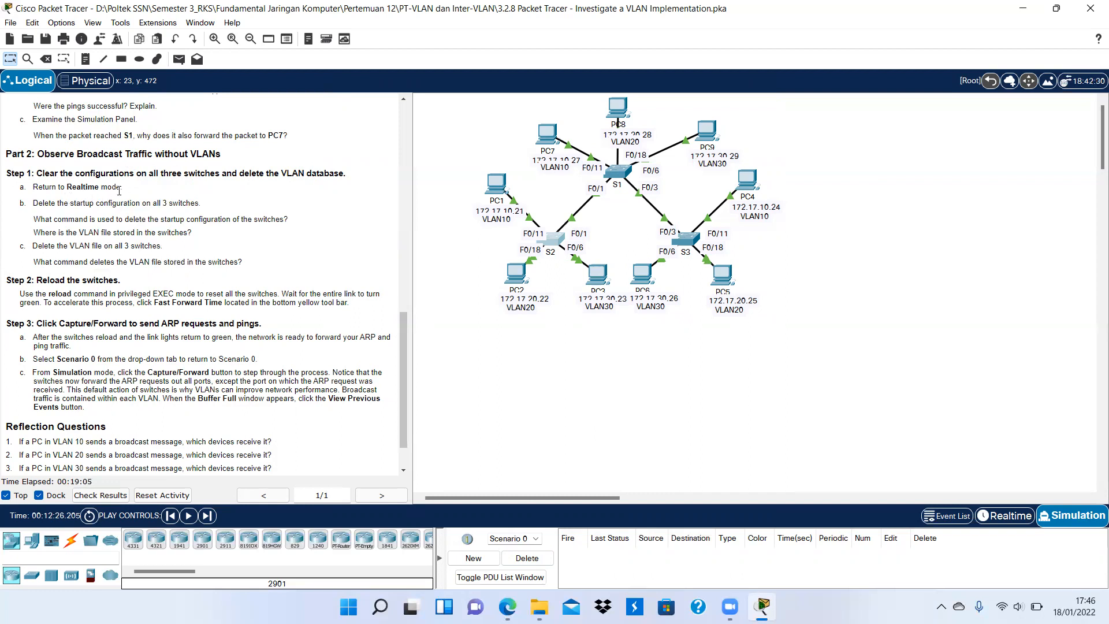
click(1007, 516)
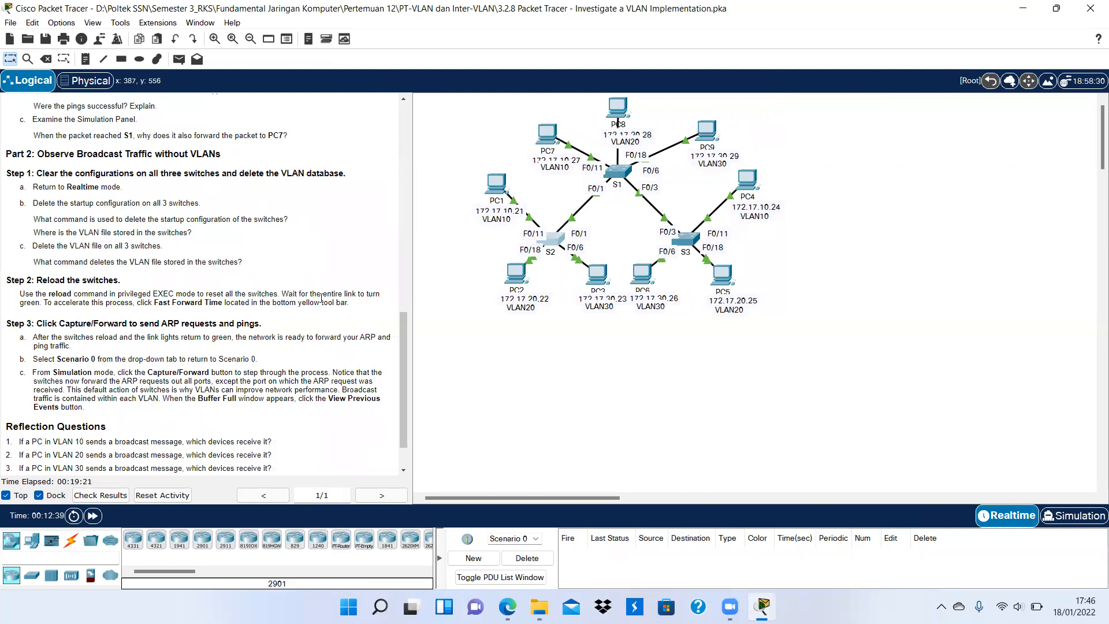
Run erase startup-config in the command line of switch S2 and confirm erasing its configuration files.
click(556, 237)
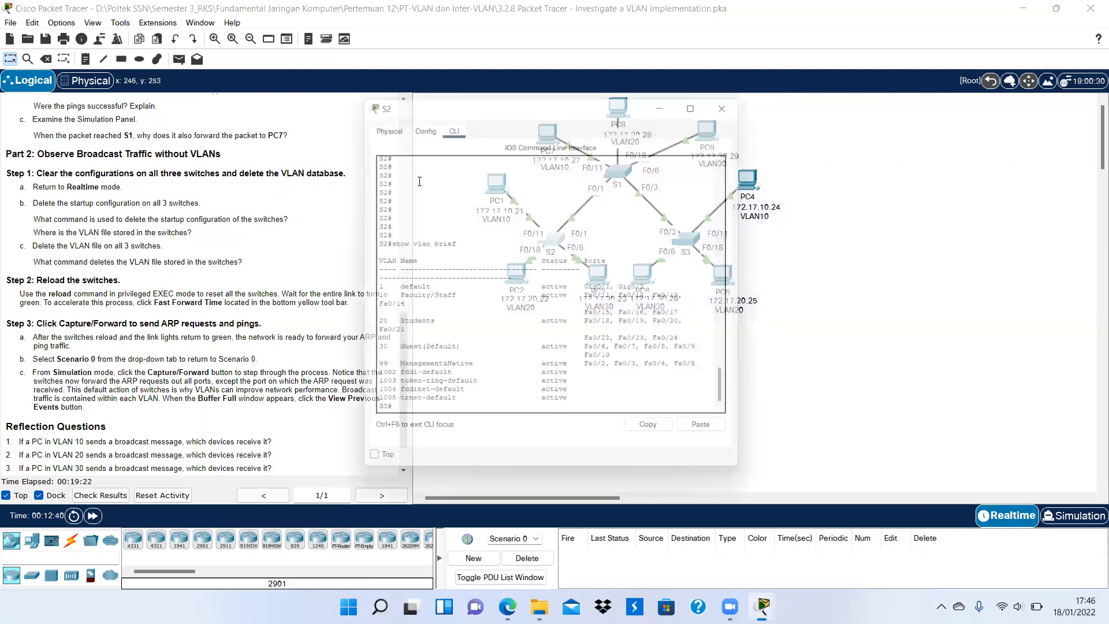
drag(506, 96, 564, 78)
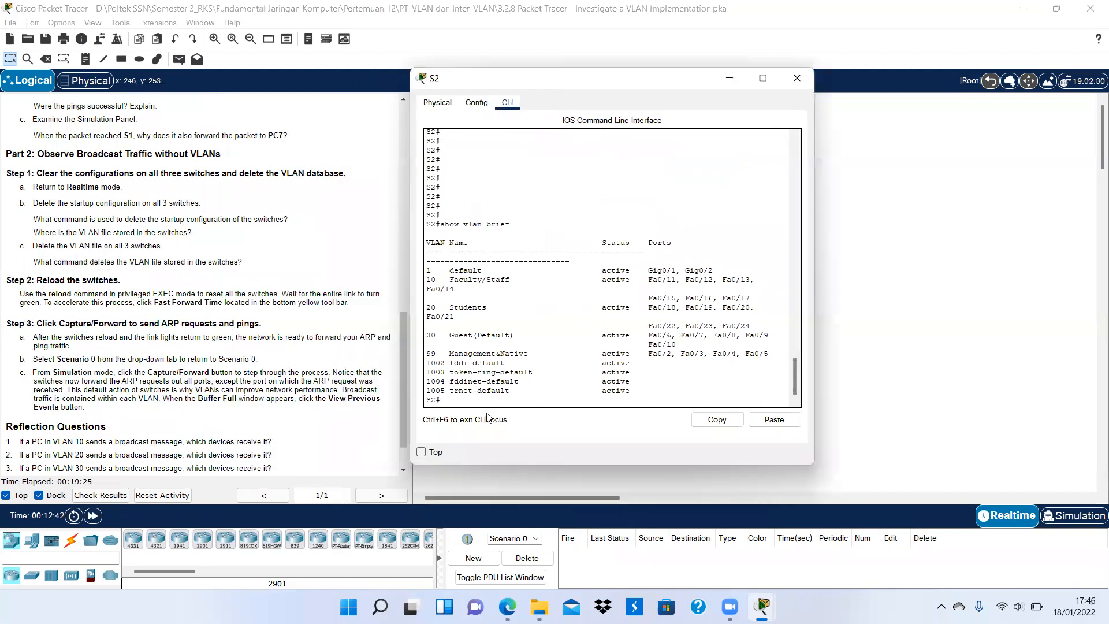
text(erase st)
key(Tab)
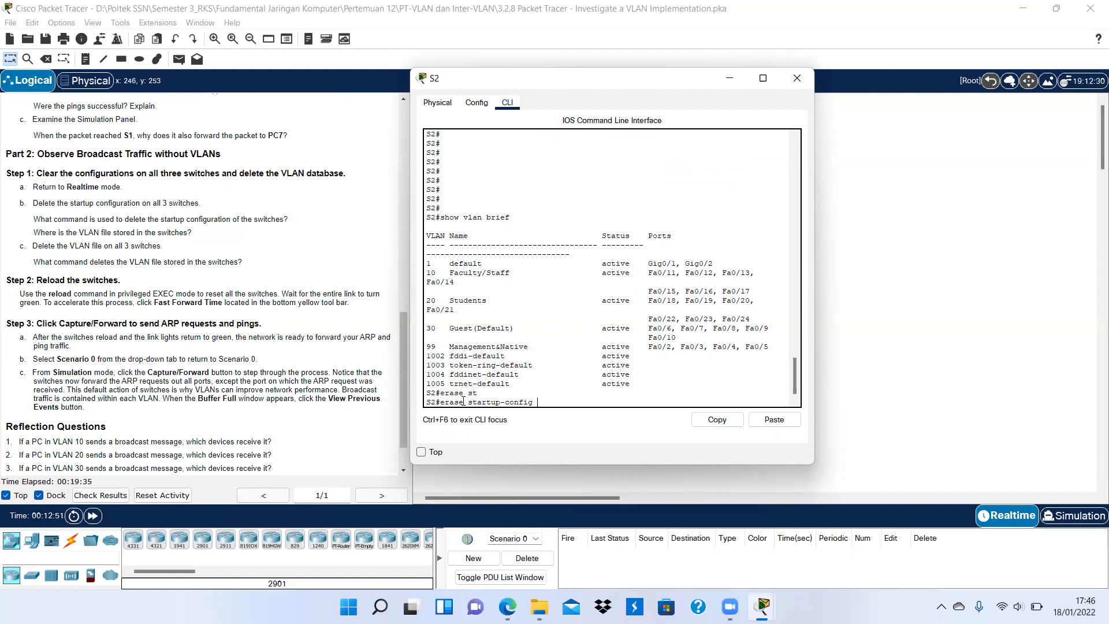
key(Return)
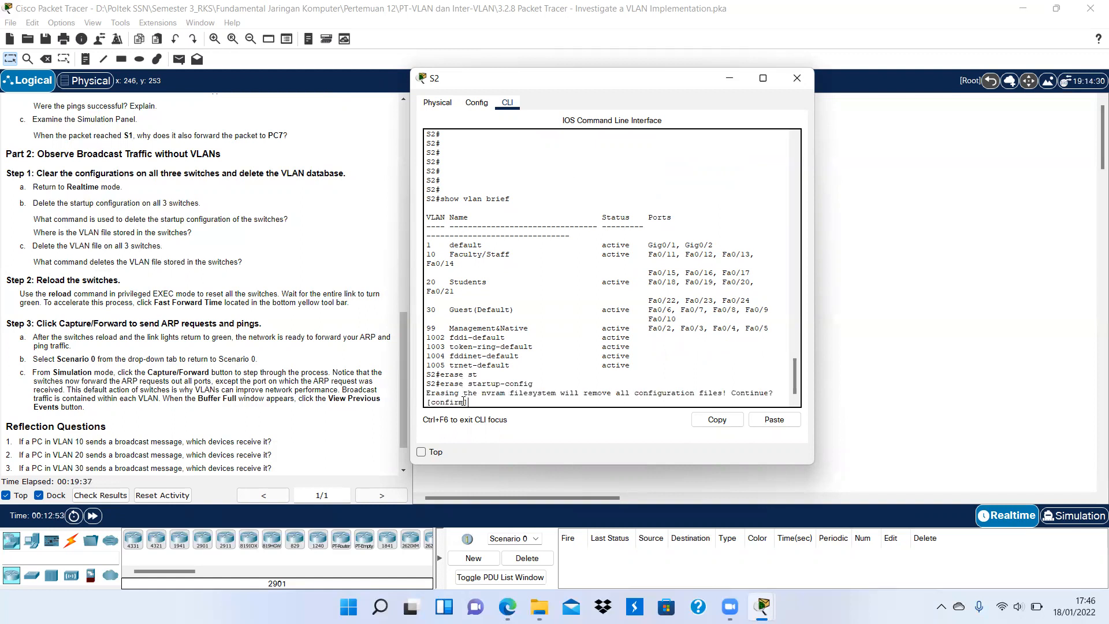
key(Return)
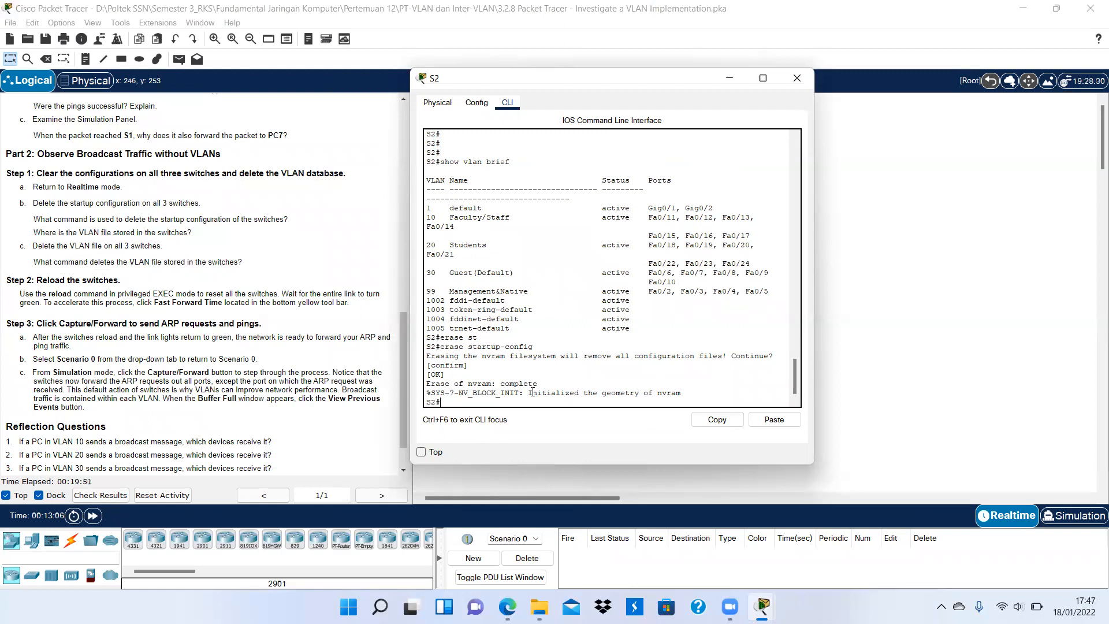
Close the S2 window and enter privileged EXEC mode in the command line of switch S1.
click(786, 79)
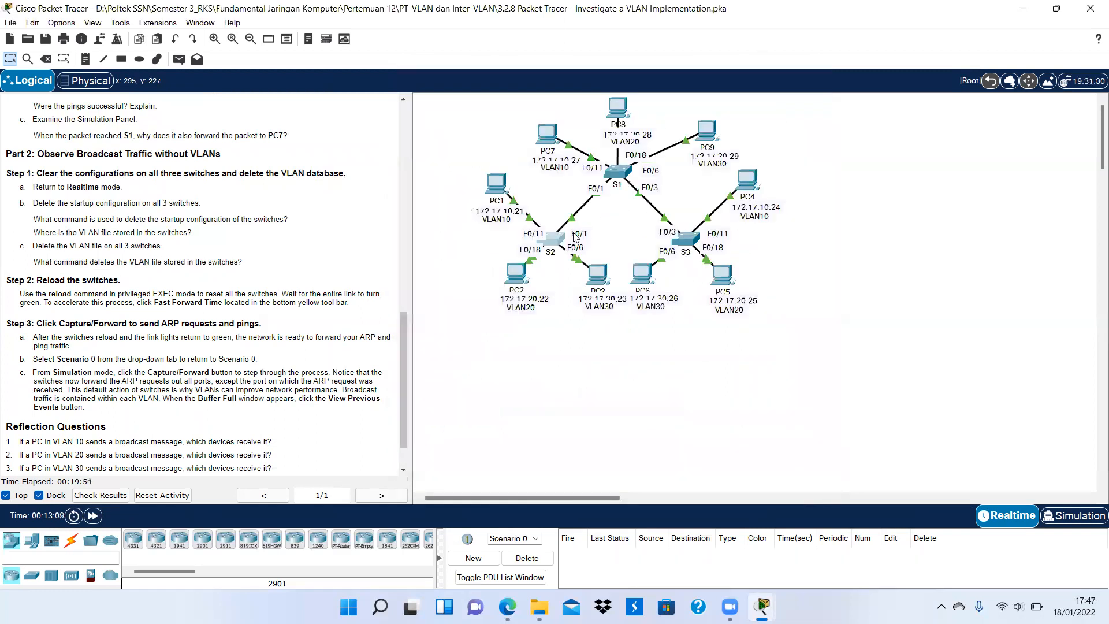
click(617, 170)
click(450, 120)
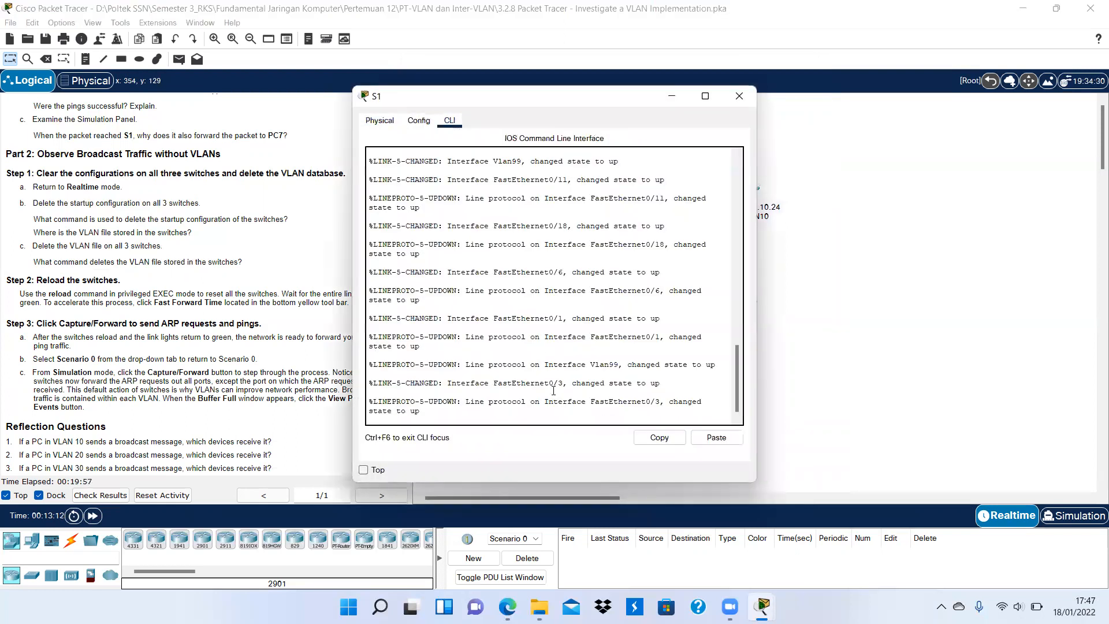
key(Return)
text(ena)
key(Tab)
key(Return)
Run erase startup-config on switch S1, confirm erasing its configuration files, and close the switch window.
text(erase)
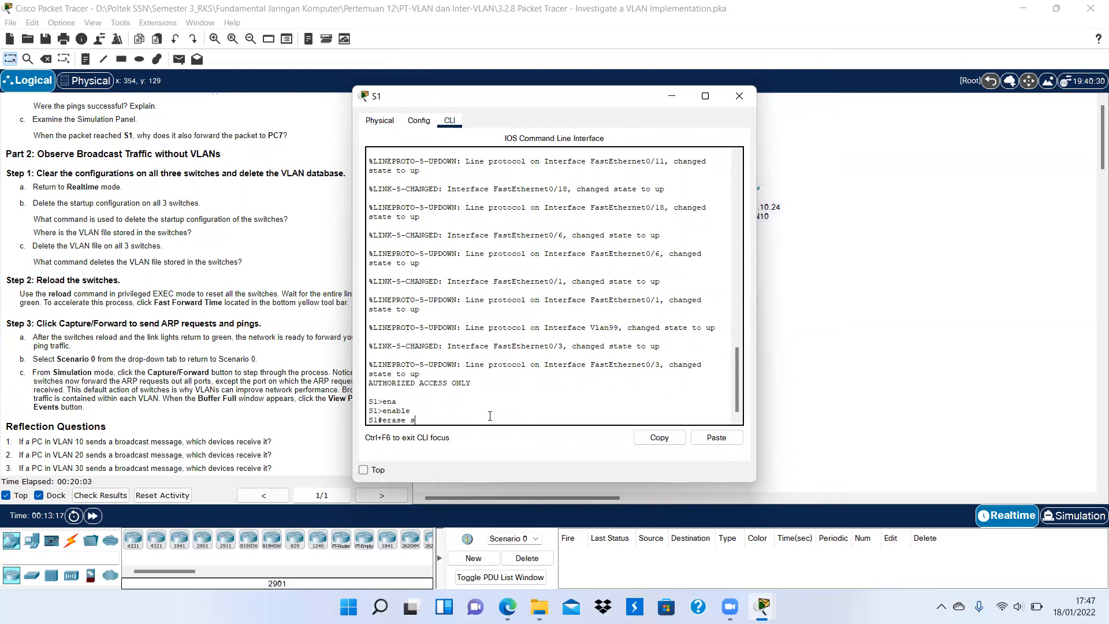
text( s)
key(Tab)
key(Return)
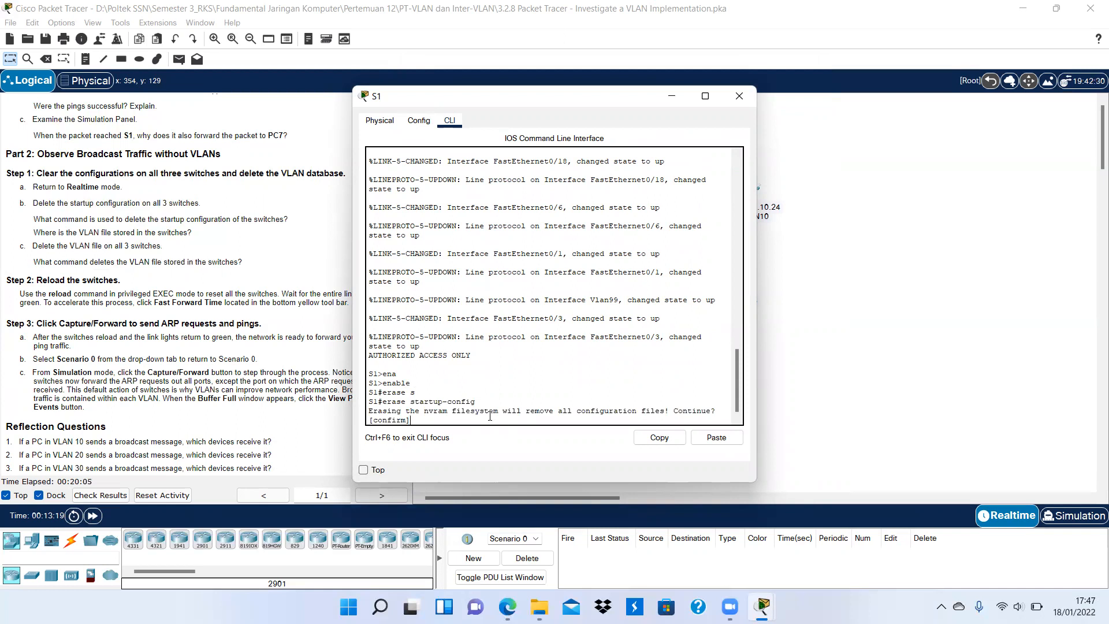
key(Return)
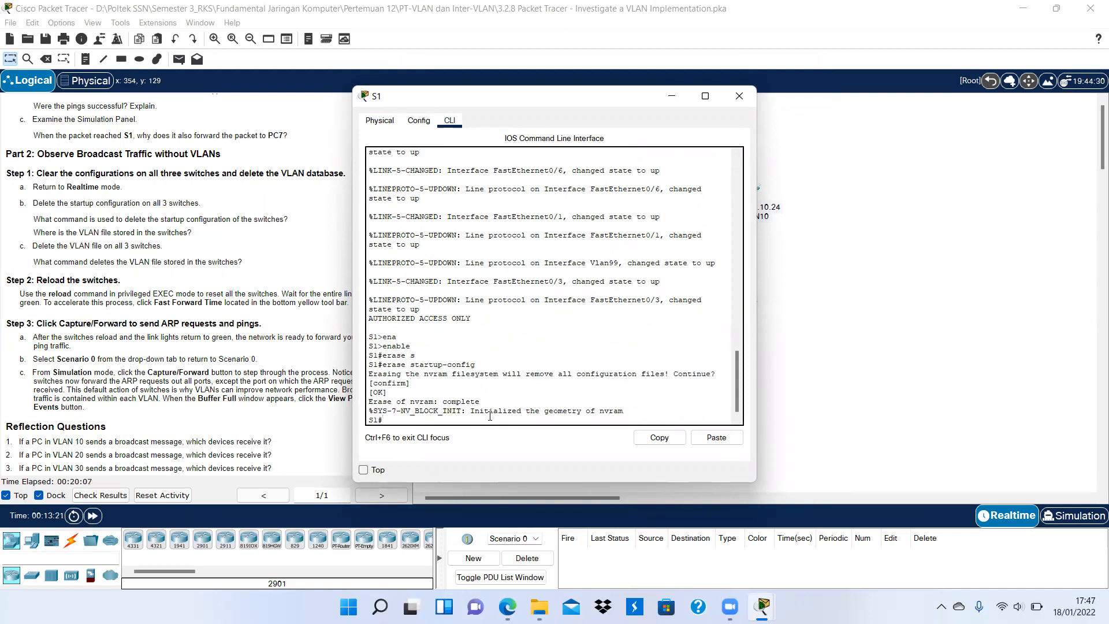
click(752, 96)
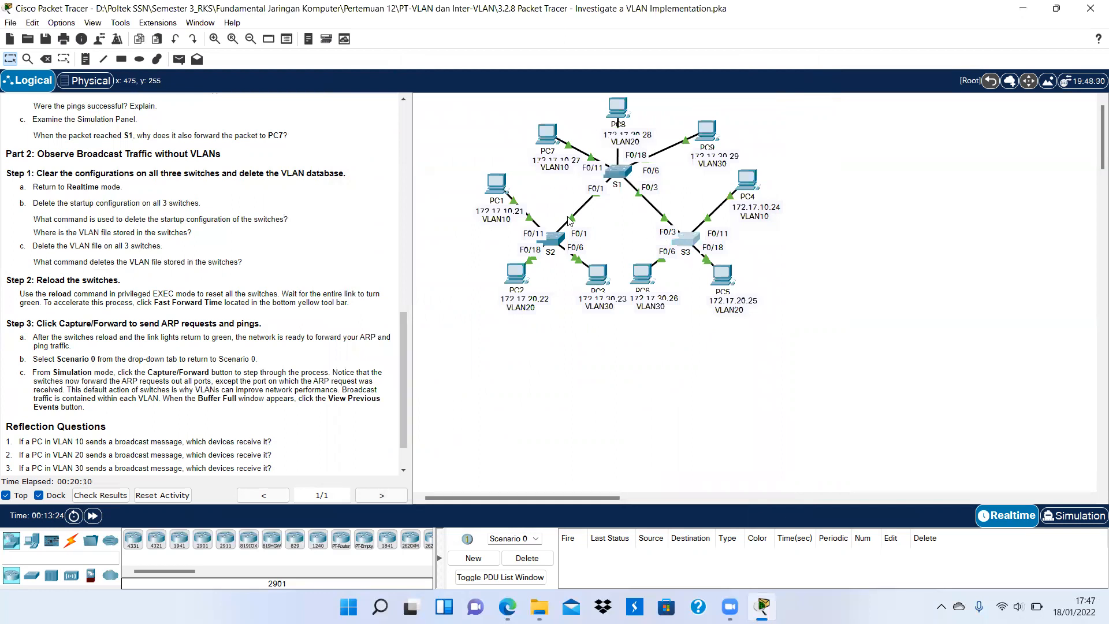
Run erase startup-config in the command line of switch S3 and confirm erasing its configuration files.
click(687, 244)
text(ena)
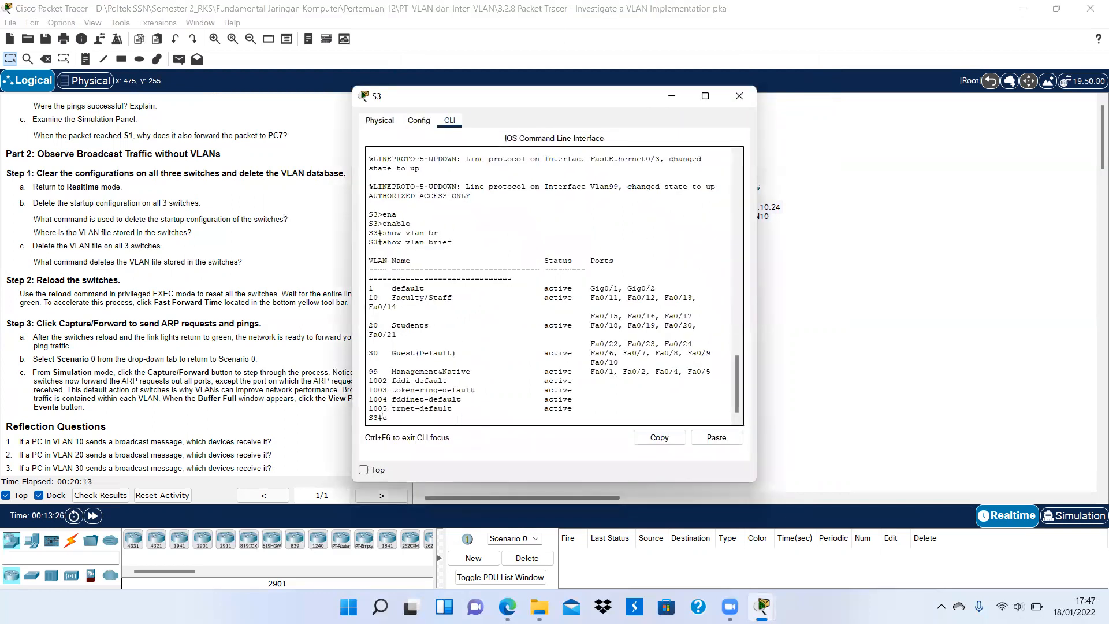
key(BackSpace)
key(BackSpace)
text(a)
key(Tab)
text(st)
key(Tab)
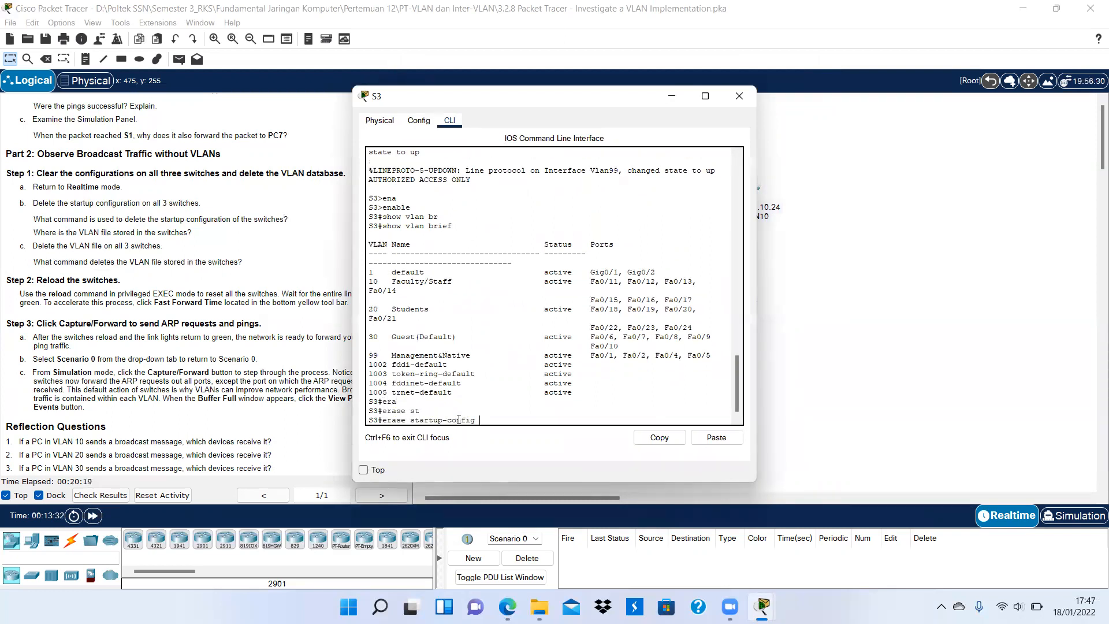
key(Return)
key(Return)
key(Return)
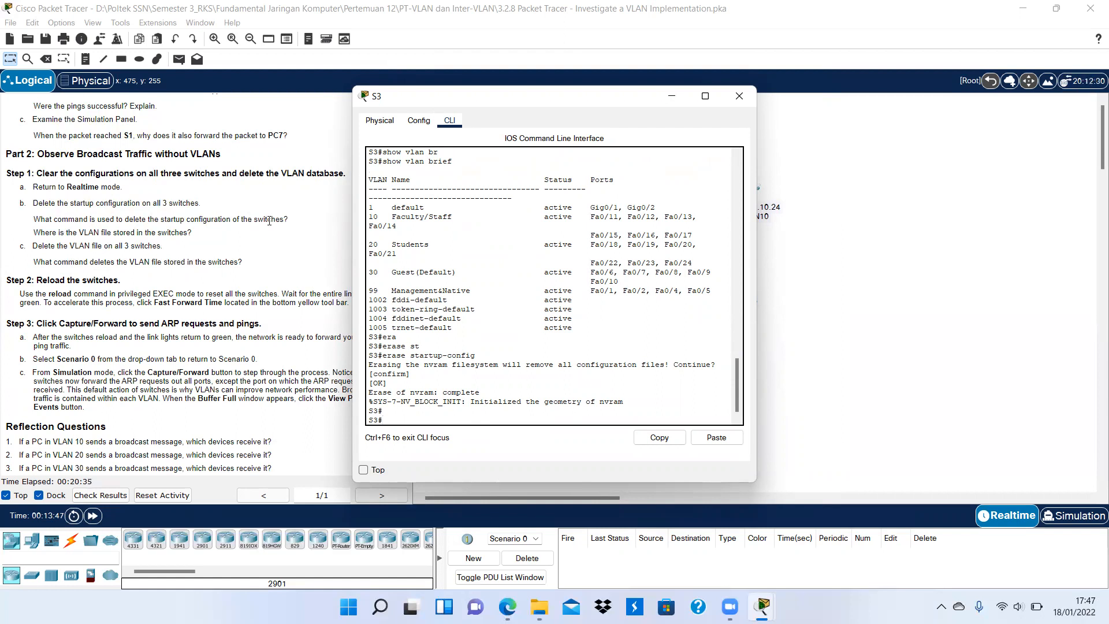
Highlight the erase startup-config command in S3, close its window, and open the command line of switch S2.
drag(382, 355, 481, 354)
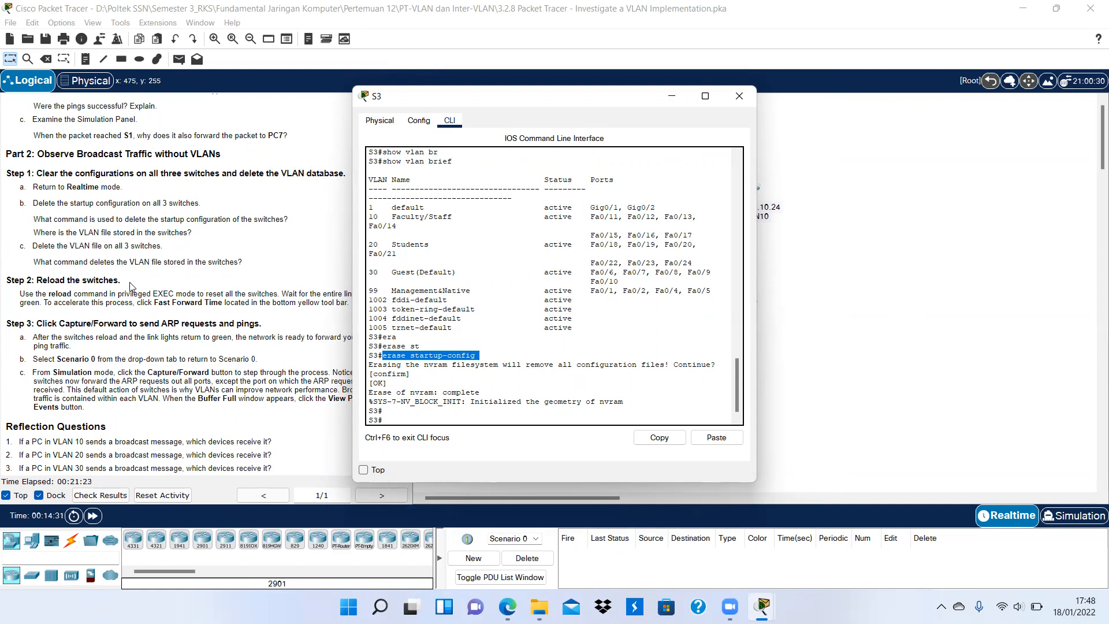
click(731, 97)
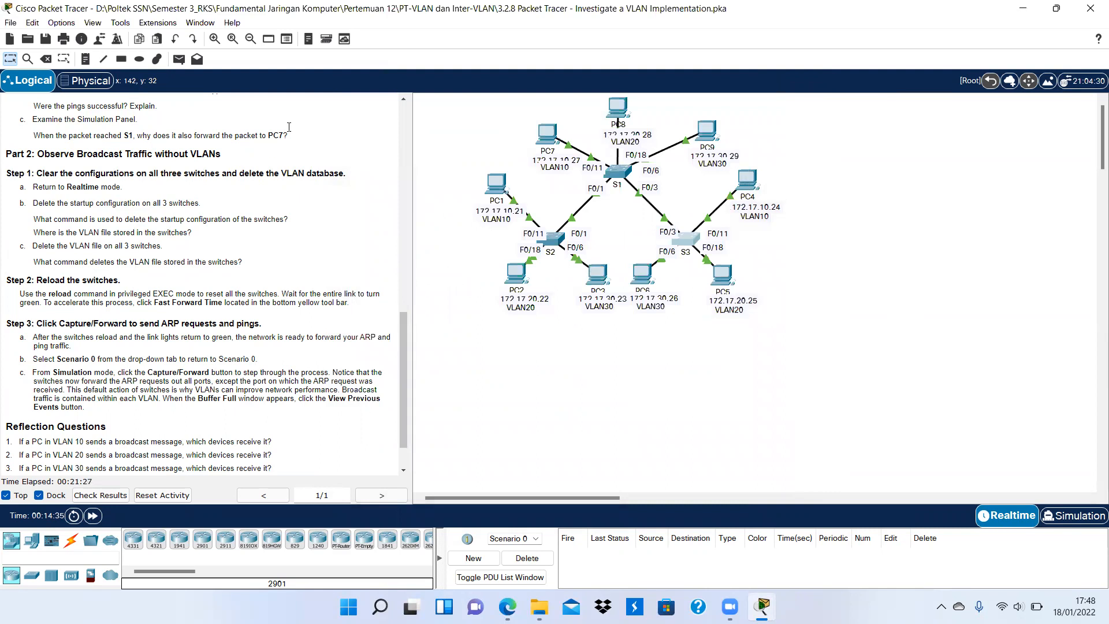
click(546, 240)
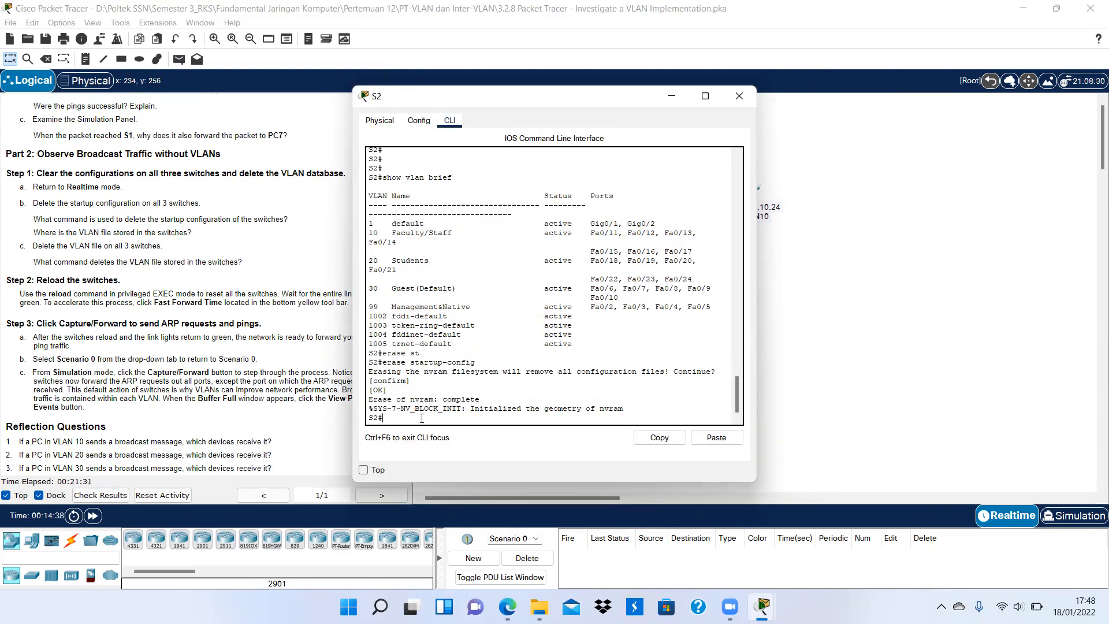
text(era)
key(Tab)
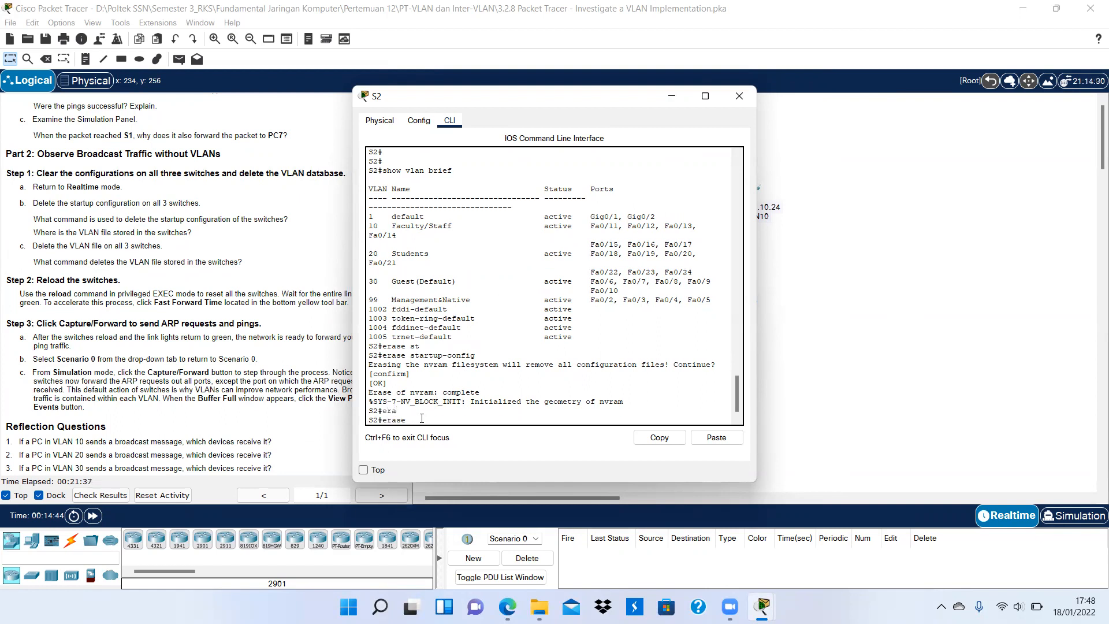
key(BackSpace)
key(BackSpace)
key(BackSpace)
key(BackSpace)
key(BackSpace)
key(BackSpace)
text(dele)
key(Tab)
text(v)
key(BackSpace)
key(BackSpace)
key(BackSpace)
key(BackSpace)
key(BackSpace)
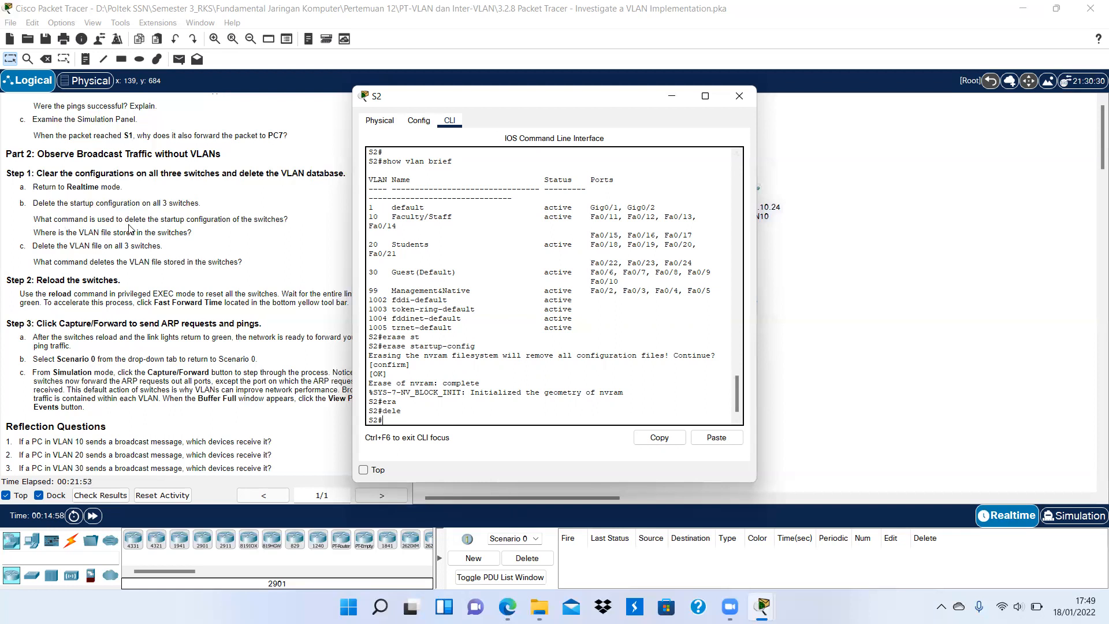
List the contents of S2's flash memory with show flash: and highlight the VLAN file name.
text(show fl)
key(Tab)
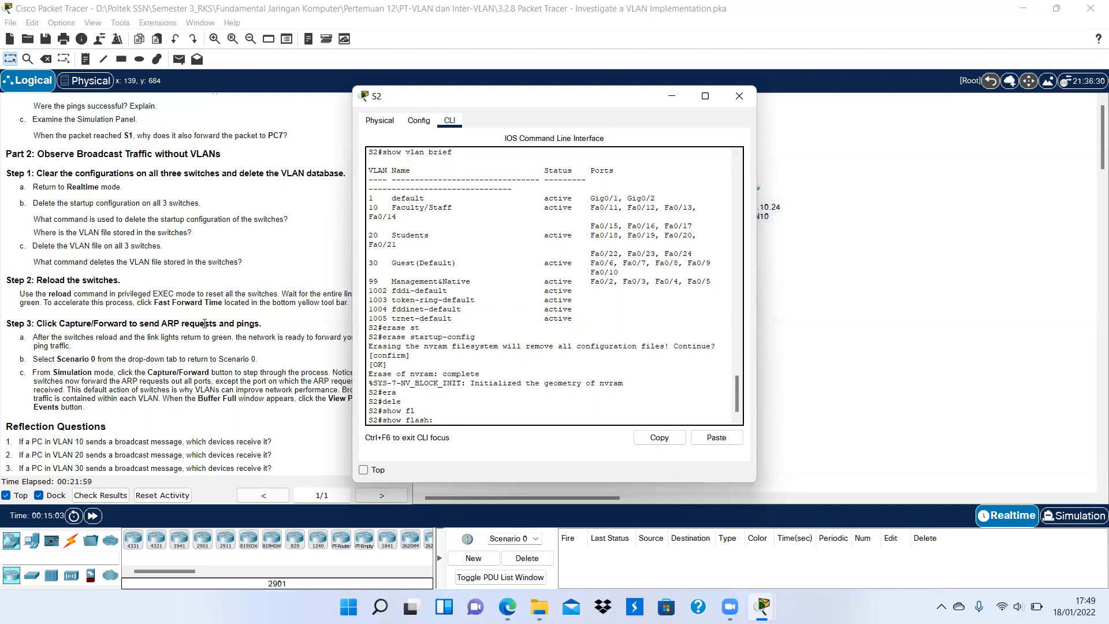
key(Return)
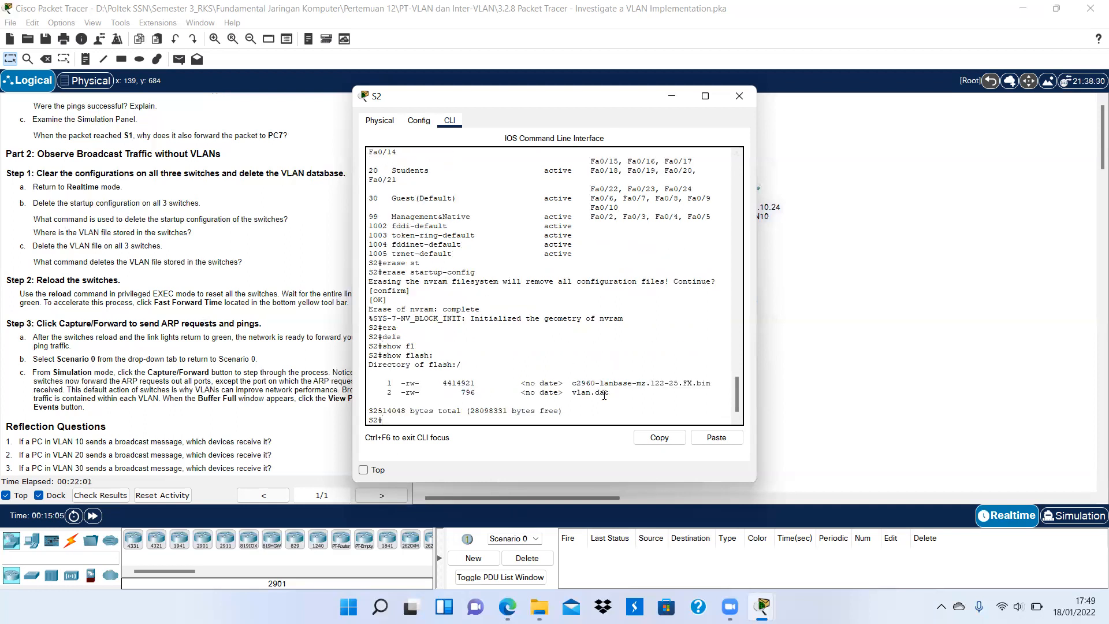
drag(613, 392, 573, 393)
click(426, 420)
Delete vlan.dat from the flash of switch S2, confirm the file name and deletion, and close the switch window.
text(dele)
key(Tab)
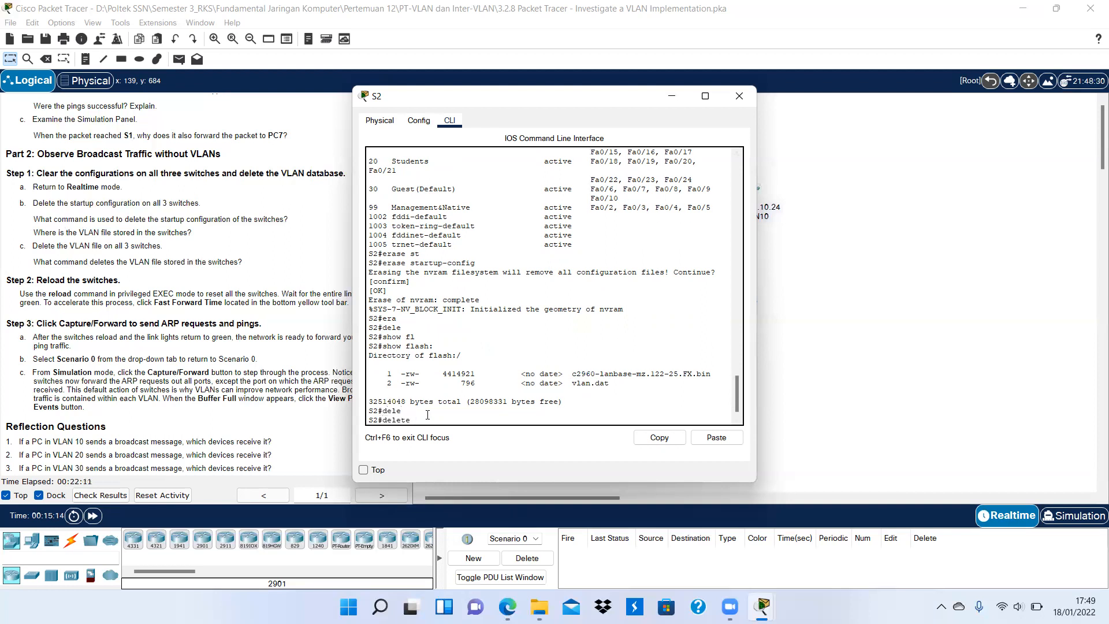
text(vlan.dat)
key(Return)
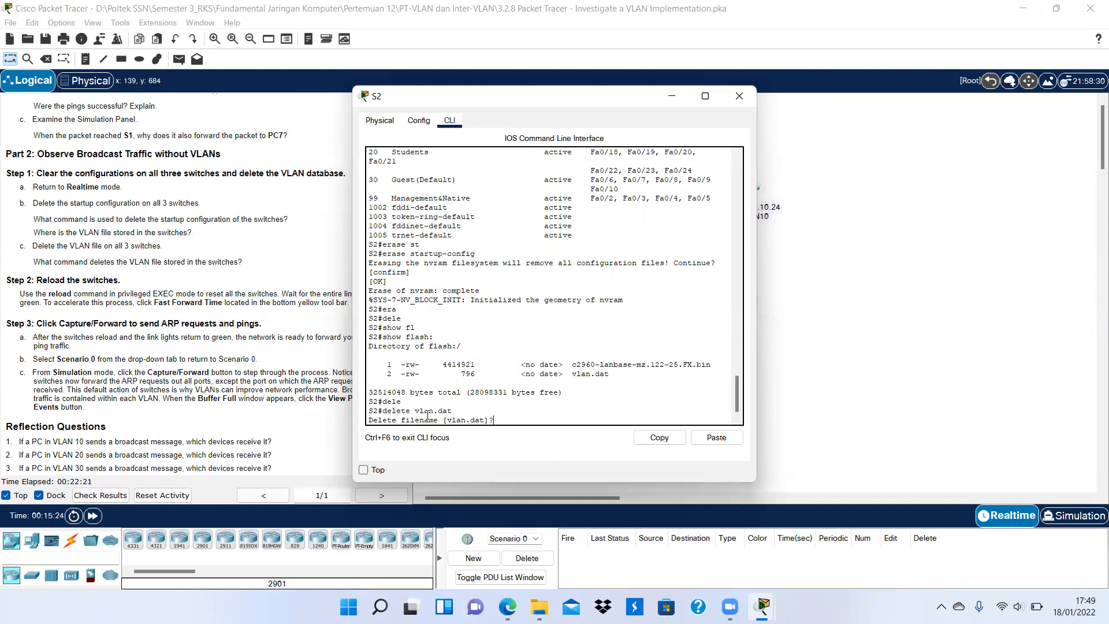
key(Return)
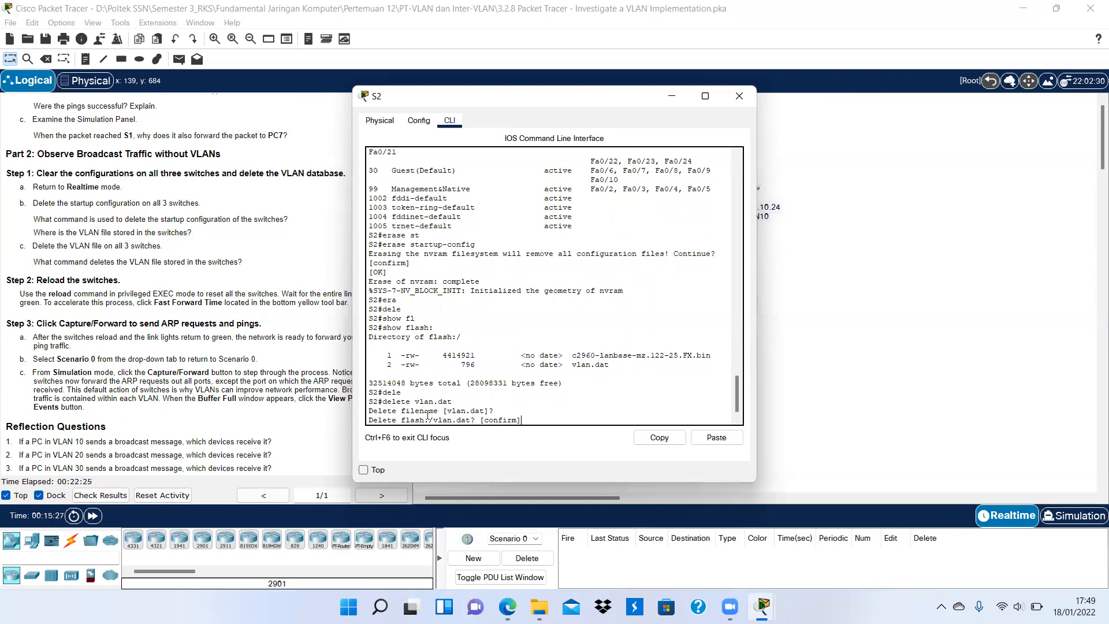
key(Return)
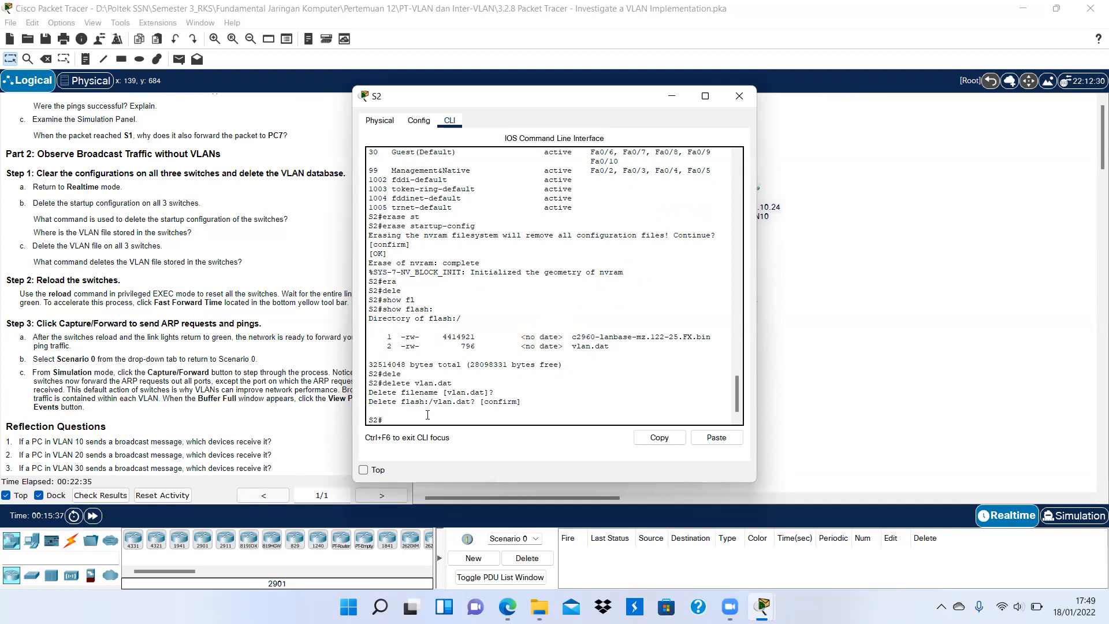
click(744, 96)
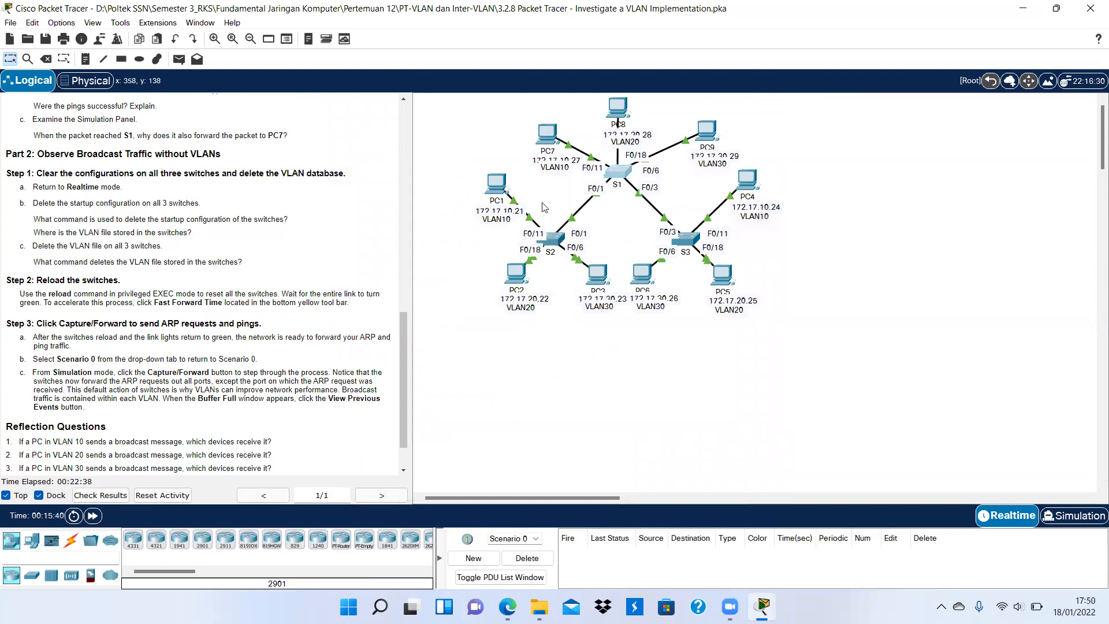
Delete vlan.dat from the flash of switch S1, confirm the file name and deletion, and close the switch window.
click(617, 171)
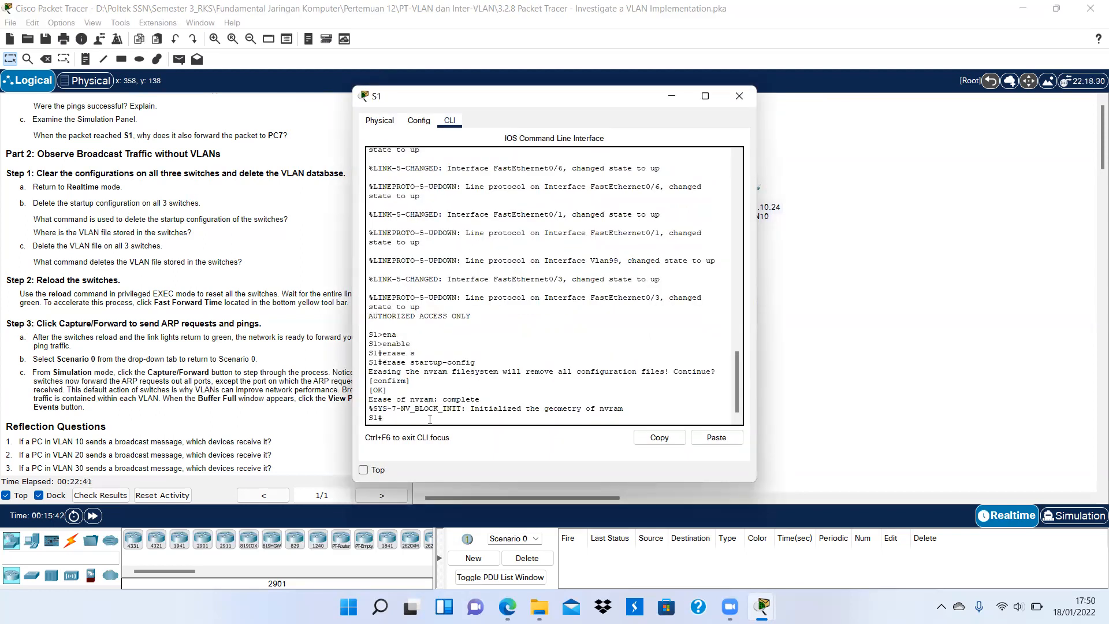
text(del)
key(Tab)
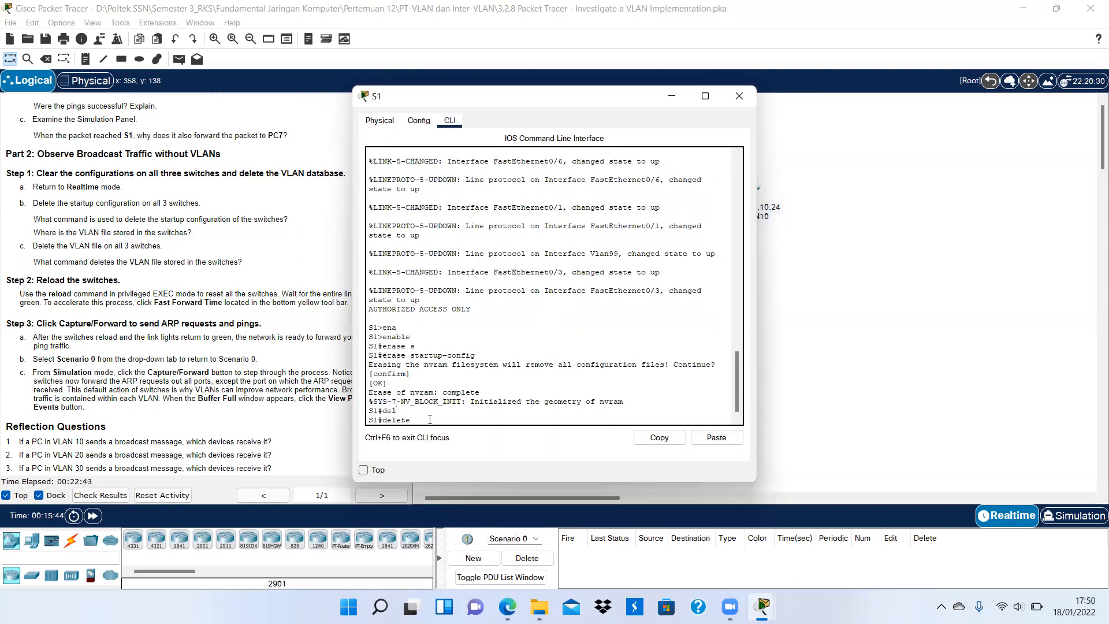
text(vlan.dat)
key(Return)
key(Return)
key(Return)
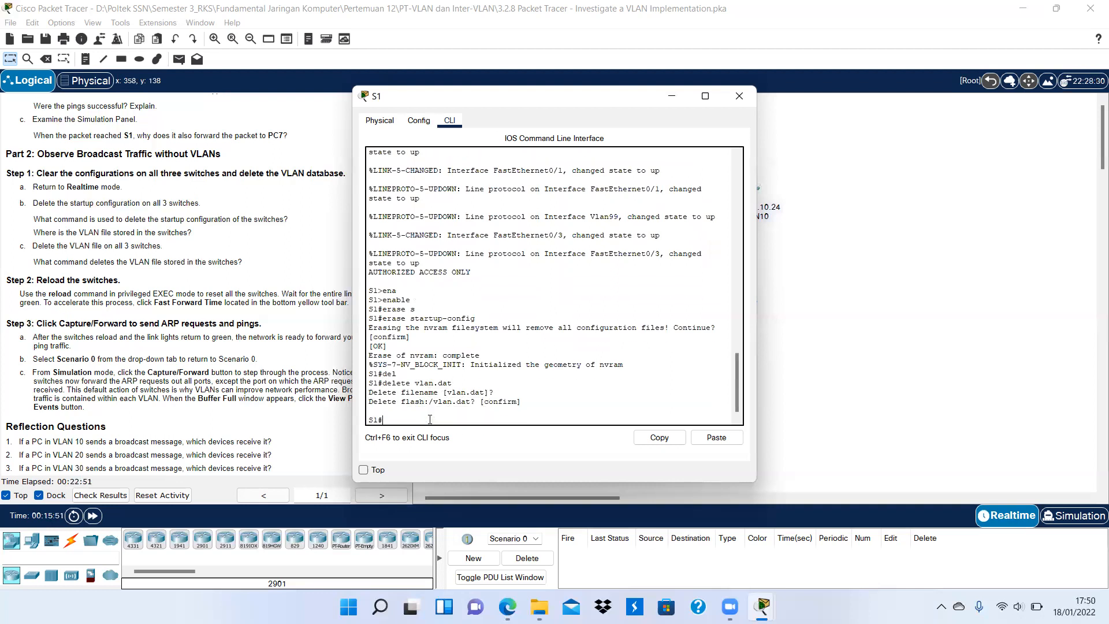
click(739, 96)
Delete vlan.dat from the flash of switch S3, confirm the file name and deletion, and close the switch window.
click(687, 239)
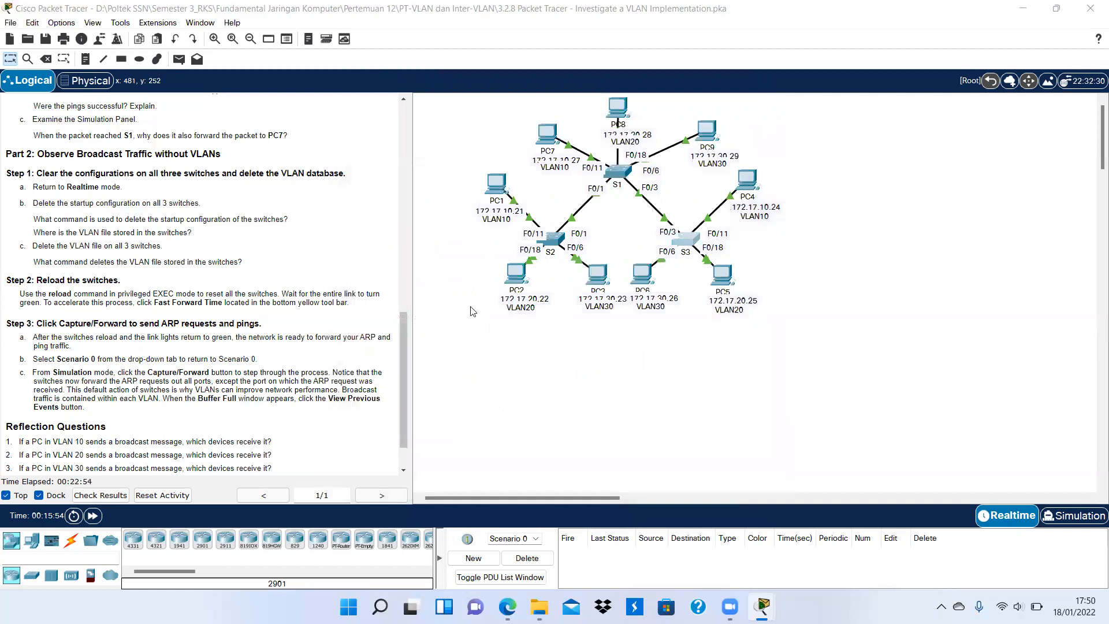
text(de)
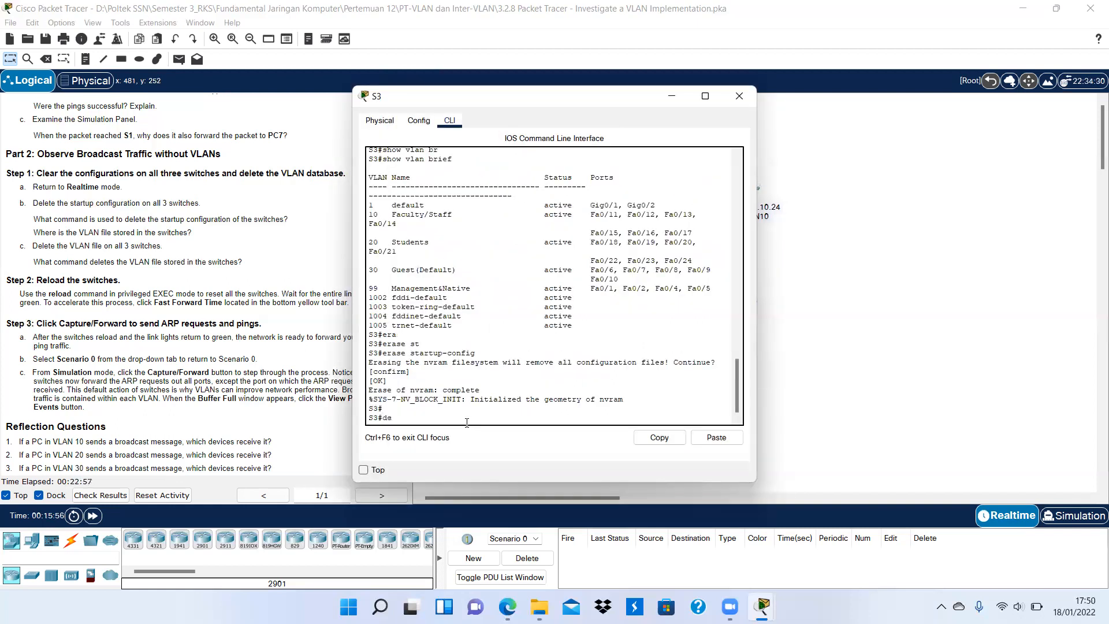
text(l)
key(Tab)
text(vlan.dat)
key(Return)
key(Return)
key(Return)
key(Return)
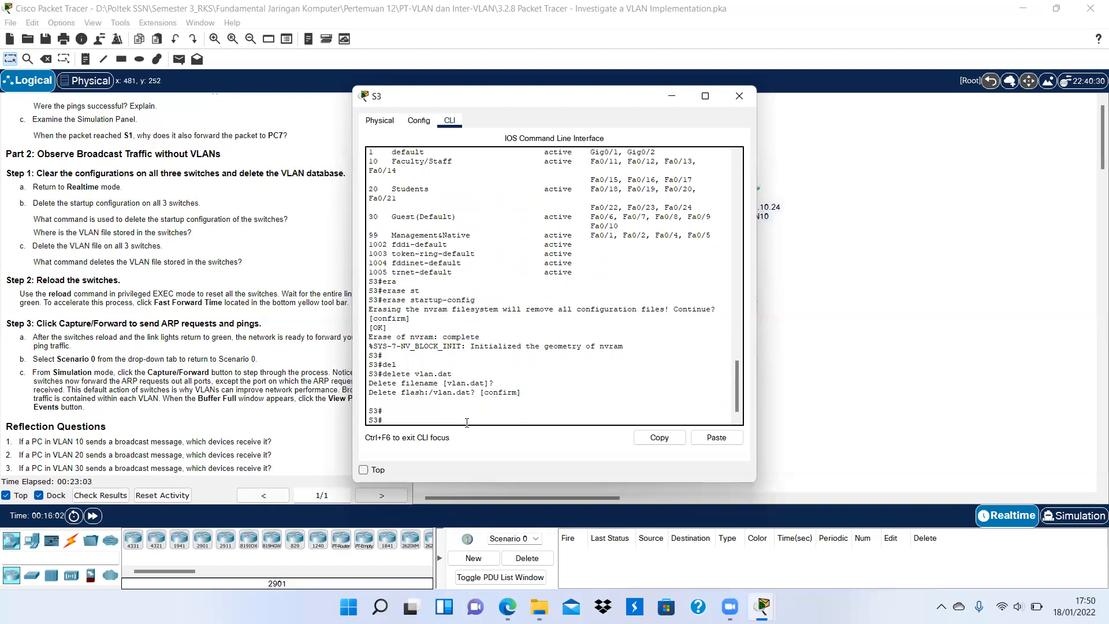
click(736, 103)
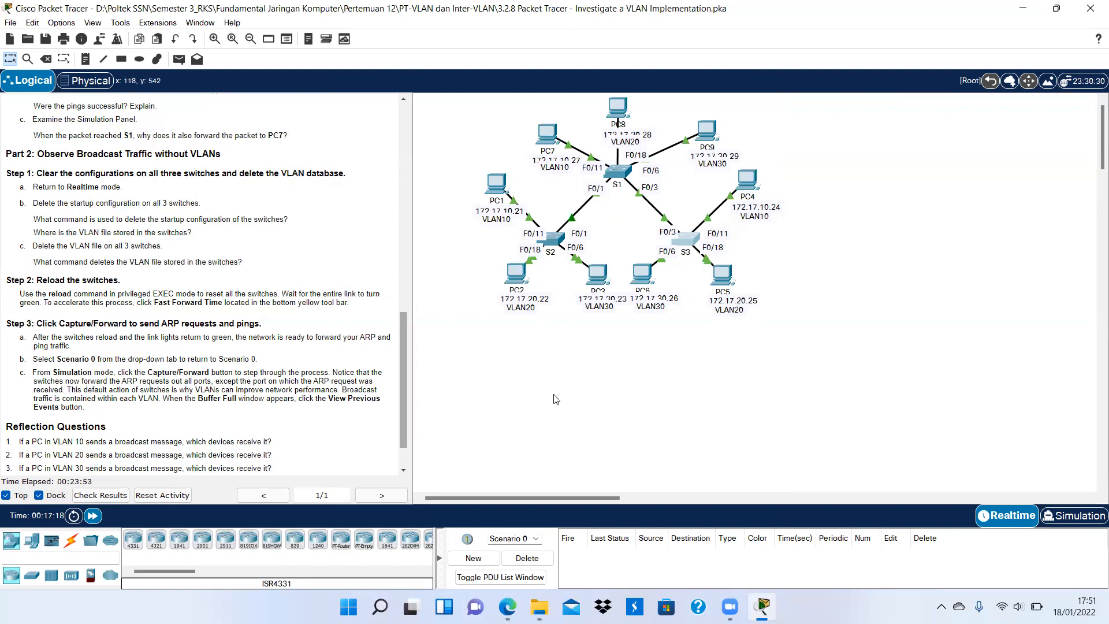
Restart switch S2 with the reload command, confirm it, bring up the prompt after booting, and close the switch window.
click(552, 235)
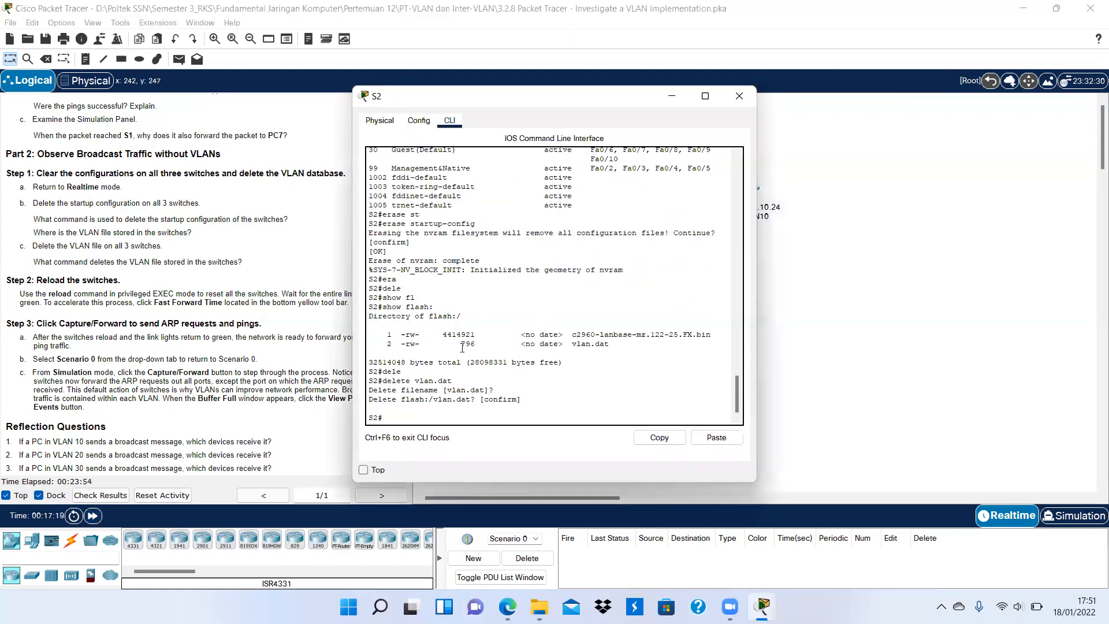
text(reload)
key(Return)
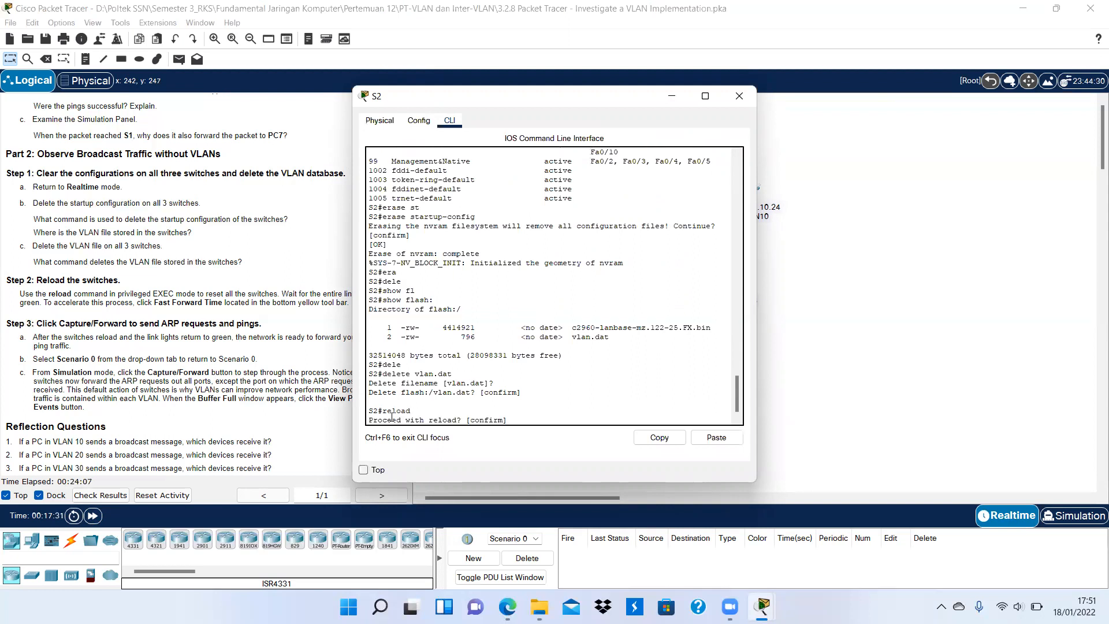
key(Return)
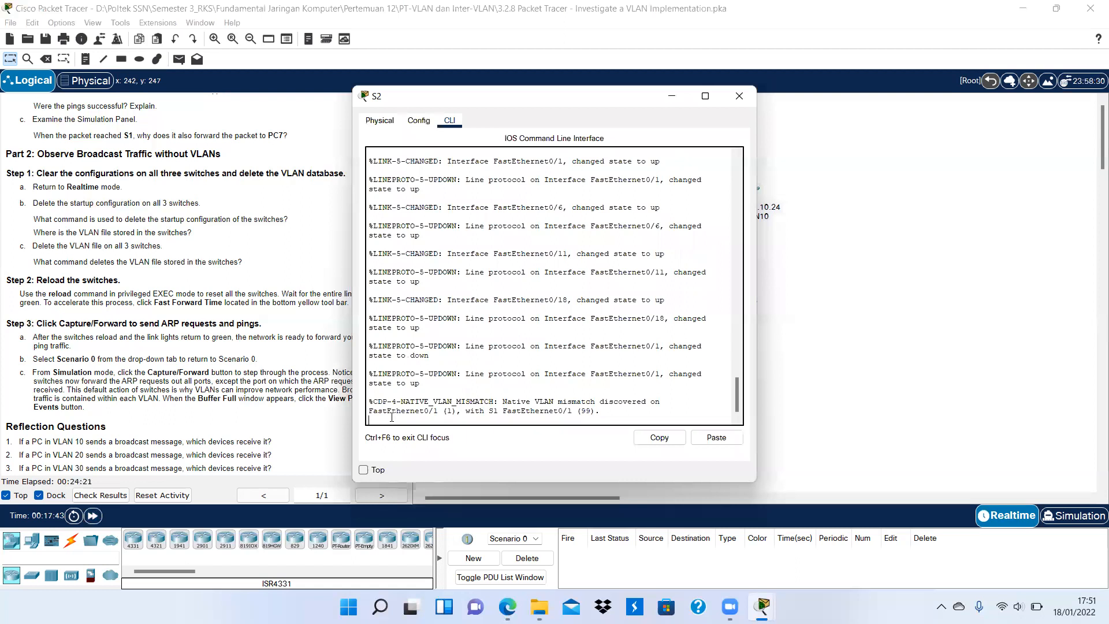
key(Return)
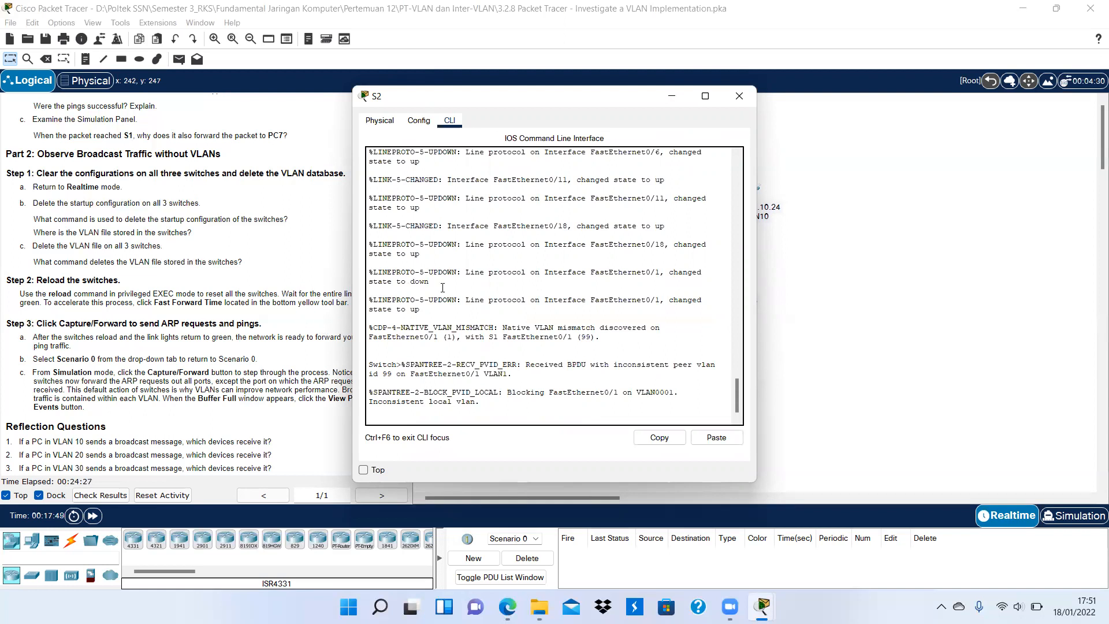
click(746, 91)
Restart switch S3 with the reload command, confirm it, and bring up the prompt after booting.
click(688, 242)
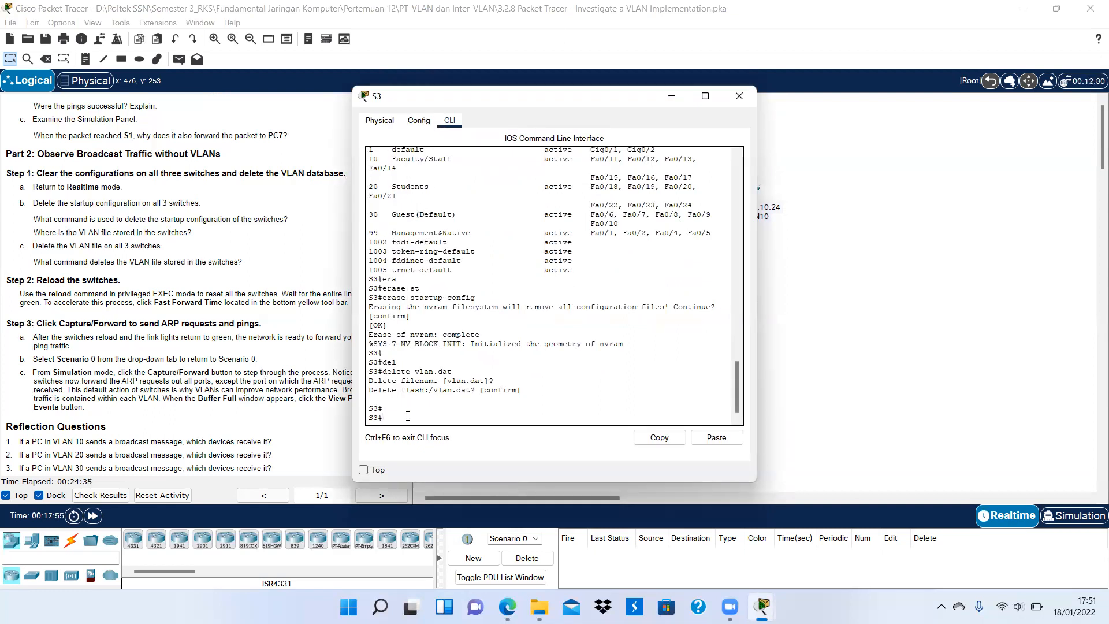
text(reload)
key(Return)
key(Return)
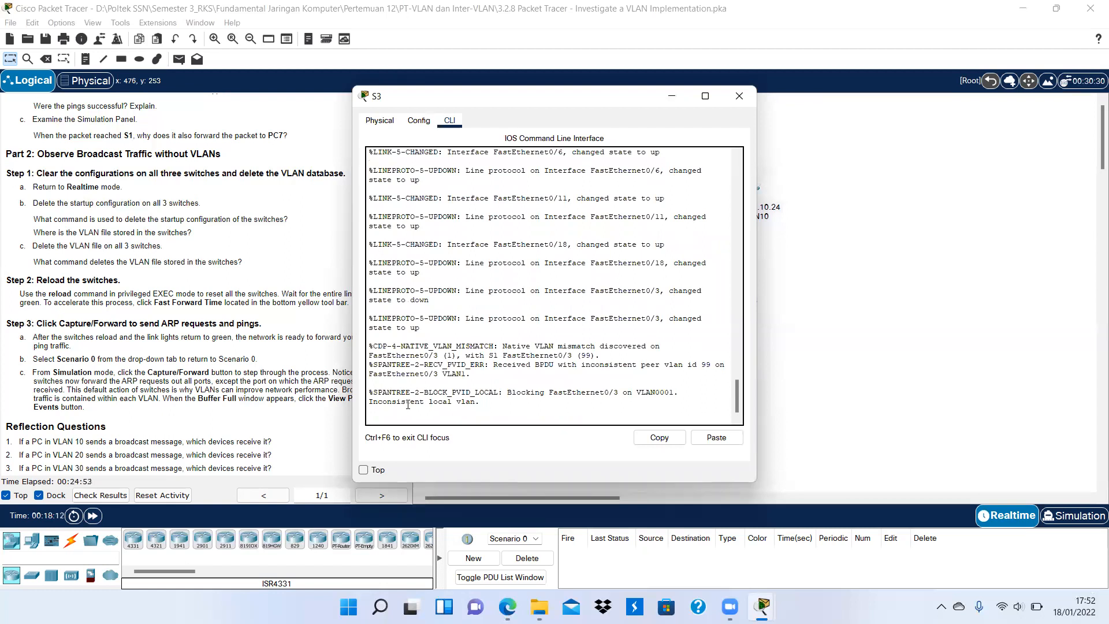
key(Return)
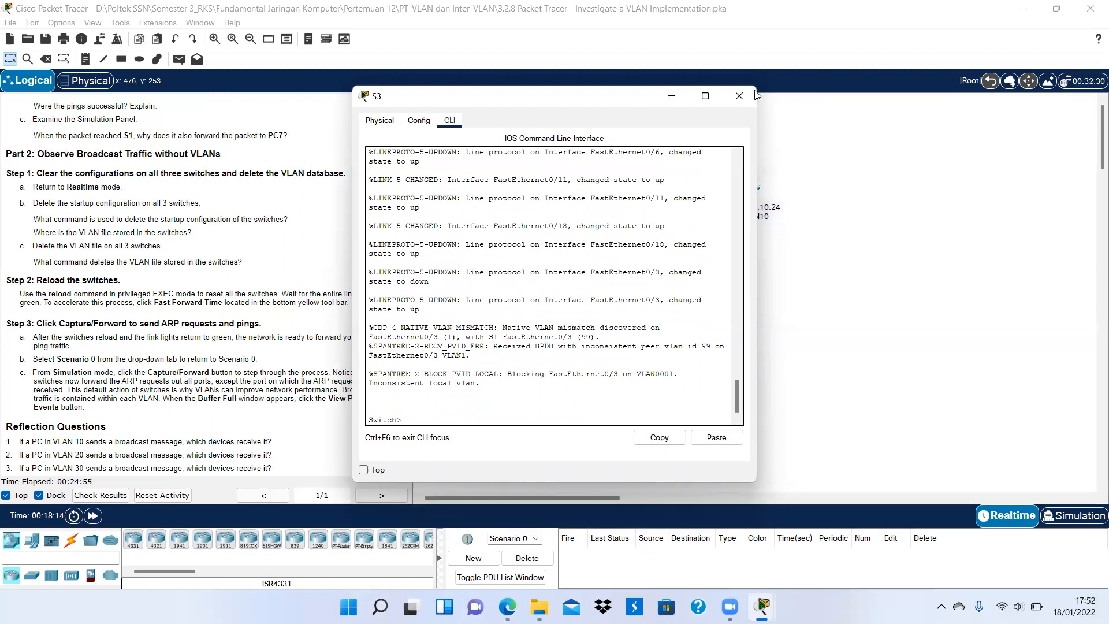
Close the S3 window, restart switch S1 with the reload command, confirm it, bring up the prompt after booting, and close its window.
click(738, 96)
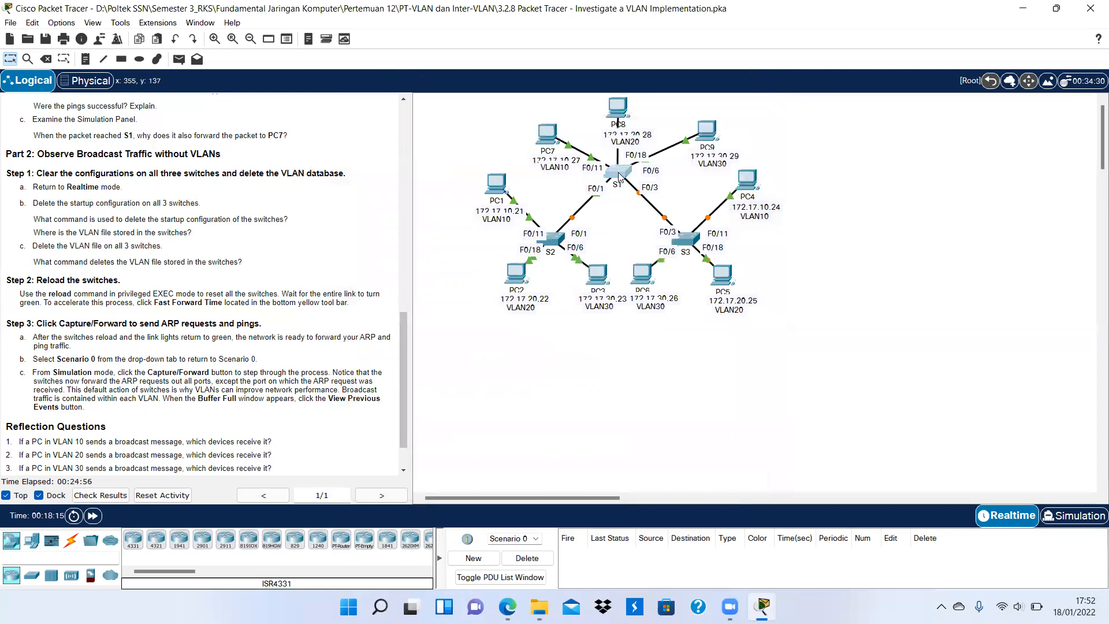
click(618, 174)
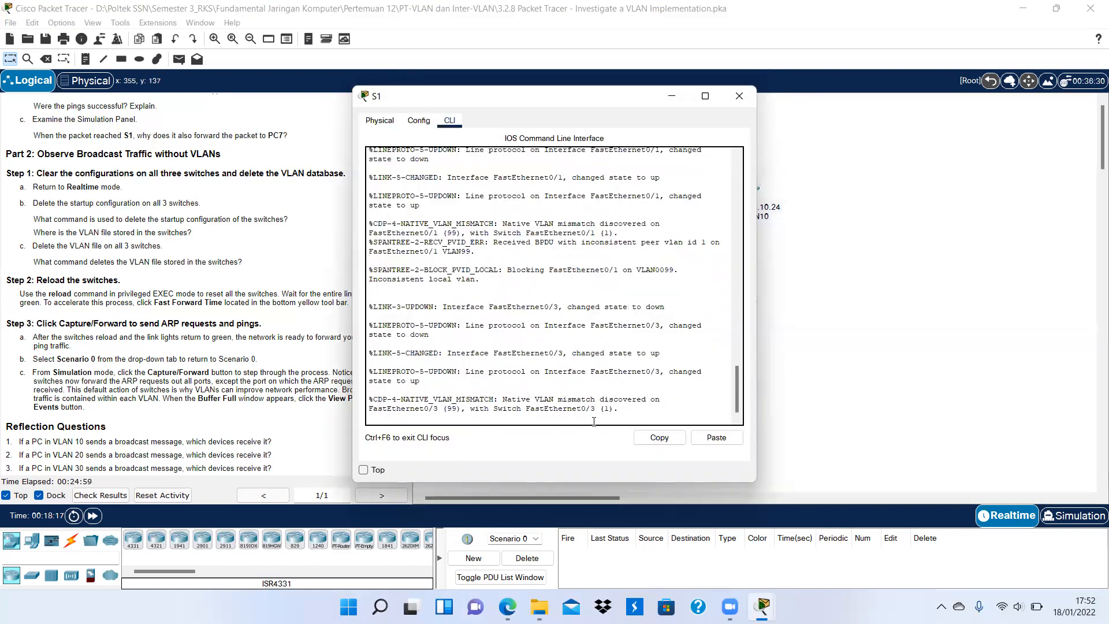
key(Return)
text(reload)
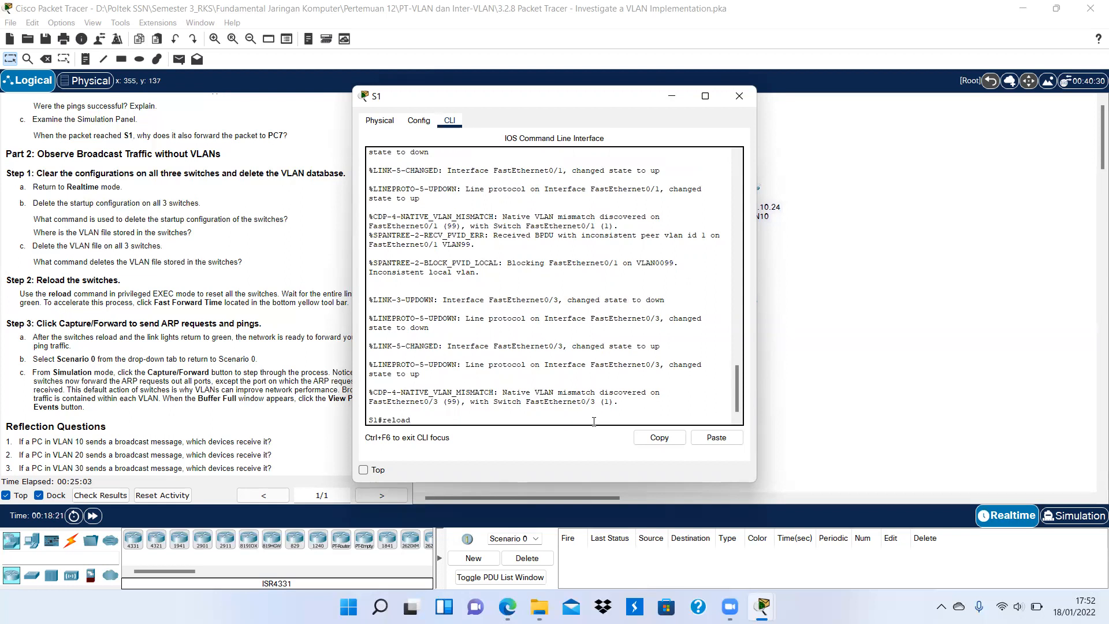
key(Return)
key(Return)
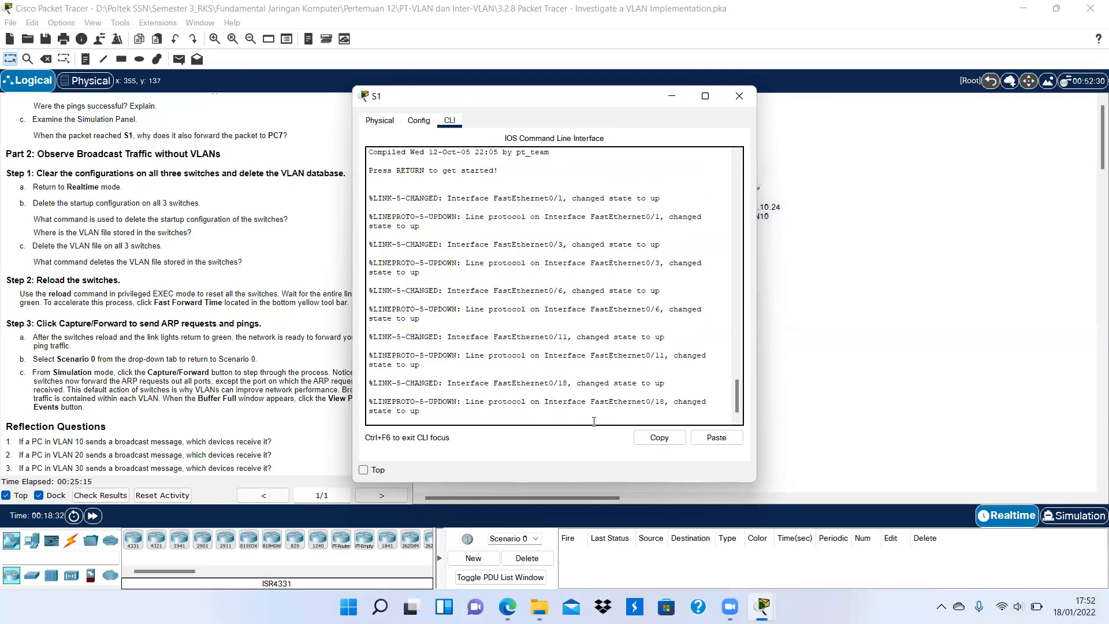
key(Return)
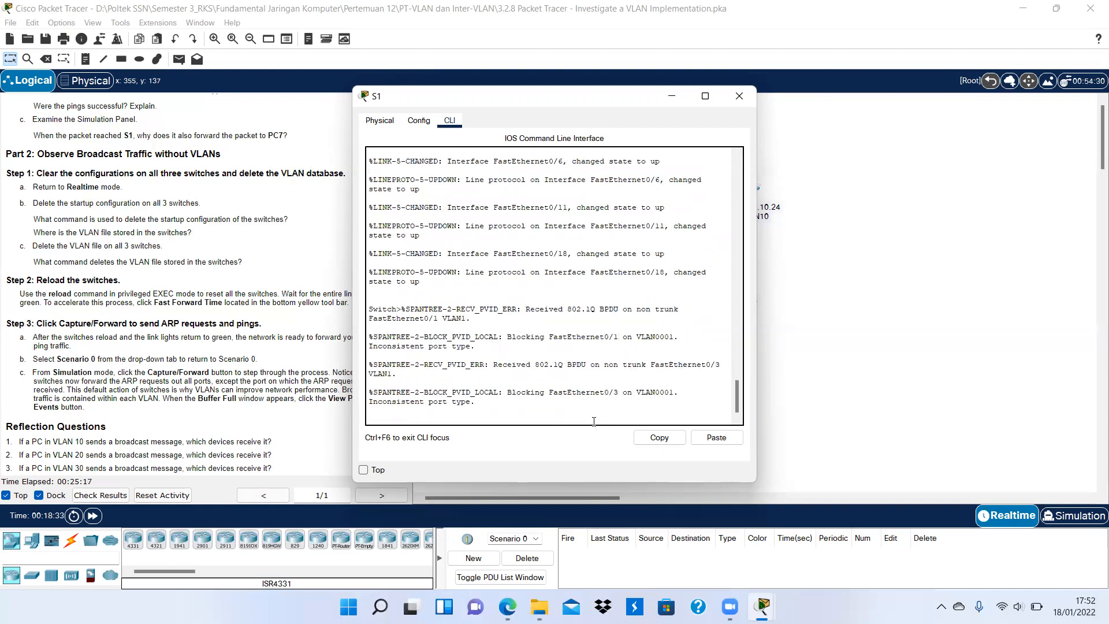
key(Return)
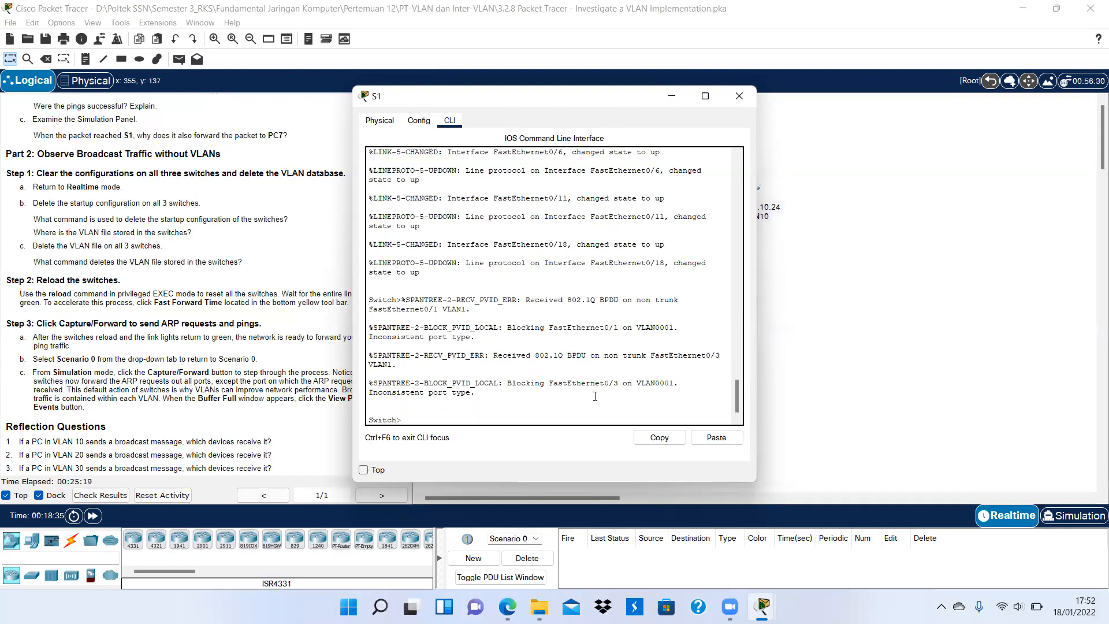
click(734, 101)
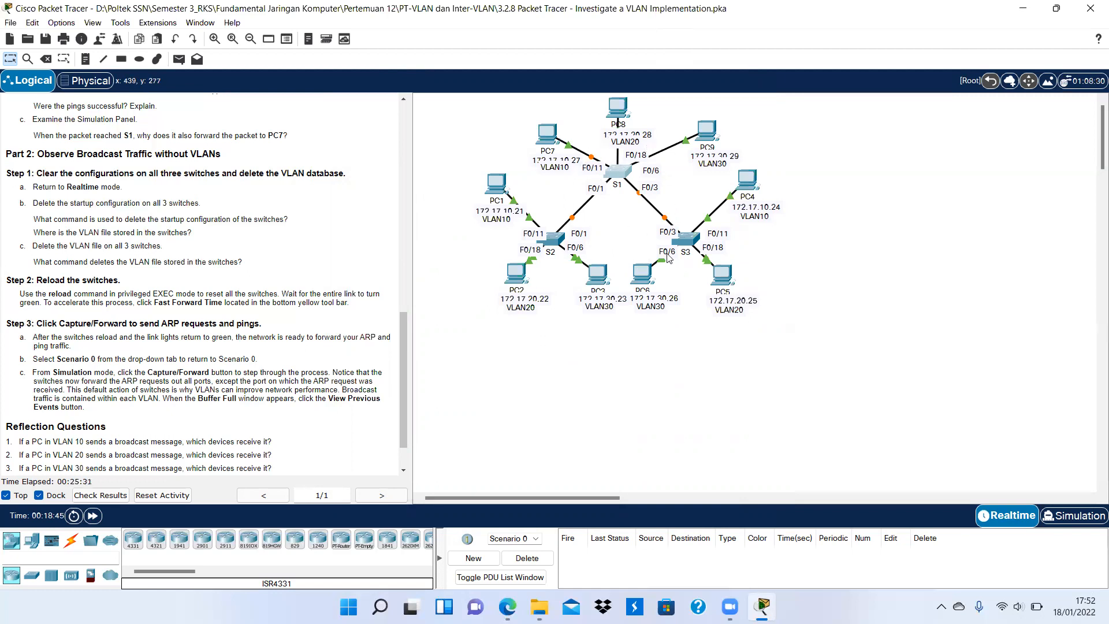
Fast-forward the network time several times to speed up the link lights turning green after the reloads.
scroll(282, 196, down, 1)
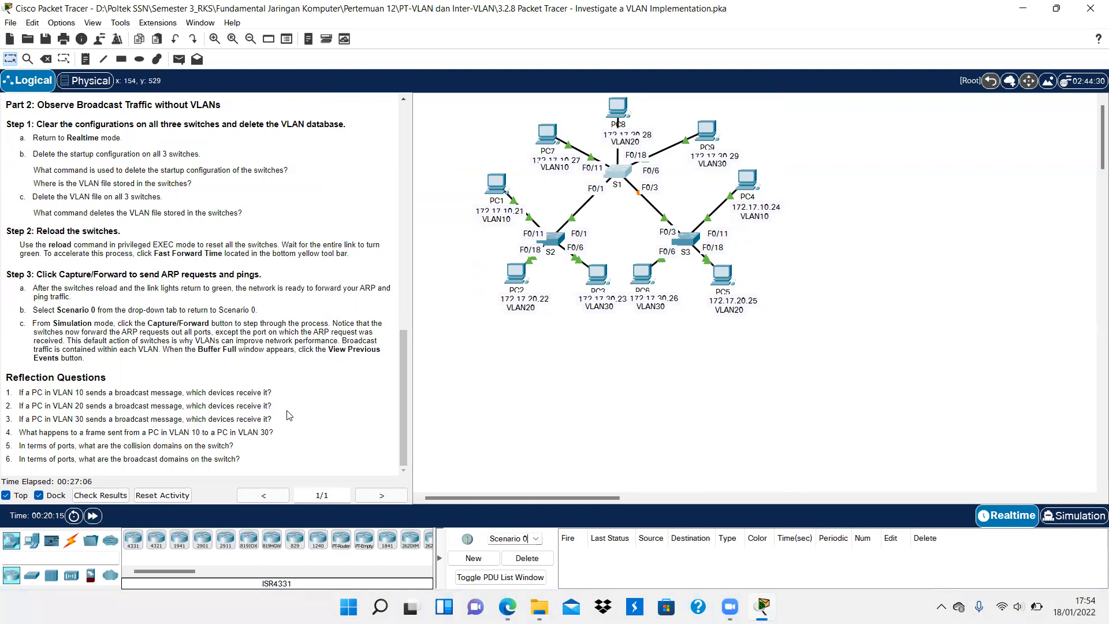
click(93, 515)
click(93, 515)
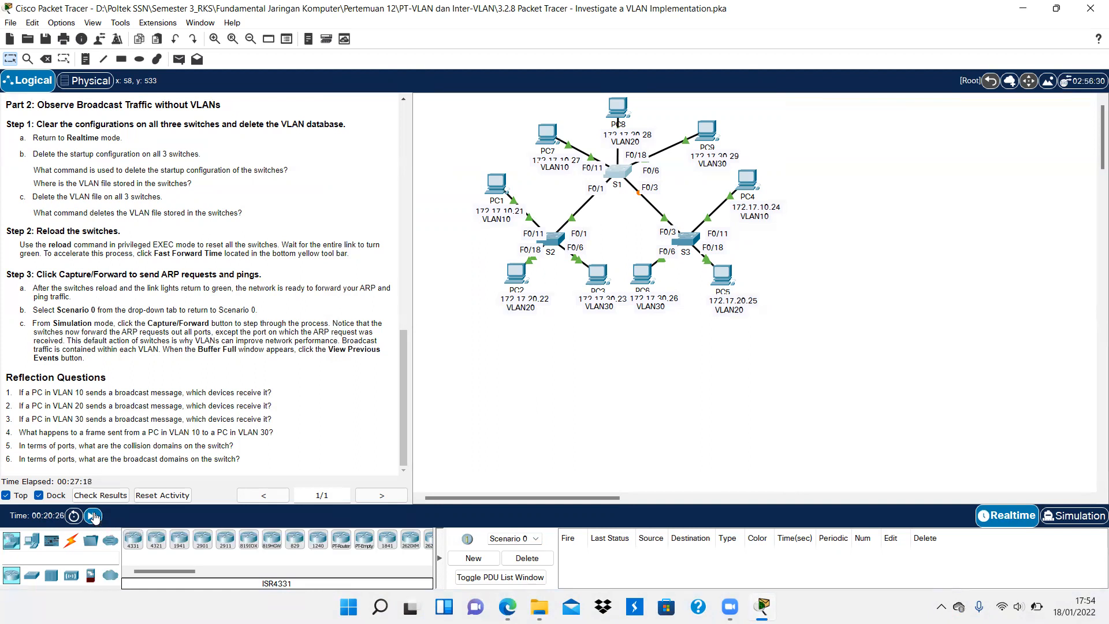
click(93, 515)
click(93, 516)
click(181, 63)
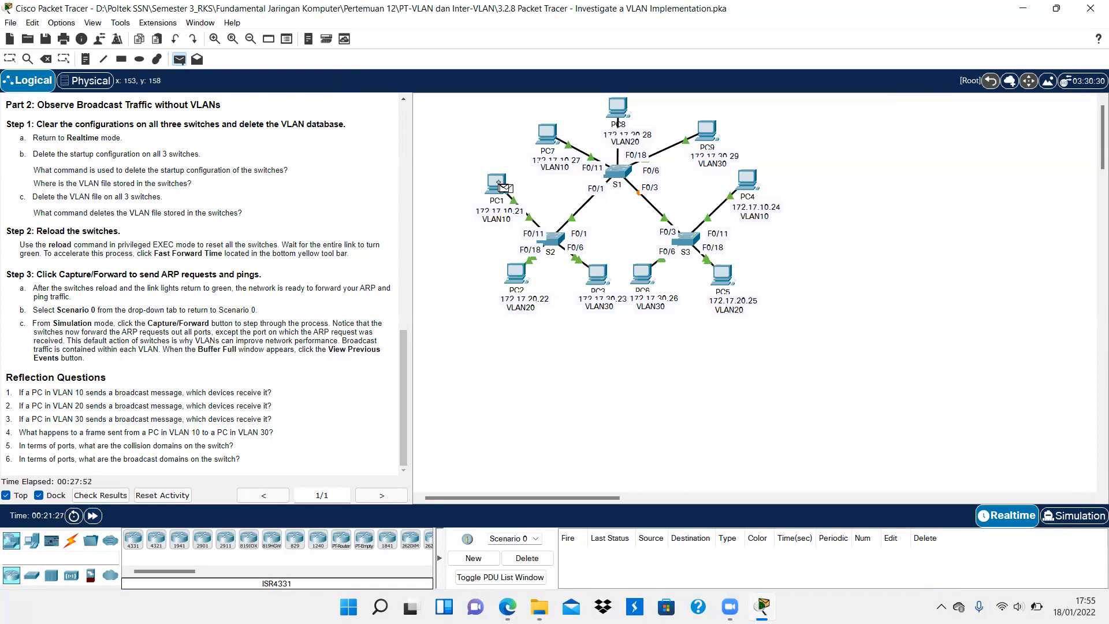
mouse_move(497, 177)
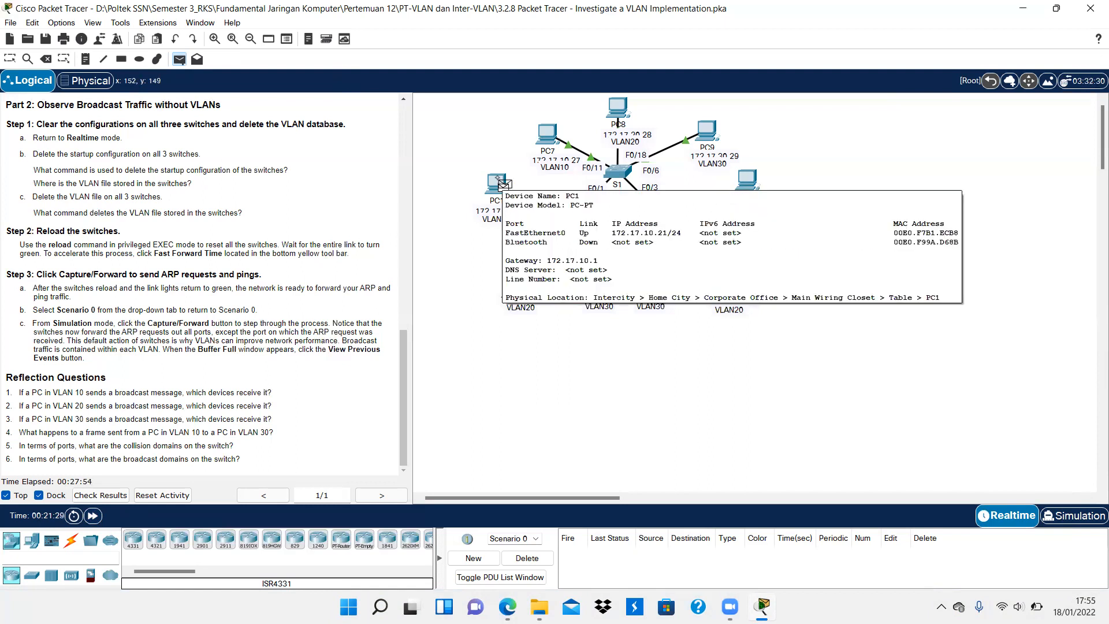
click(497, 180)
click(498, 180)
Add a simple PDU from PC1 to PC4 while in Realtime mode.
click(179, 60)
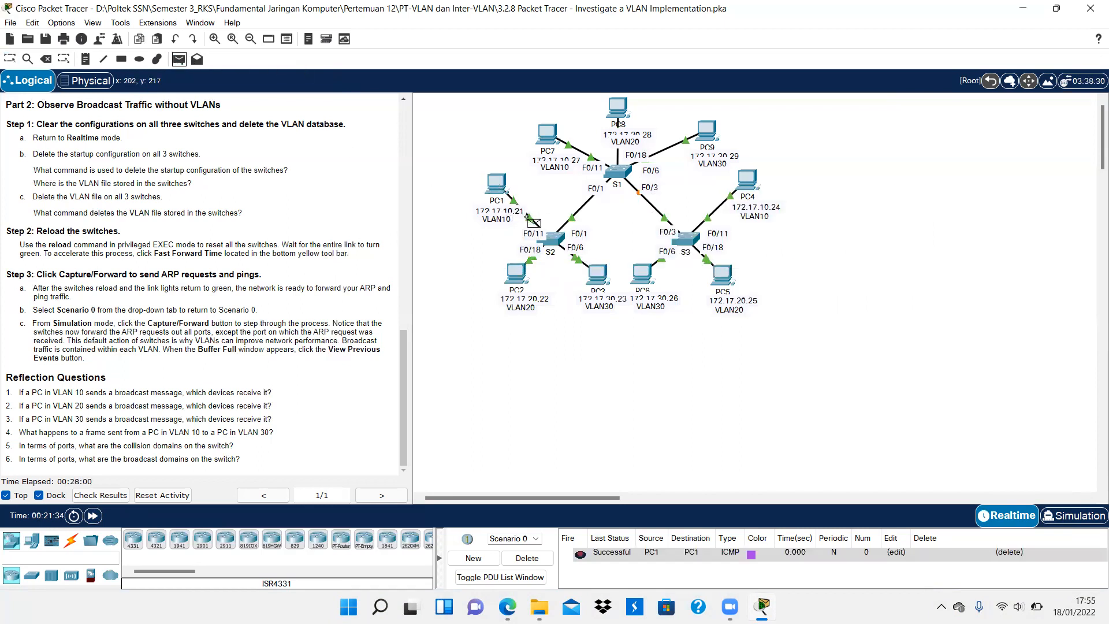
click(497, 183)
scroll(380, 223, up, 10)
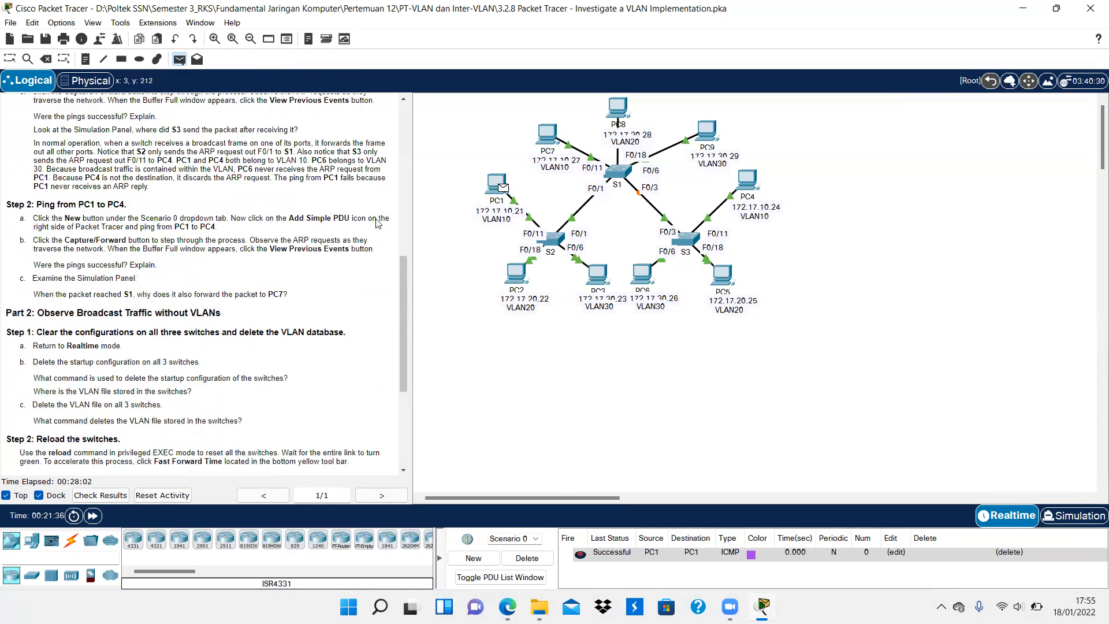
scroll(376, 223, down, 5)
scroll(376, 223, up, 3)
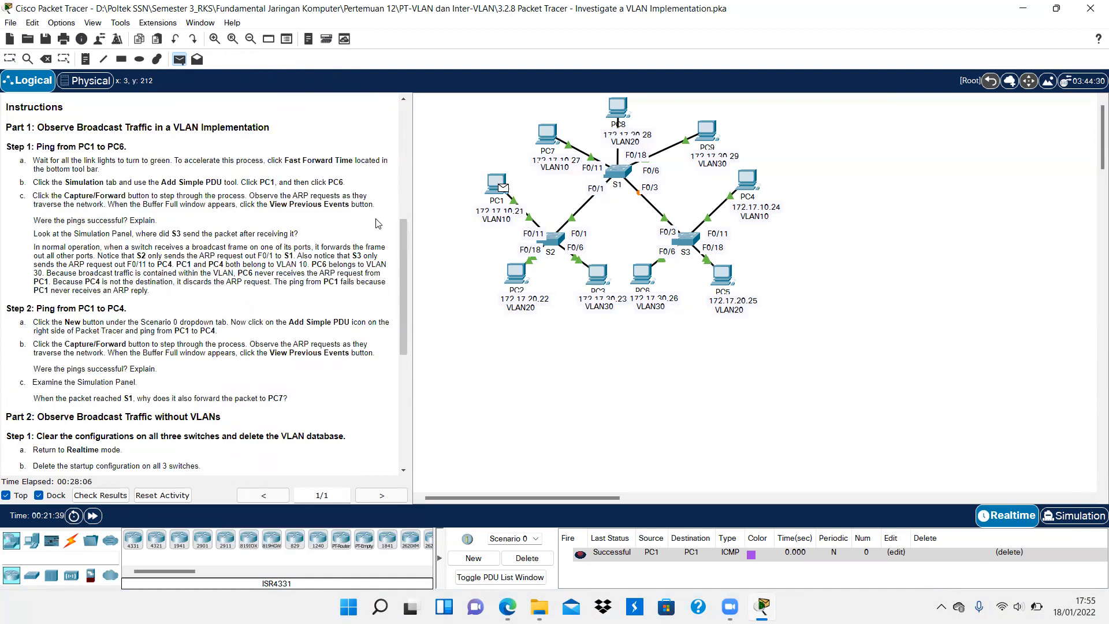
scroll(377, 223, down, 9)
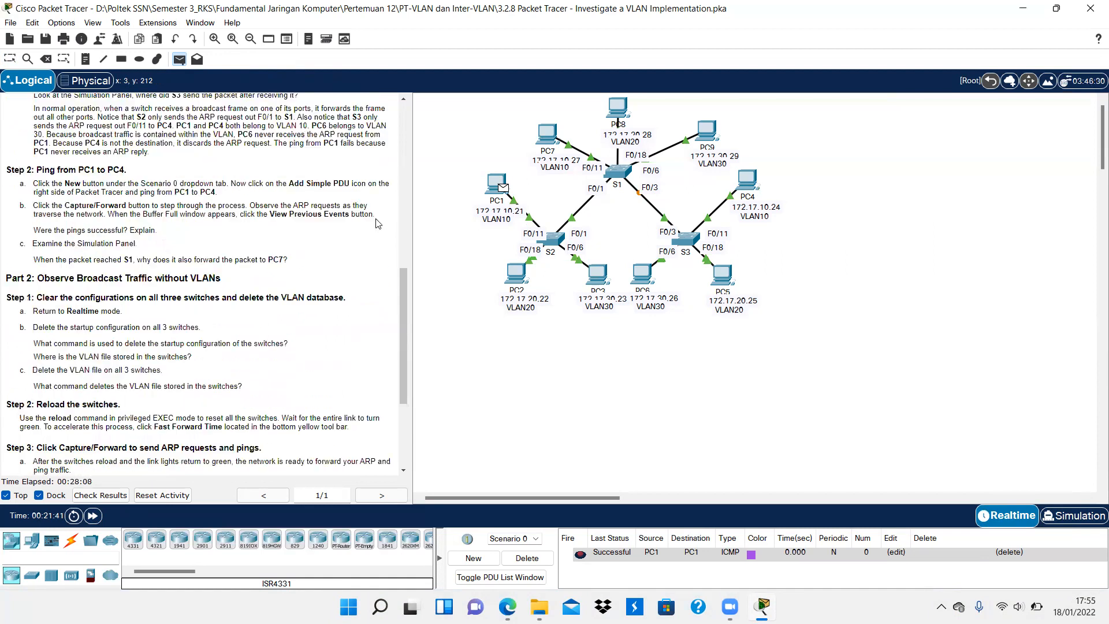
click(747, 179)
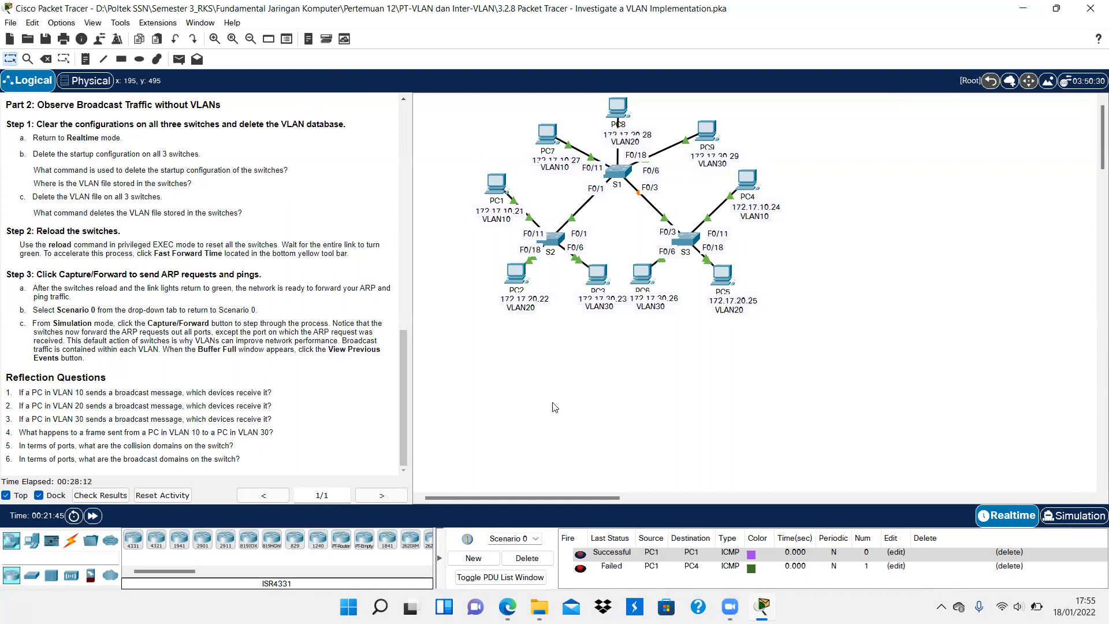
Switch to Simulation mode, delete Scenario 0 to clear its PDUs, and show the simulation event list.
click(1060, 515)
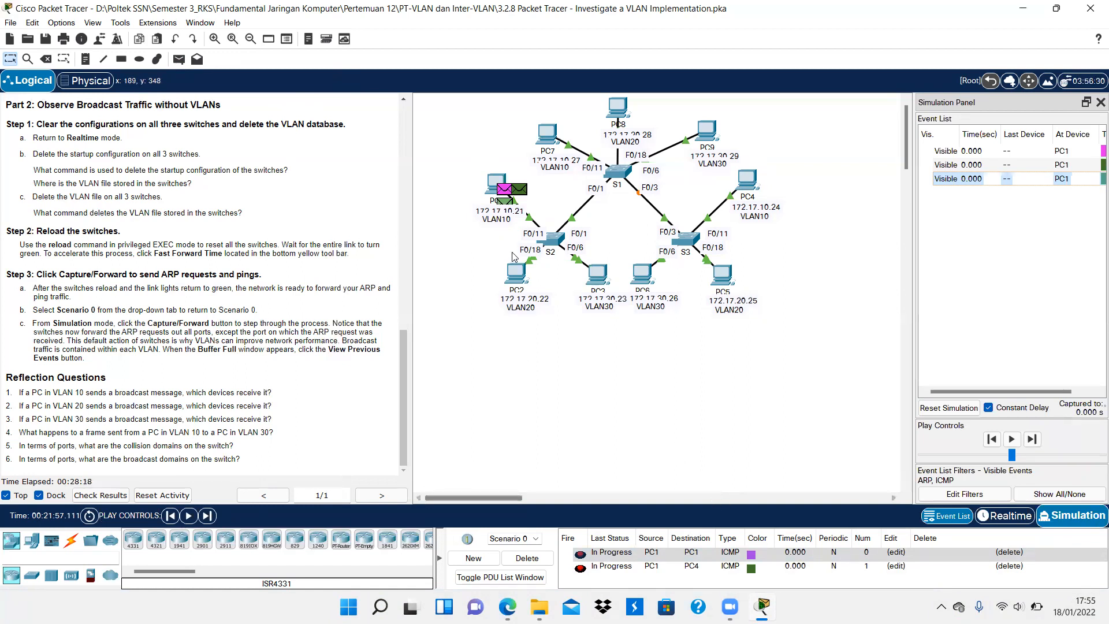
click(1099, 102)
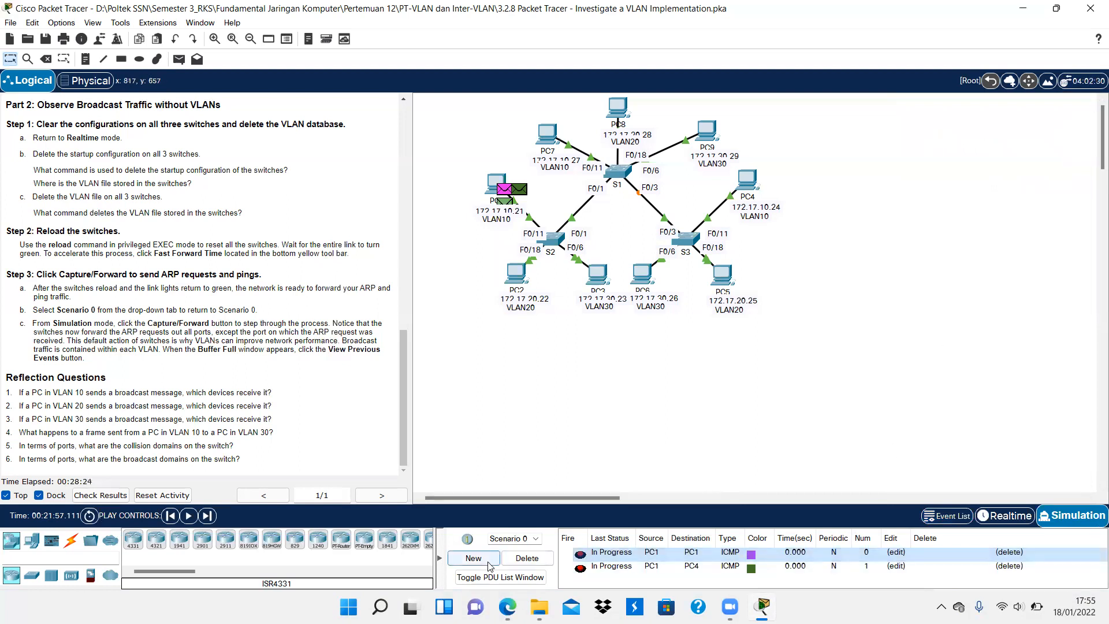
click(531, 558)
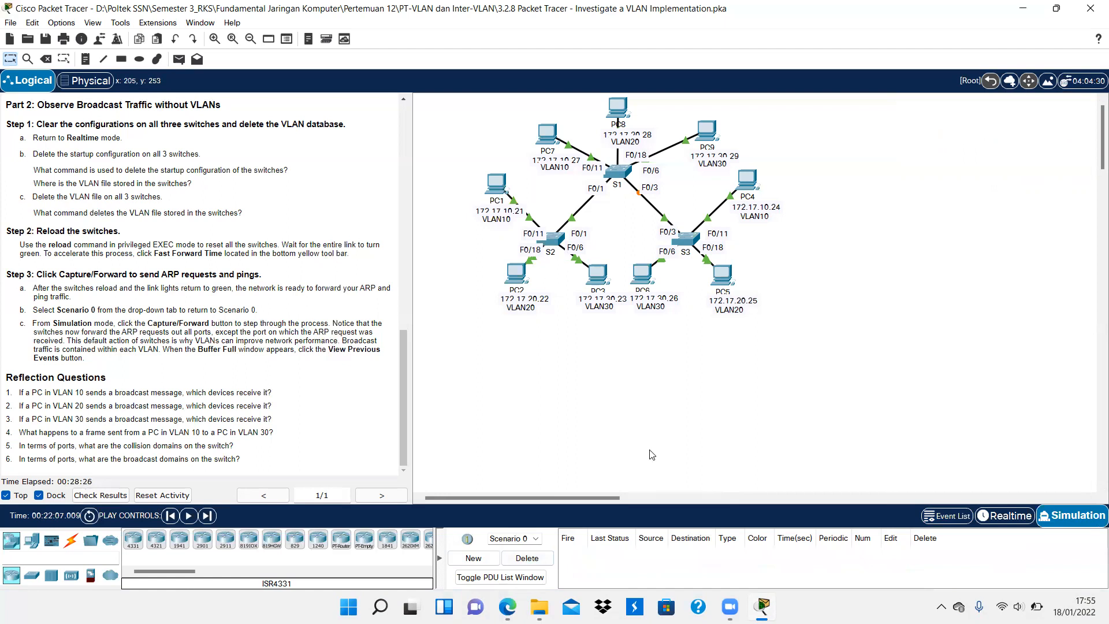
click(1066, 516)
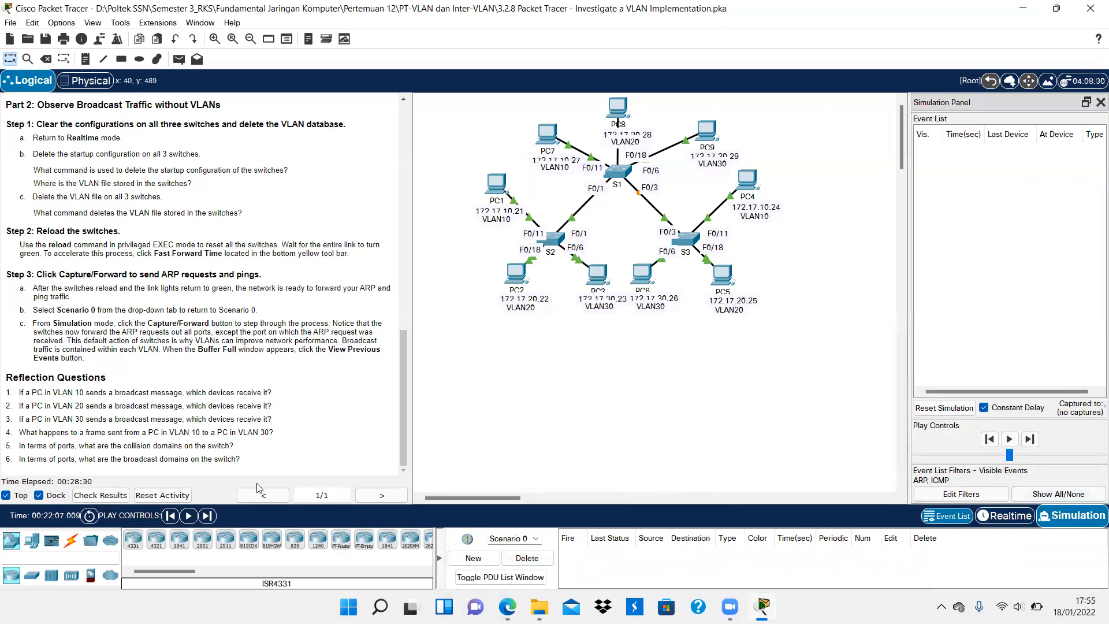
Advance the simulation by one capture and add a simple PDU from PC1 to PC4.
click(206, 515)
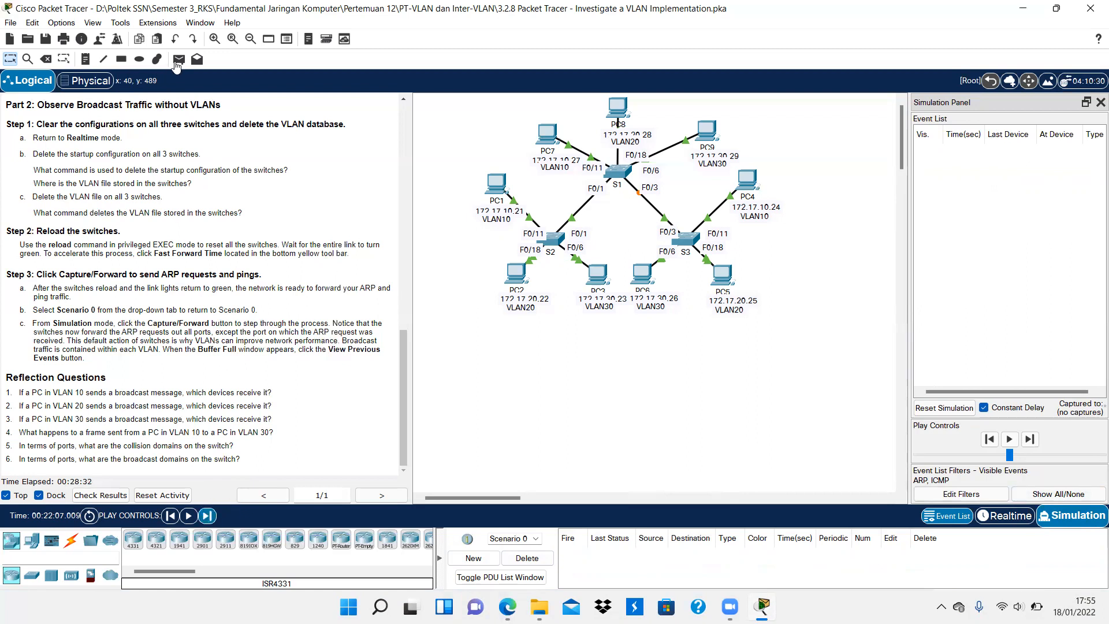
click(180, 60)
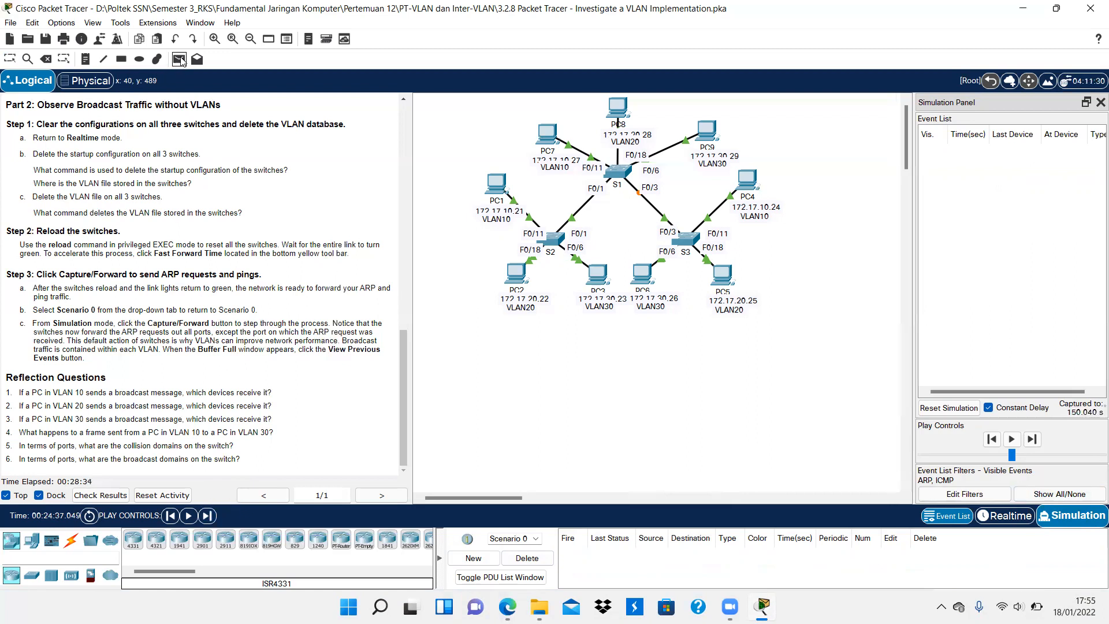
click(496, 183)
click(745, 190)
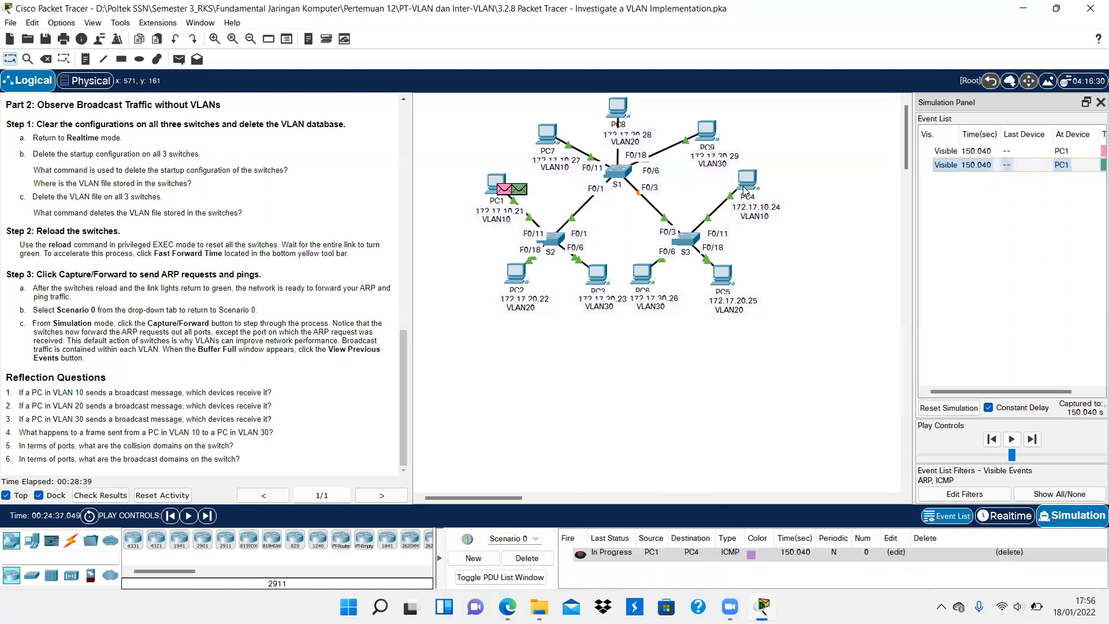
Step the simulation forward four times to trace the ARP request from PC1 through the switches without VLANs.
click(206, 515)
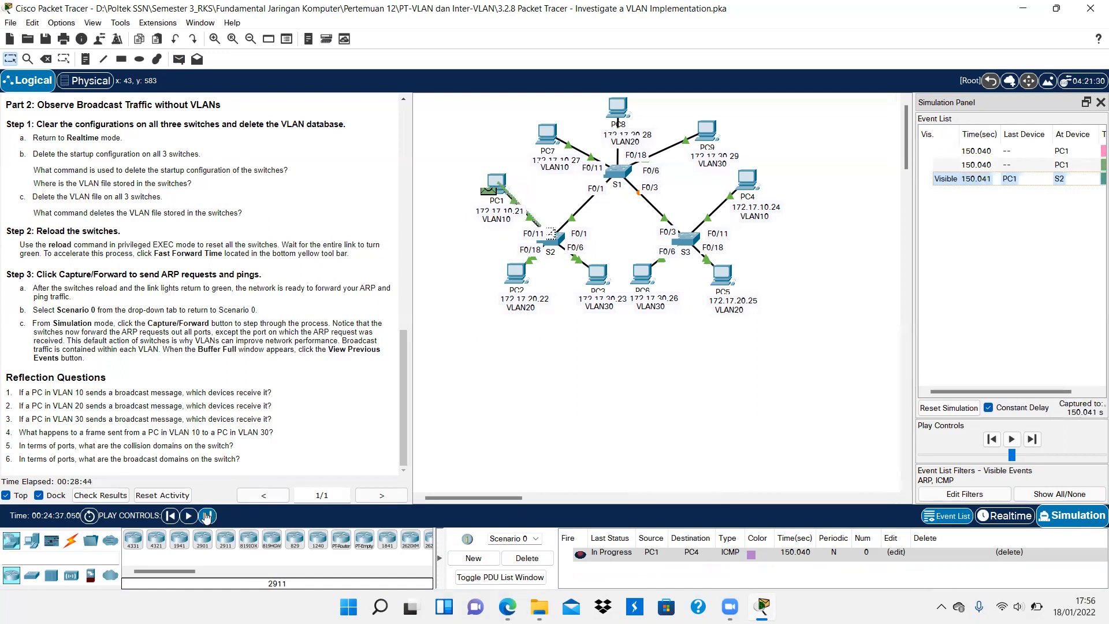
click(206, 516)
click(207, 515)
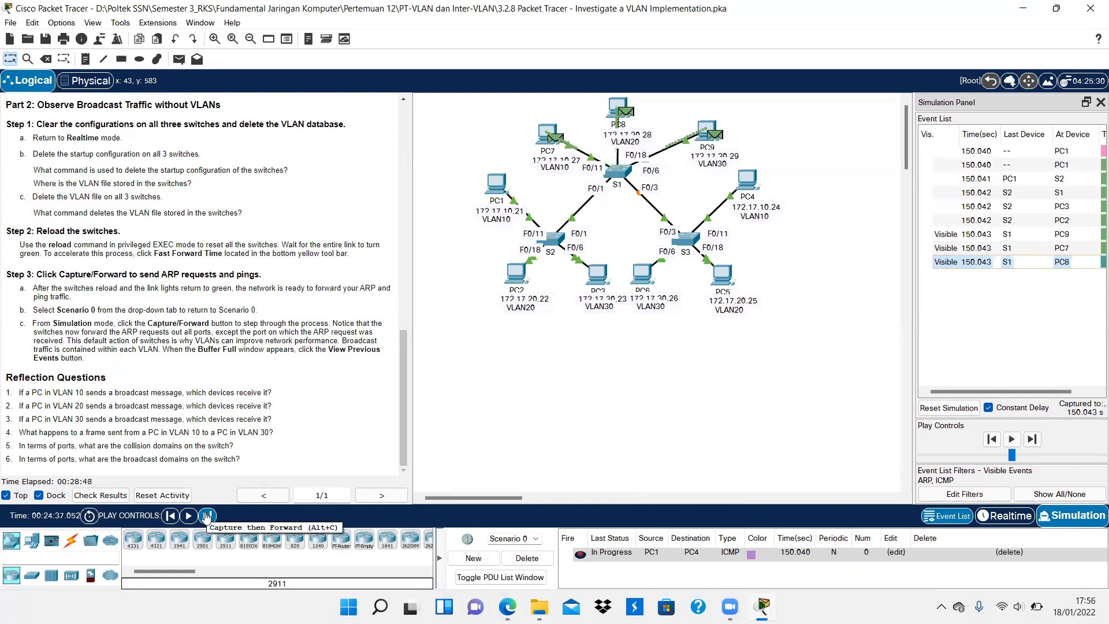
click(206, 516)
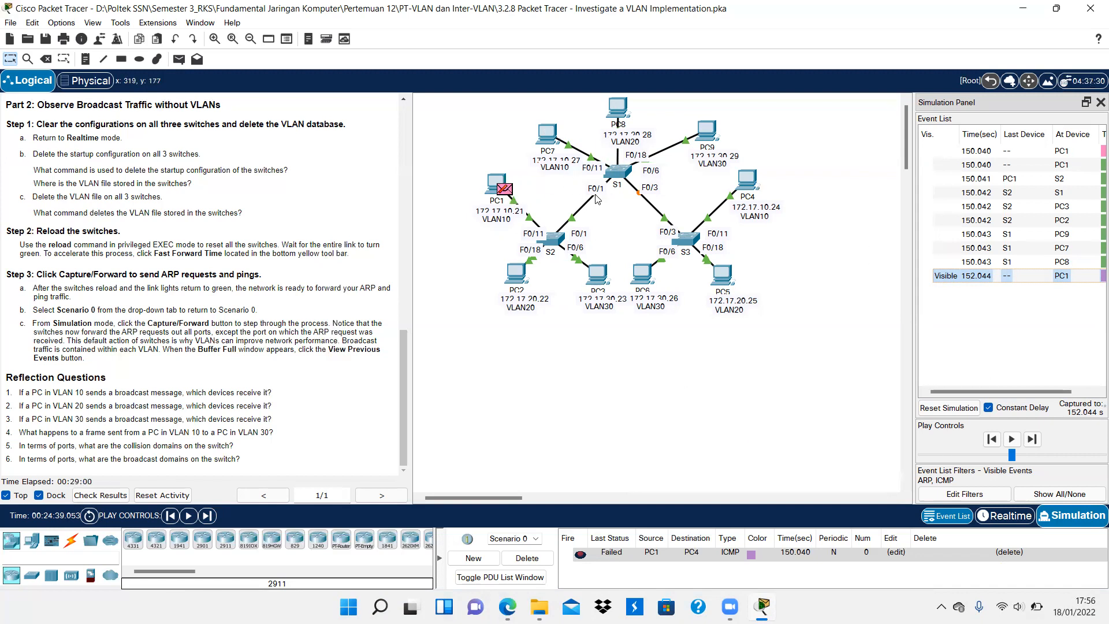
Highlight "VLAN 10" in the first reflection question of the instructions.
mouse_move(510, 195)
drag(53, 392, 84, 392)
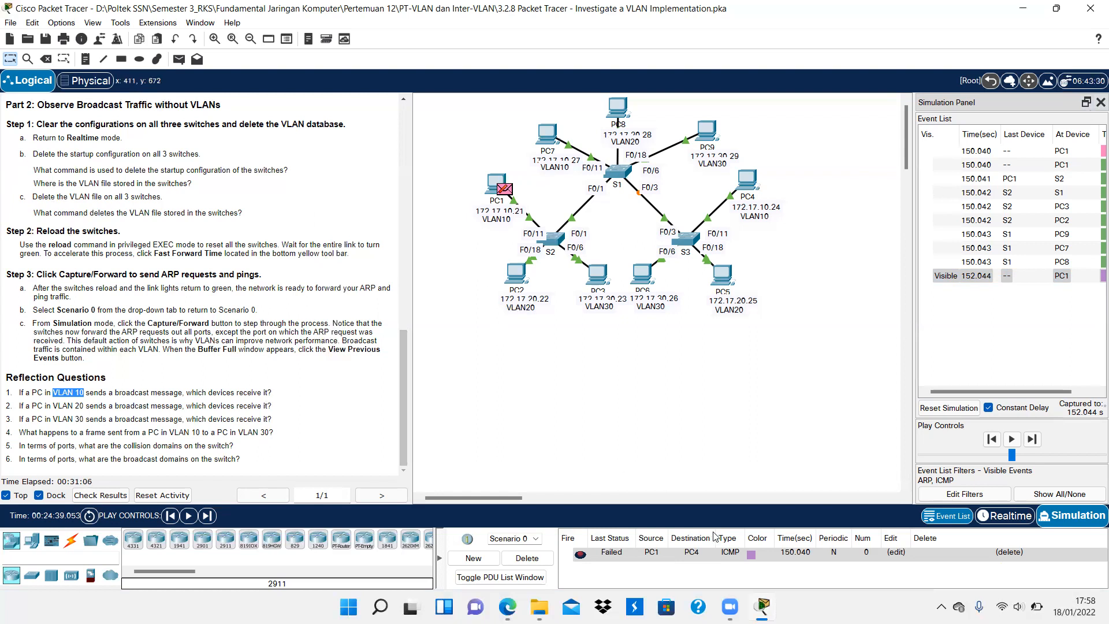
Switch to the presentation PDF in Edge and show its closing slide on page 2.
click(508, 606)
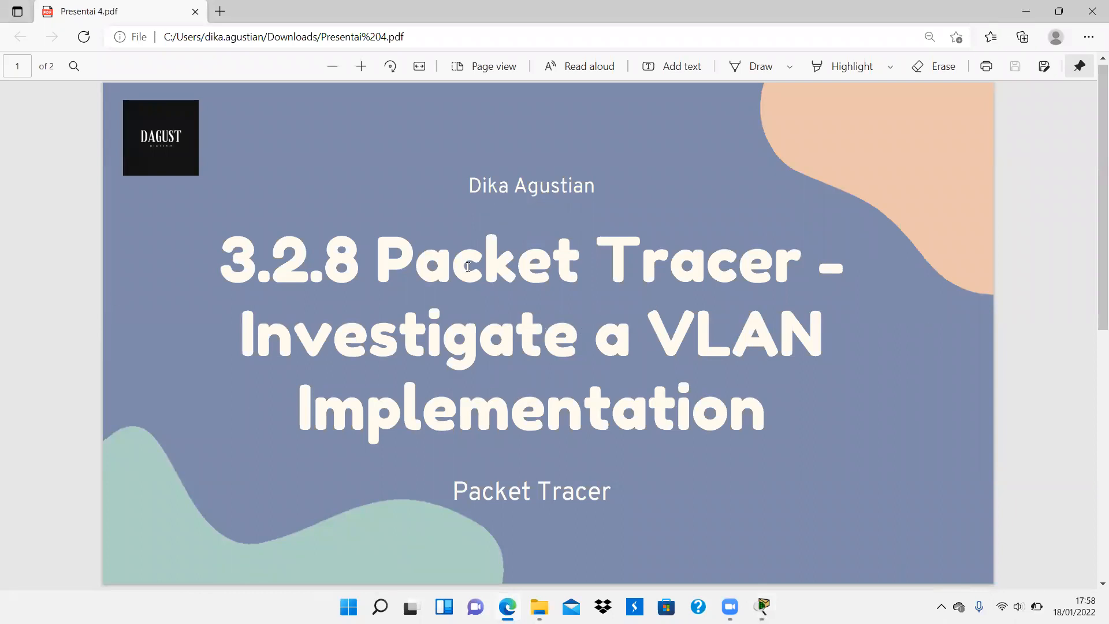
scroll(466, 269, down, 5)
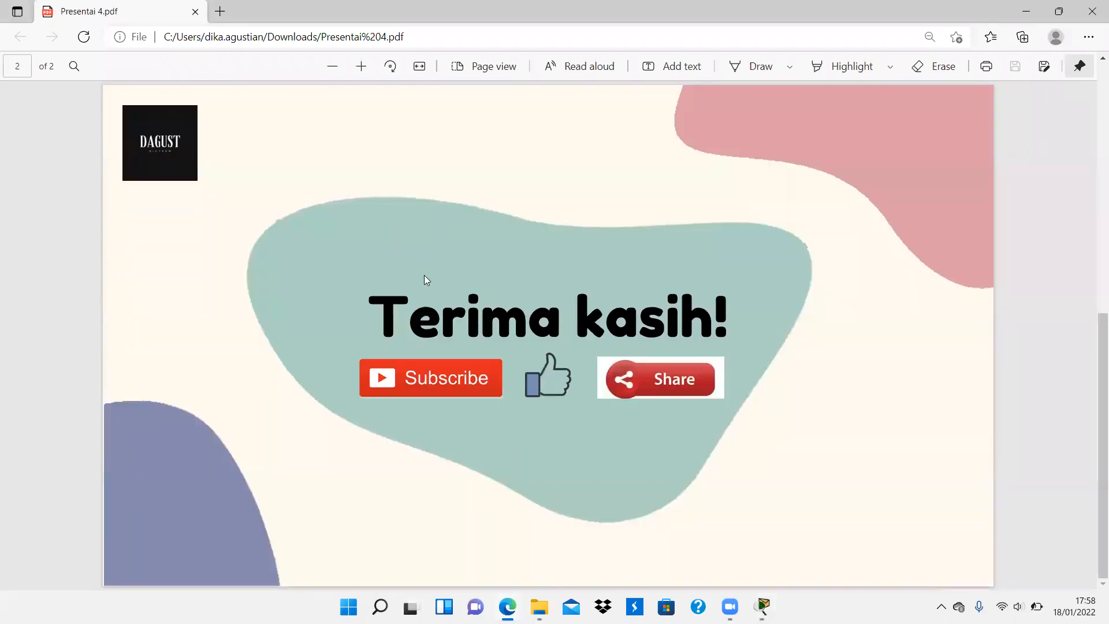